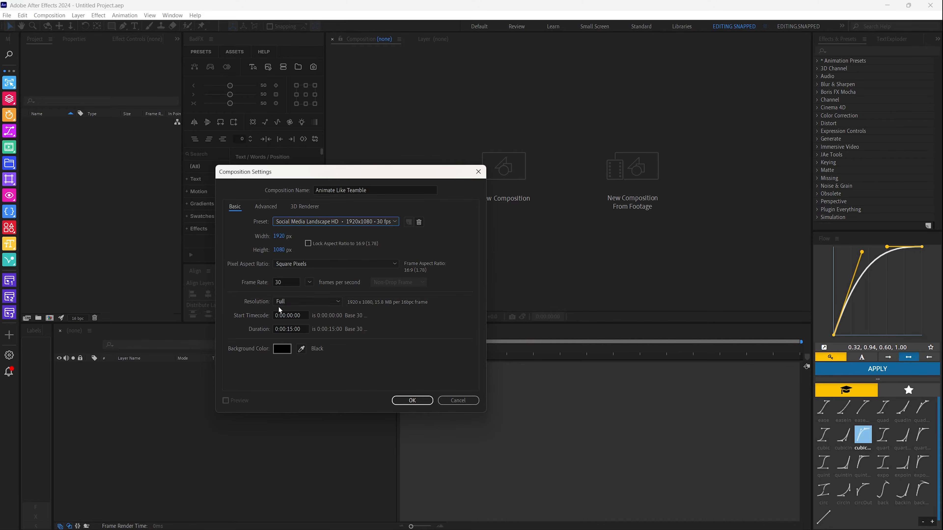
Create the Animate Like Teamble composition with a 0:00:15:00 duration and a black background.
click(296, 331)
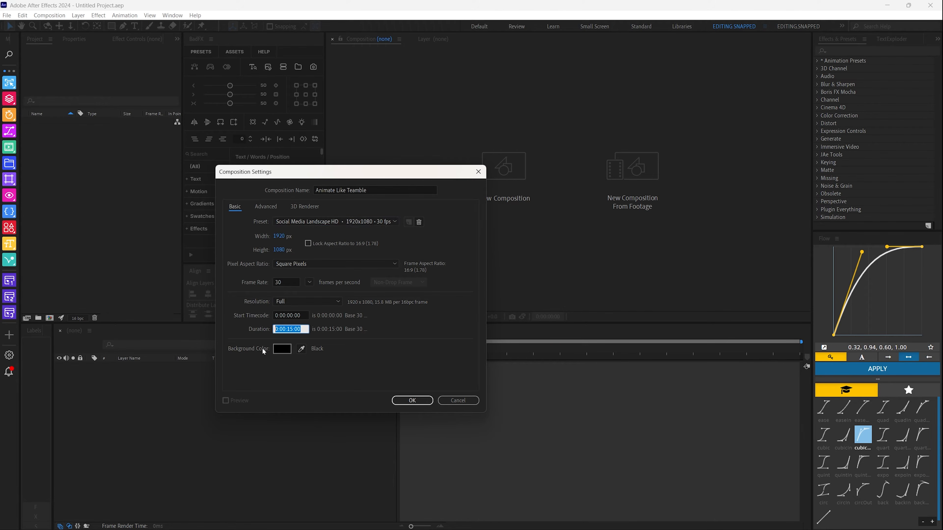
click(276, 350)
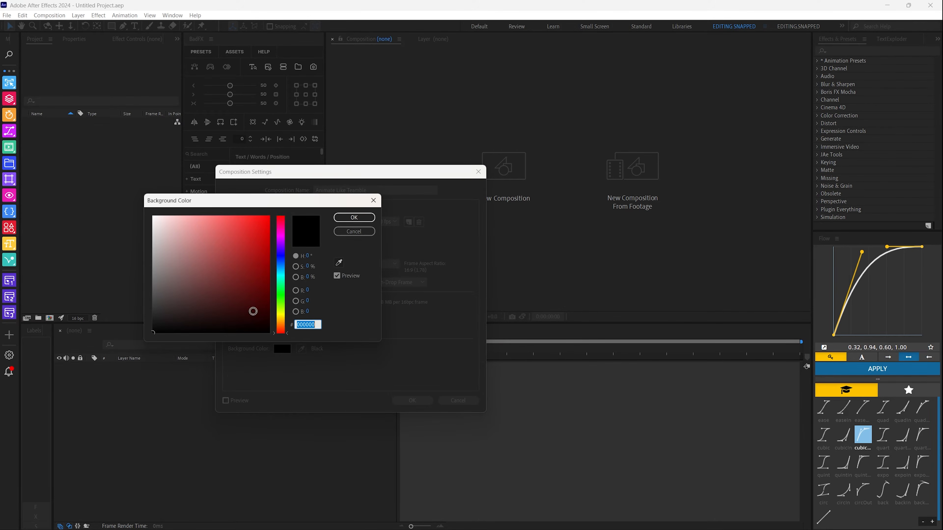
click(354, 217)
click(412, 400)
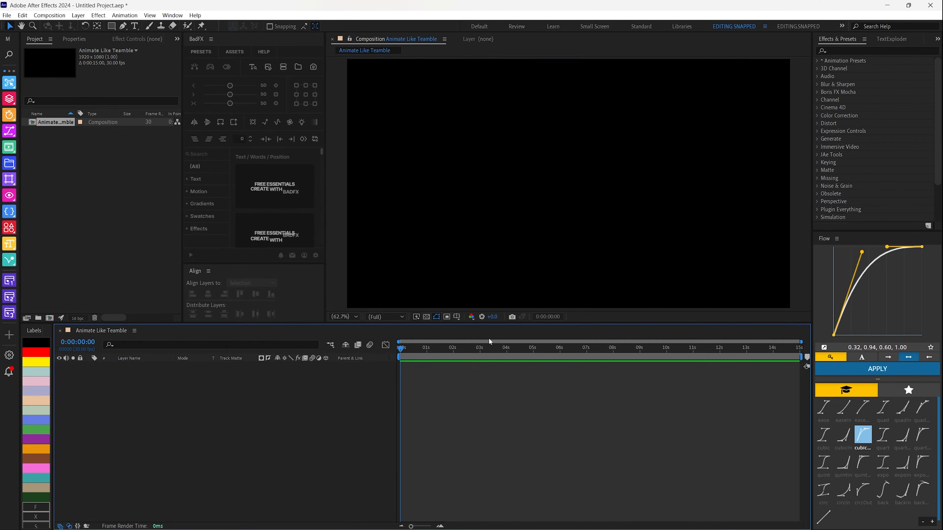
Add a white solid layer named BG at 1920 x 1080 px.
click(78, 15)
mouse_move(148, 26)
click(233, 36)
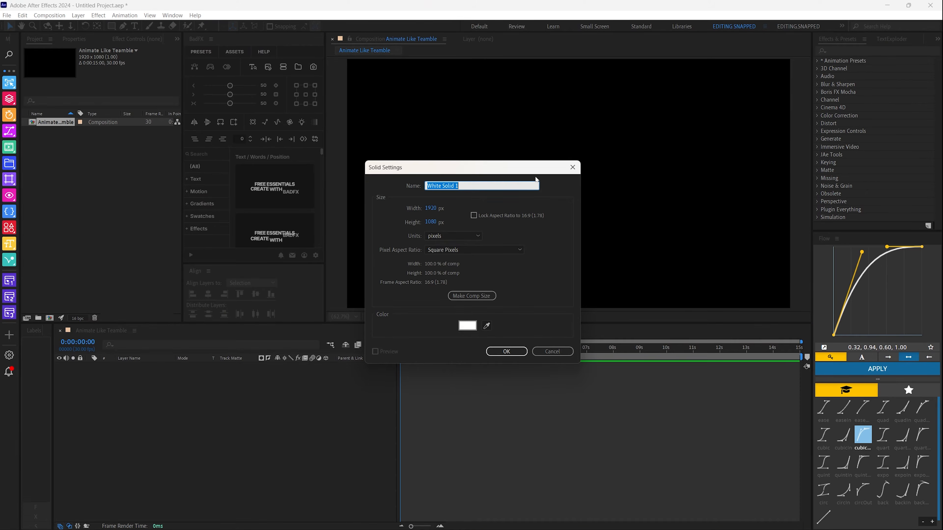
text(BG)
click(467, 325)
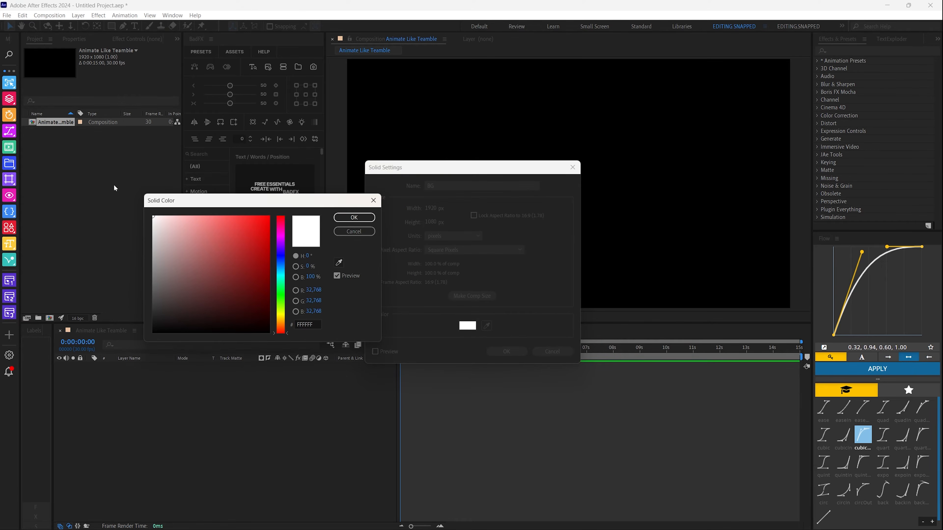
click(359, 217)
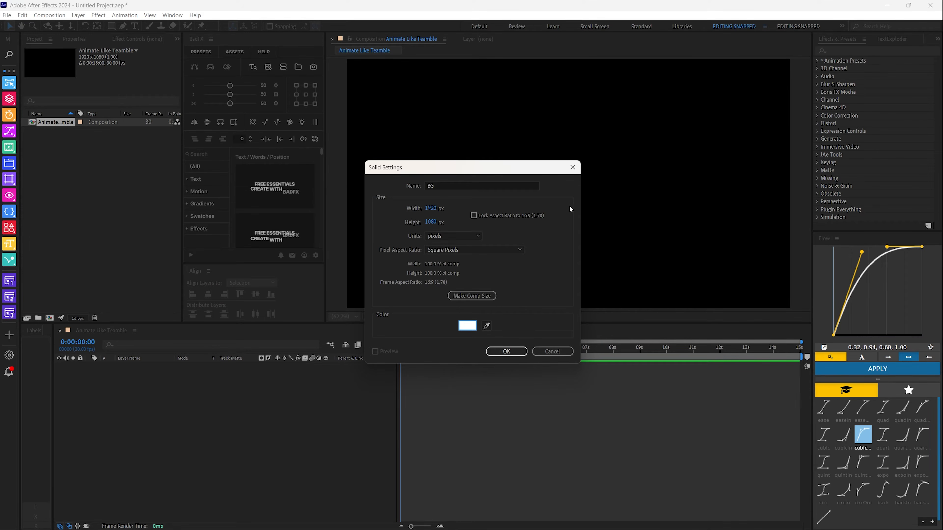
click(506, 351)
Apply the 4-Color Gradient effect to the BG layer.
key(ctrl+space)
text(4)
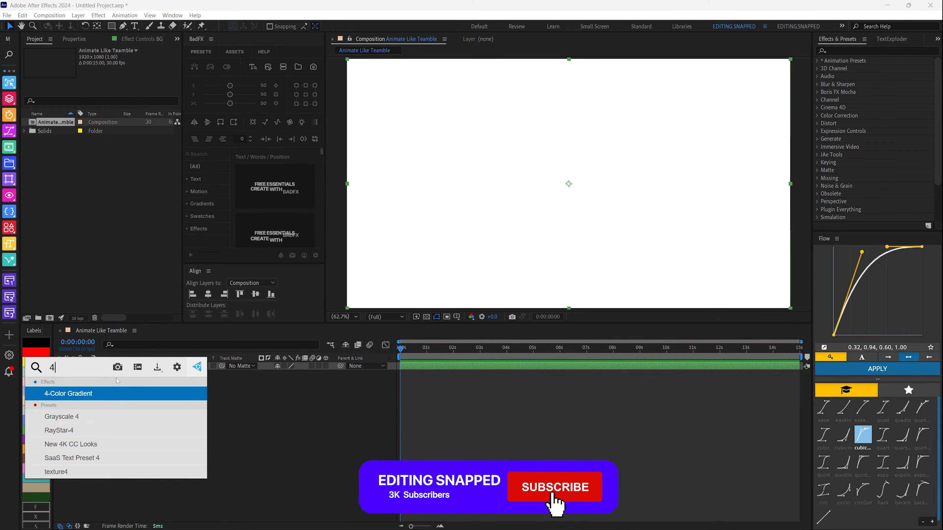
key(Return)
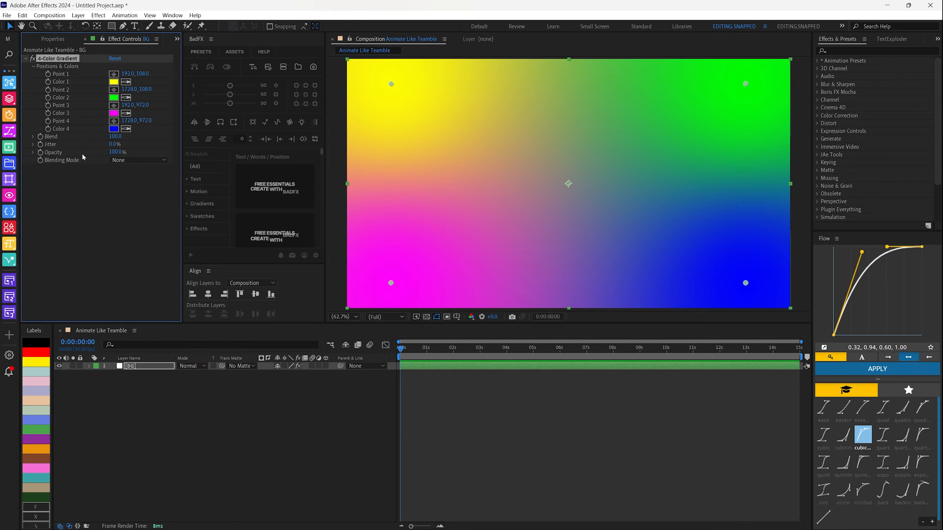
Set Color 1 and Color 2 of the gradient to black (000000).
click(114, 81)
click(354, 217)
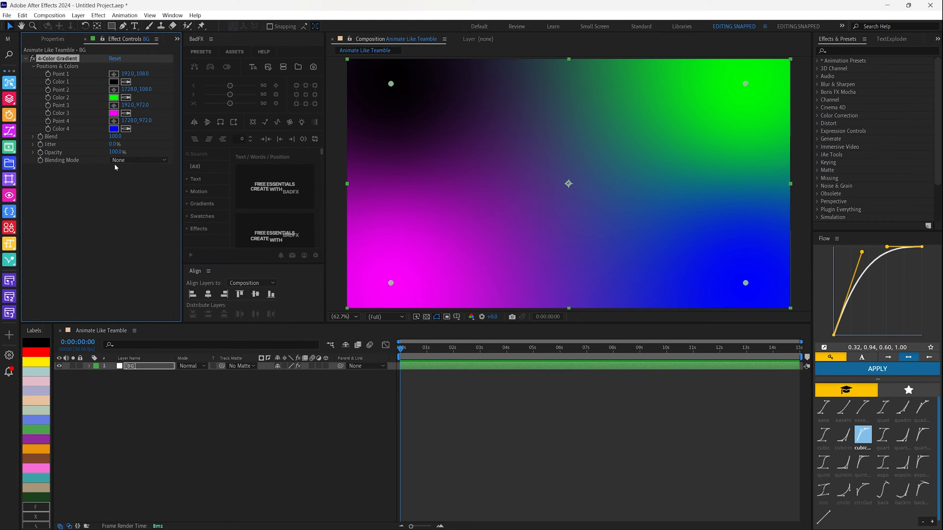
click(113, 97)
text(000000)
click(347, 219)
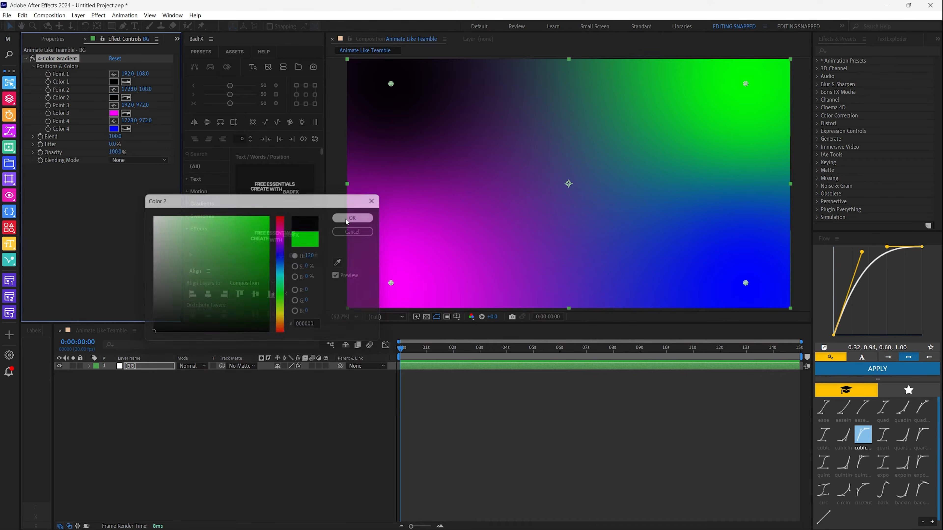
Darken gradient Color 3 from magenta to a very dark purple, 190019.
click(114, 113)
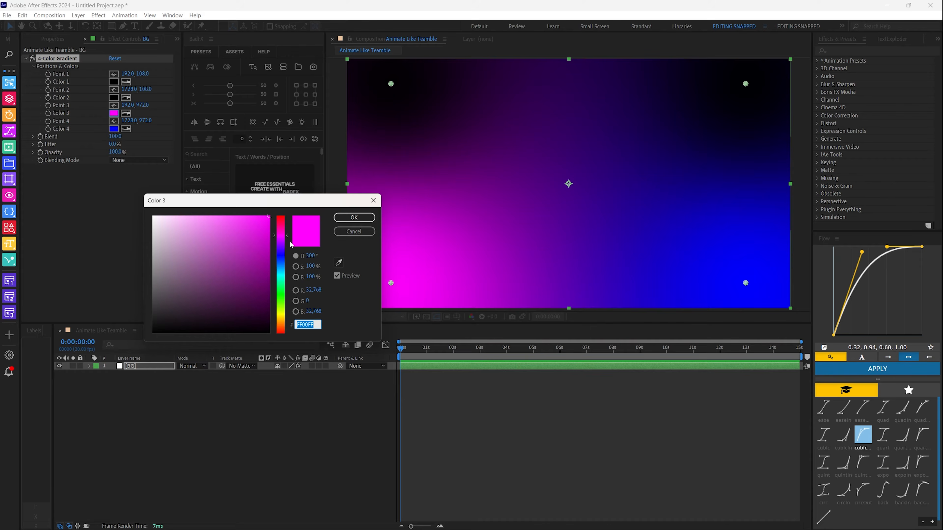
mouse_move(260, 241)
mouse_down()
mouse_move(282, 298)
mouse_move(273, 330)
mouse_move(272, 321)
mouse_up()
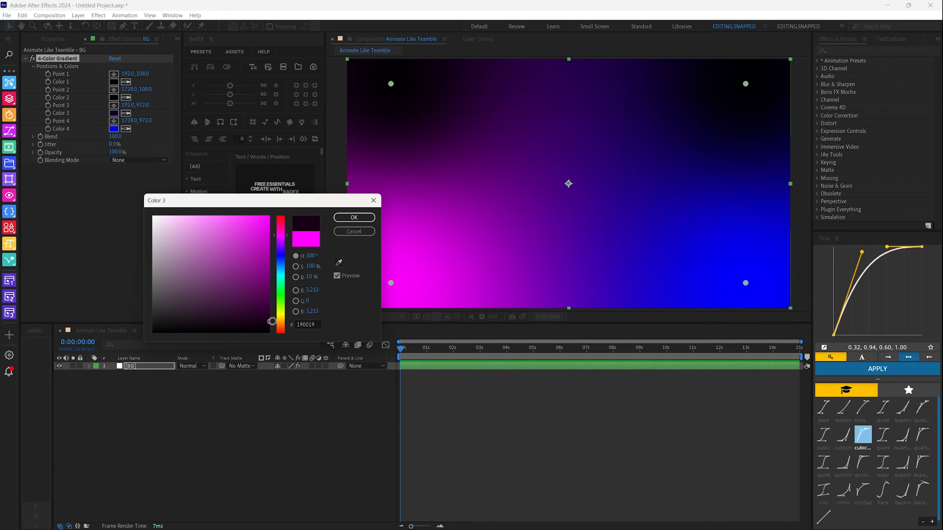
click(354, 217)
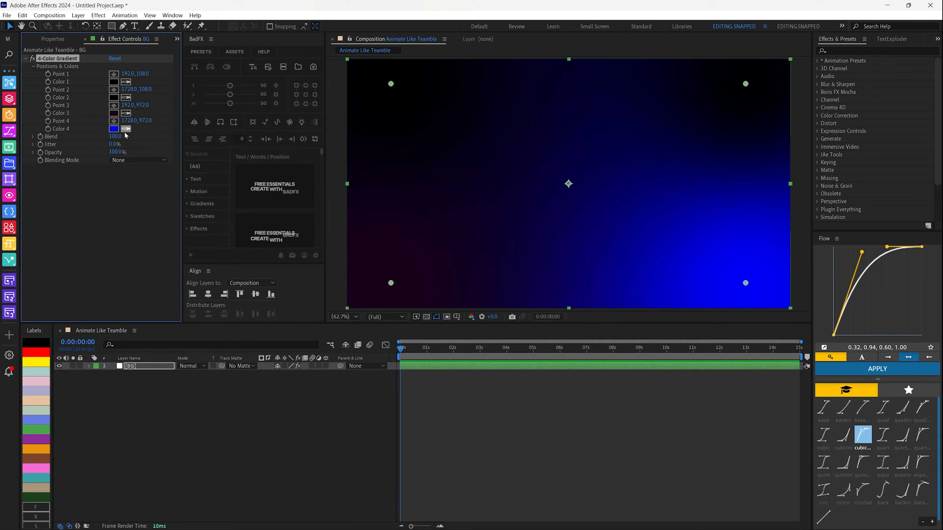
Set gradient Color 4 to a dark purple, 5C0066.
click(114, 128)
text(9400EF)
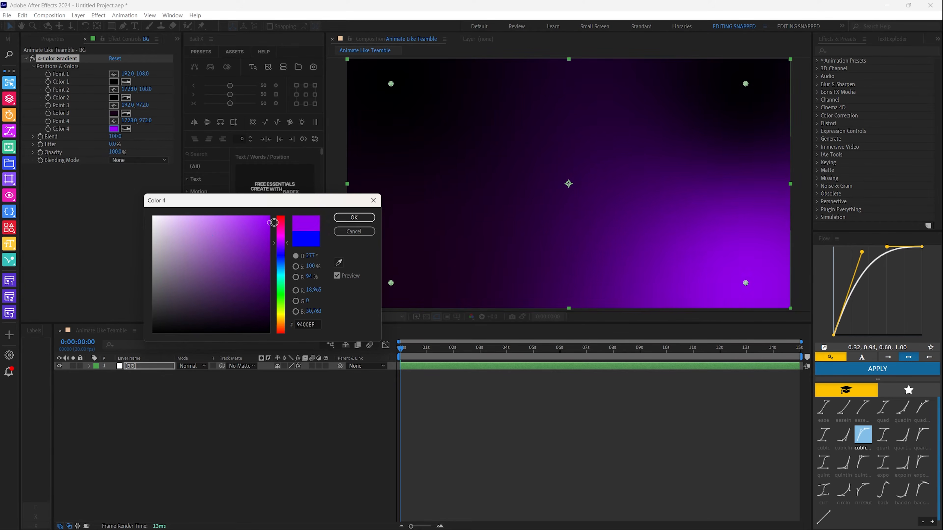
mouse_move(280, 243)
mouse_down()
mouse_move(268, 258)
mouse_move(292, 274)
mouse_up()
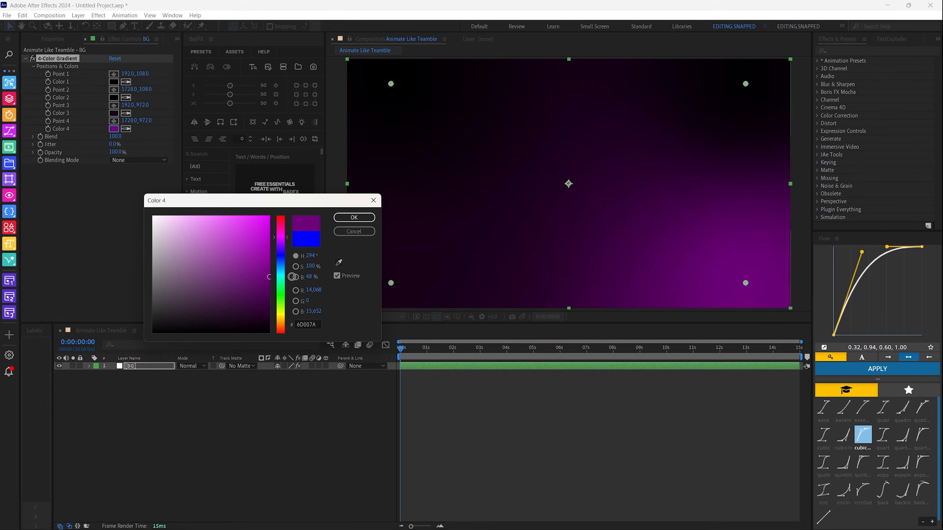
click(354, 217)
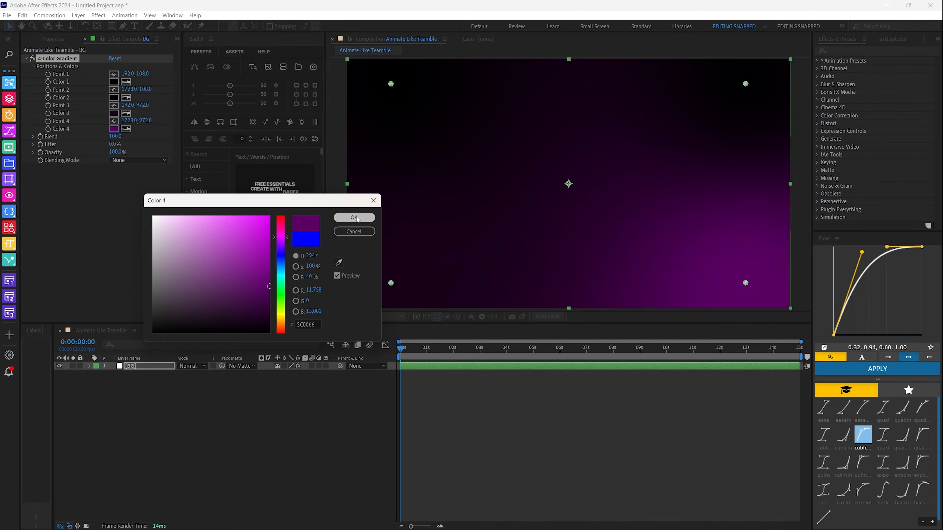
Darken gradient Color 3 to about 0F000F and set the gradient's Jitter to 100%.
click(114, 113)
drag(254, 307, 271, 326)
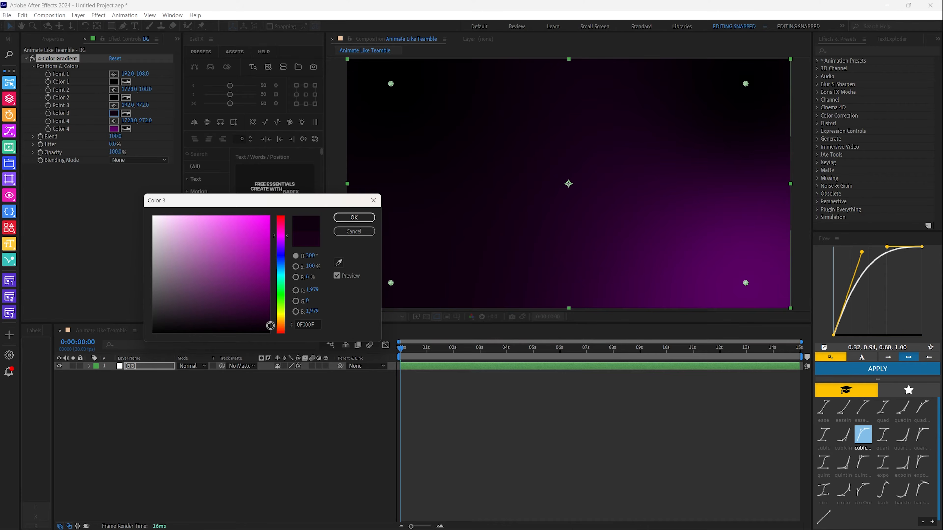
click(353, 217)
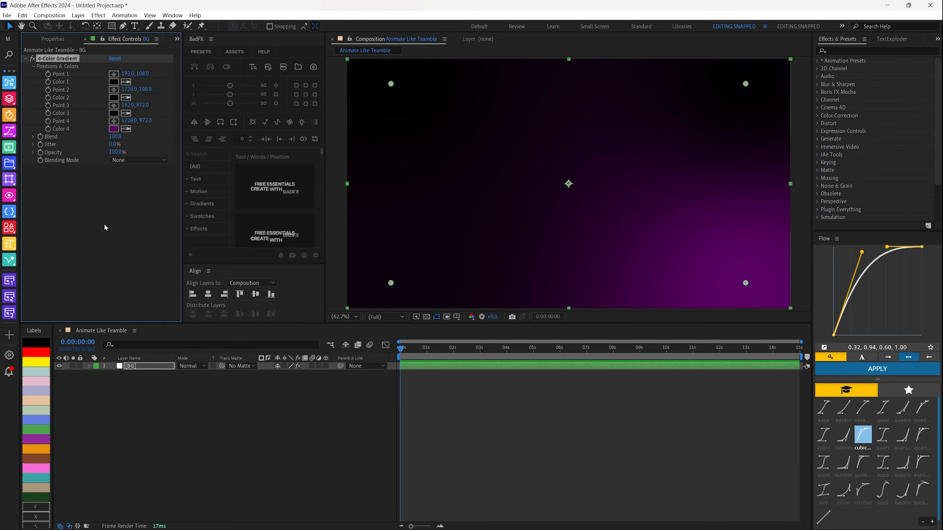
drag(114, 144, 526, 154)
click(497, 358)
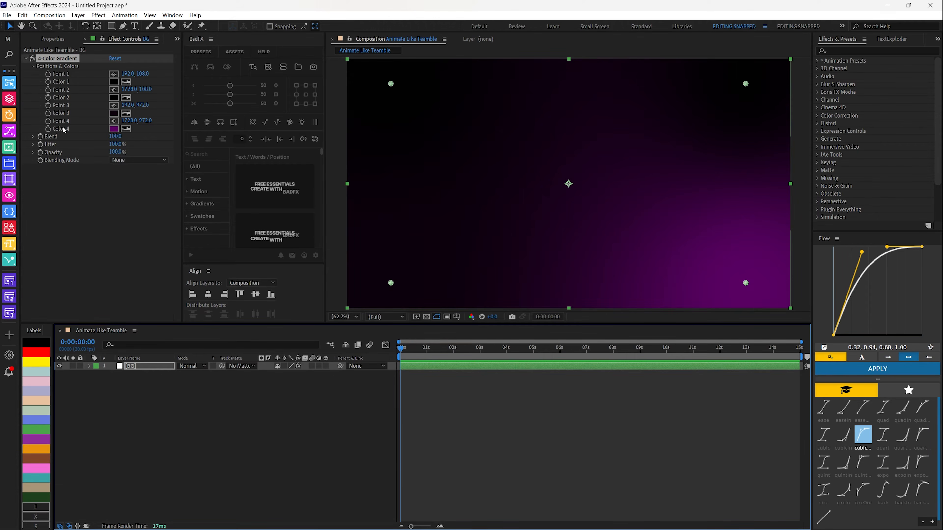
Keyframe gradient Point 4 at the start, and at 0:00:10:00 move it near the frame's center, about 905, 517.
click(50, 126)
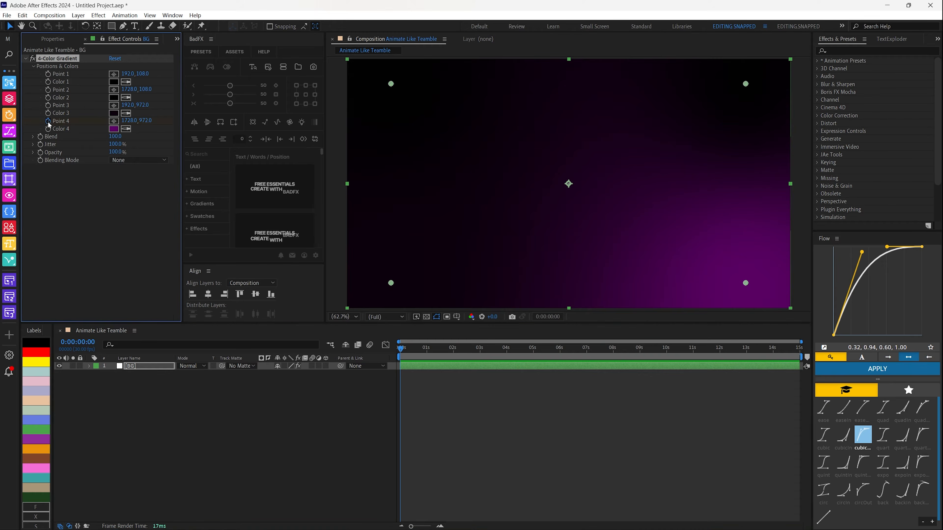
drag(401, 351, 666, 365)
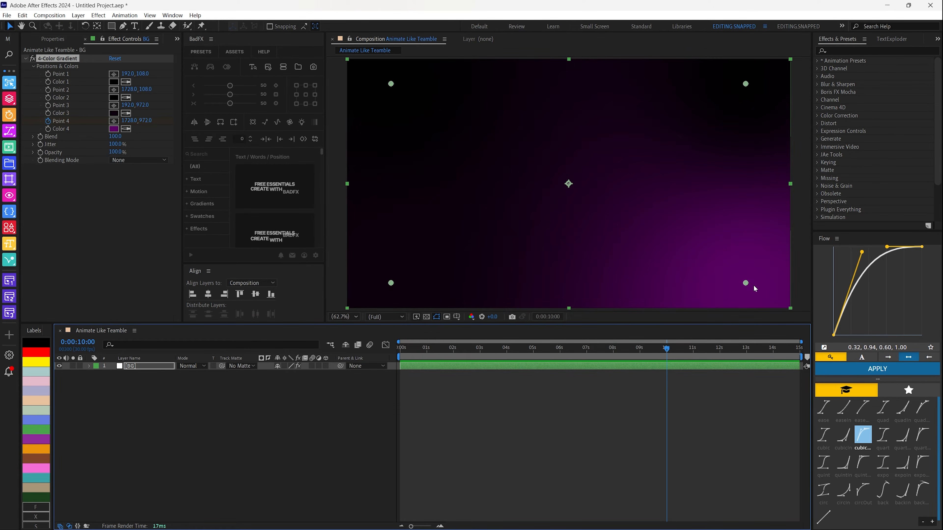
drag(746, 284, 555, 180)
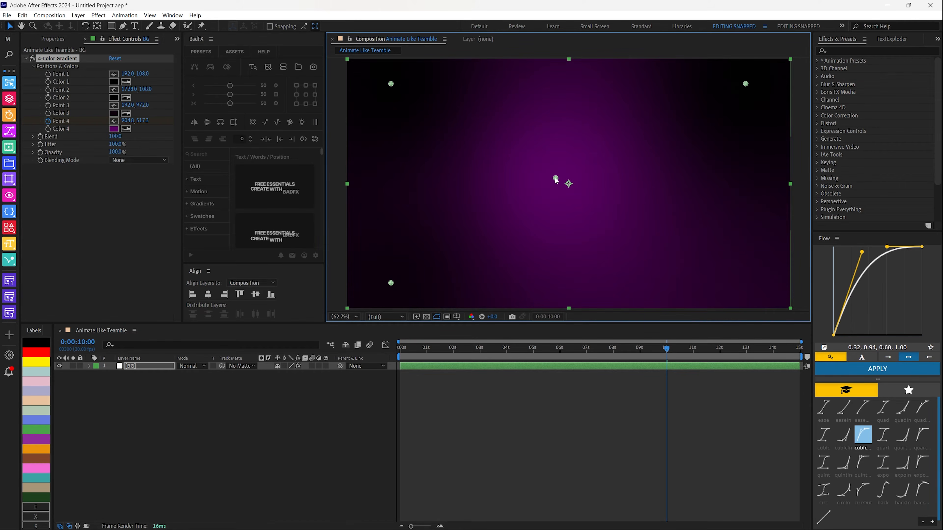
Reveal the Point 4 keyframes, apply Easy Ease to both, and preview the gradient movement.
key(u)
drag(684, 373, 368, 399)
key(F9)
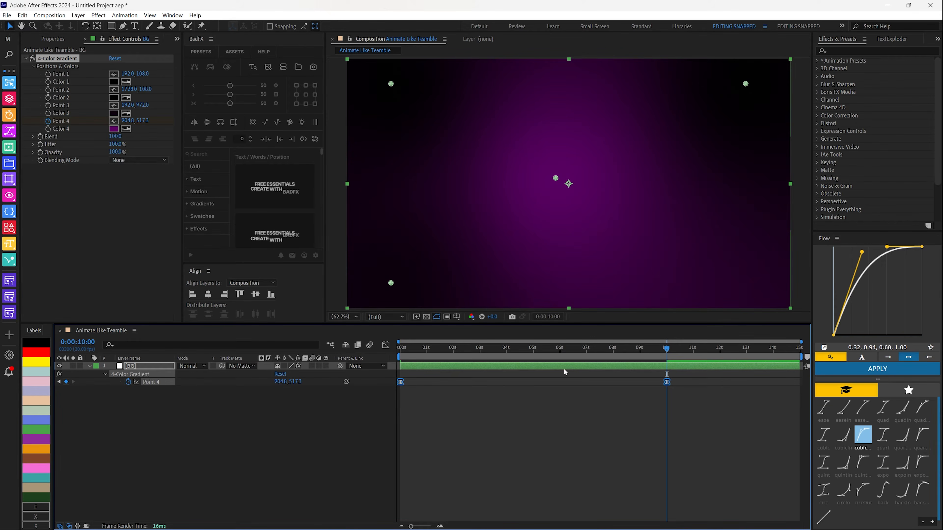
key(space)
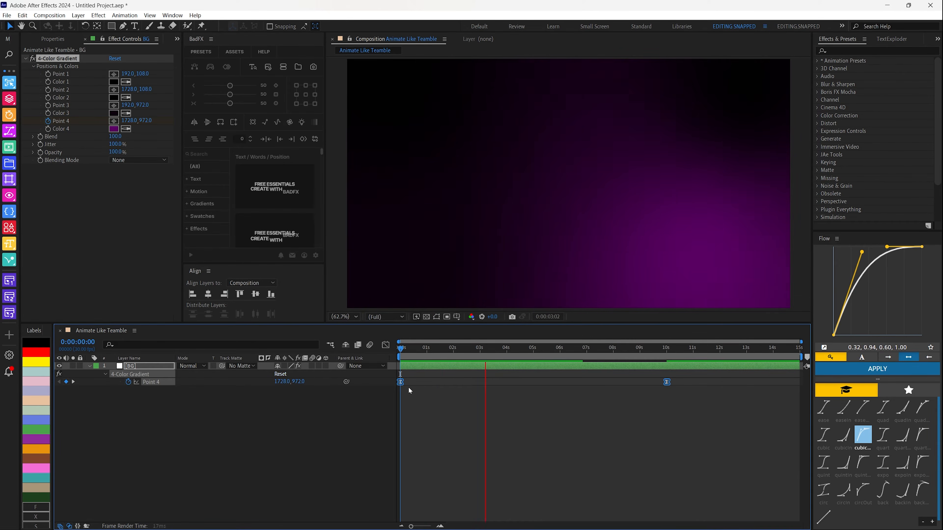
key(space)
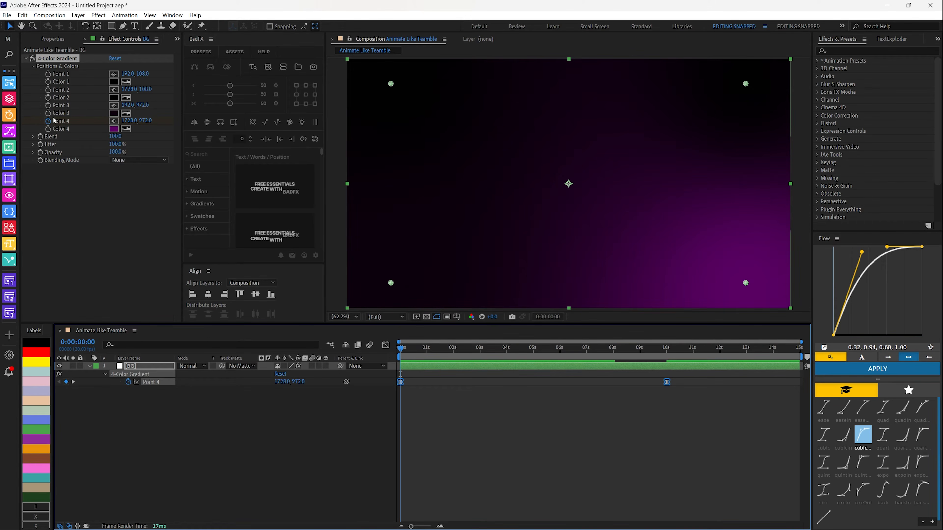
Add the expression wiggle(2,100) to gradient Point 4 and preview the motion.
alt+click(47, 121)
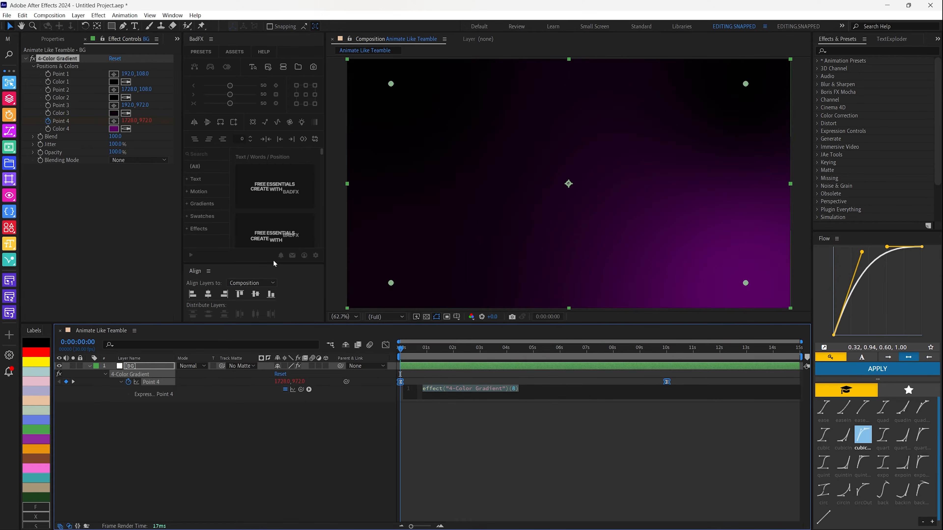
text(wiggle())
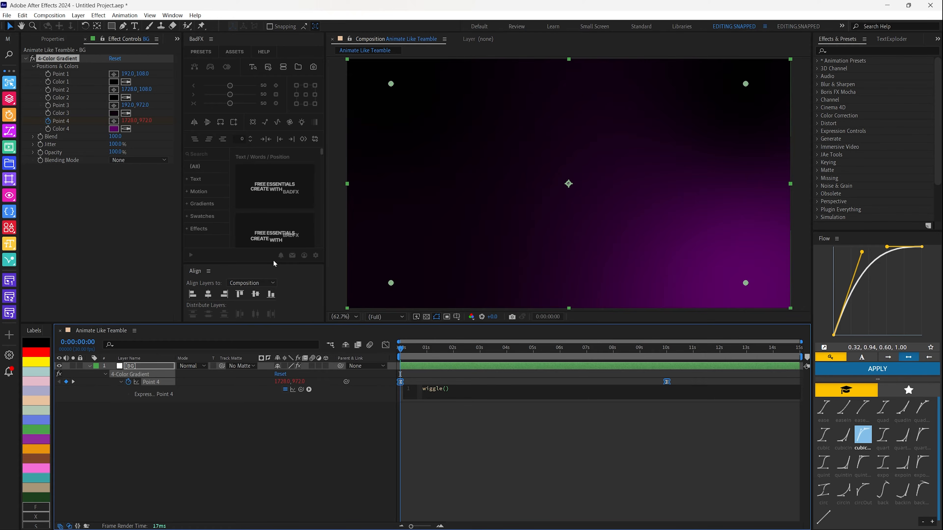
text(2,5)
key(BackSpace)
text(100)
click(480, 416)
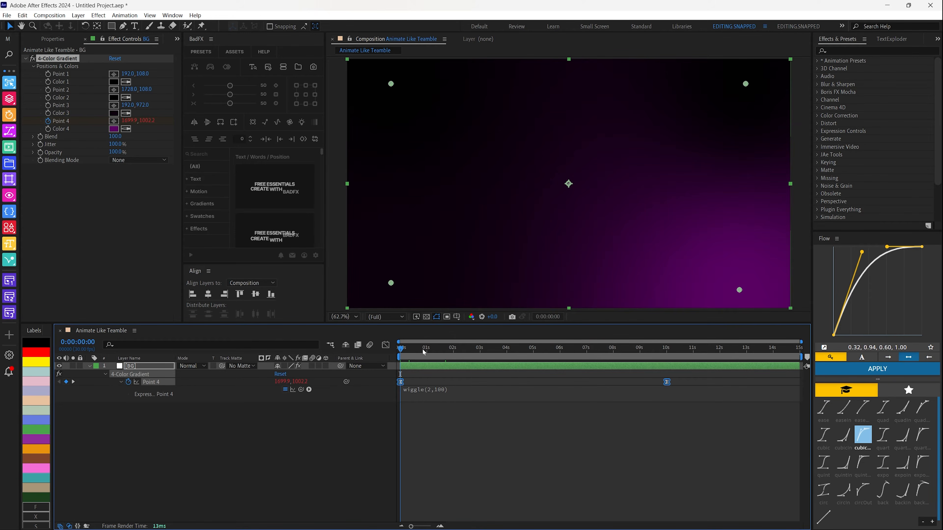
key(space)
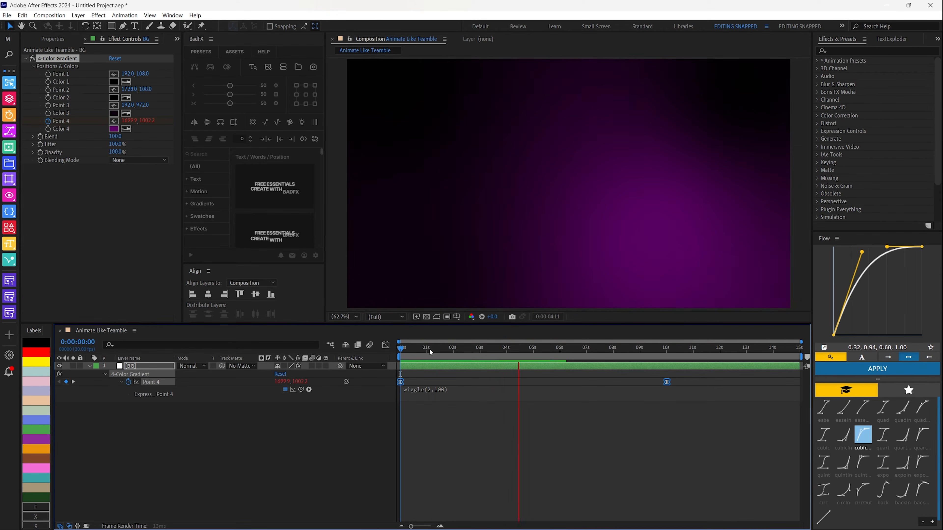
key(space)
key(space)
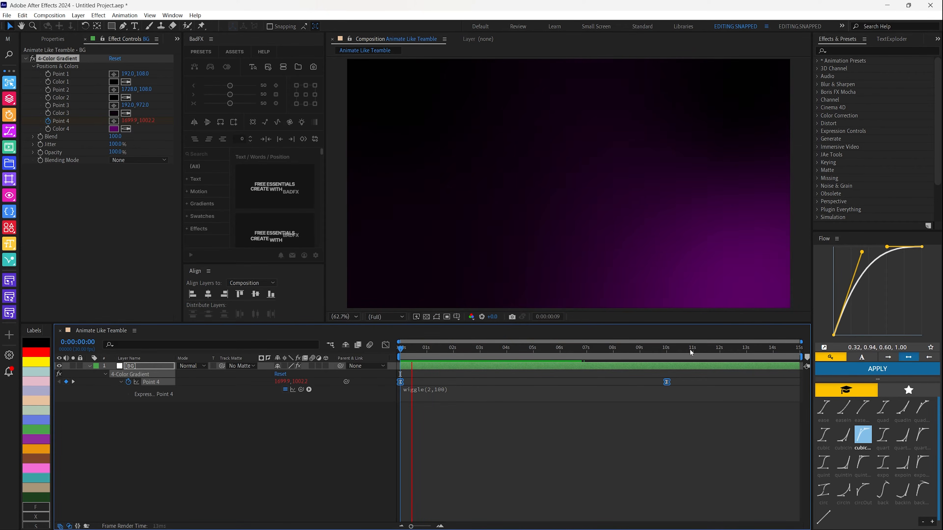
key(space)
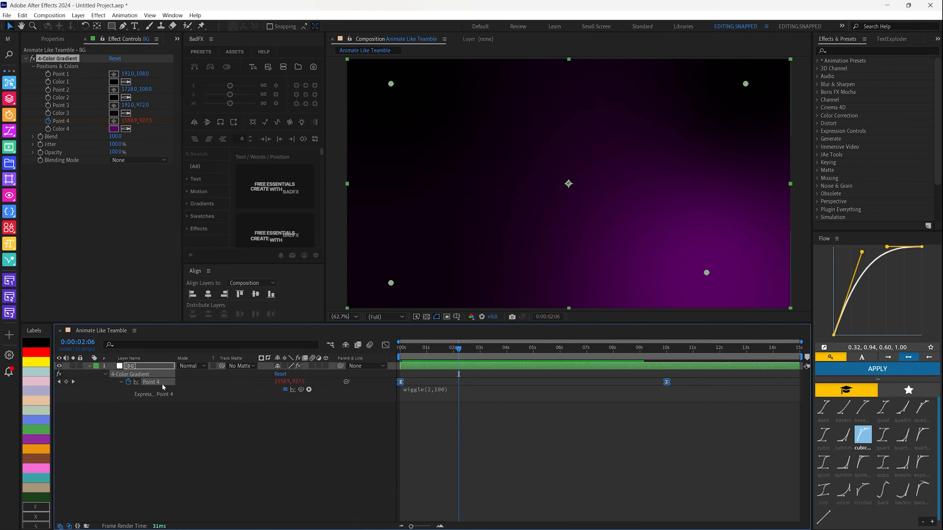
Copy only the expression from Point 4 to gradient Point 3 and preview the result.
right_click(154, 387)
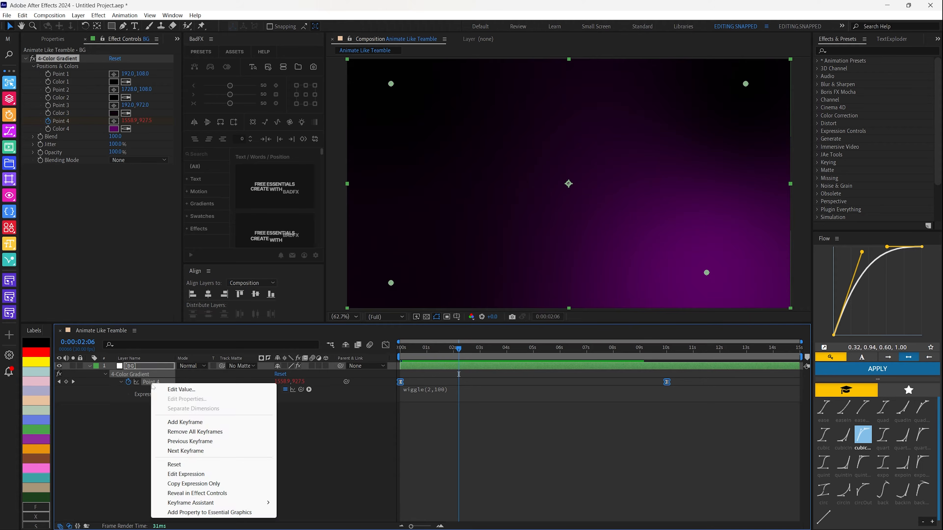
click(199, 483)
click(101, 376)
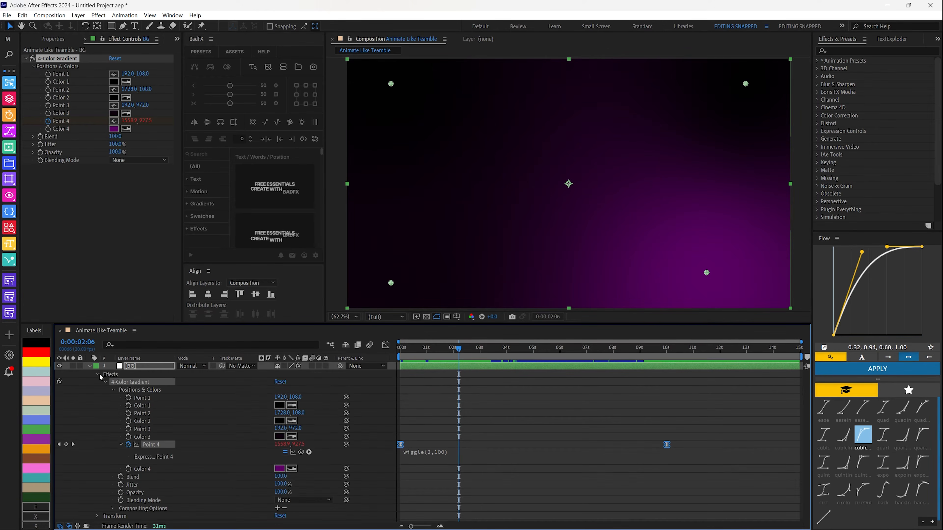
click(142, 430)
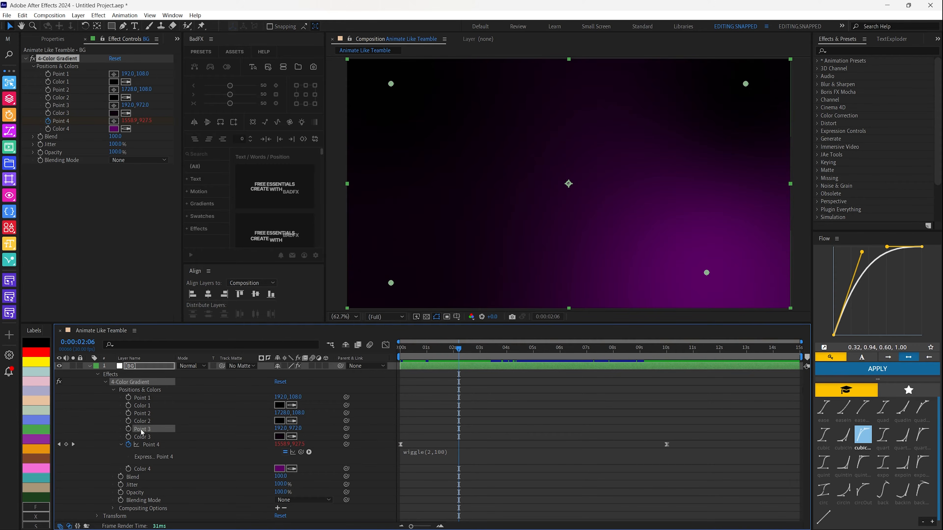
key(ctrl+v)
key(space)
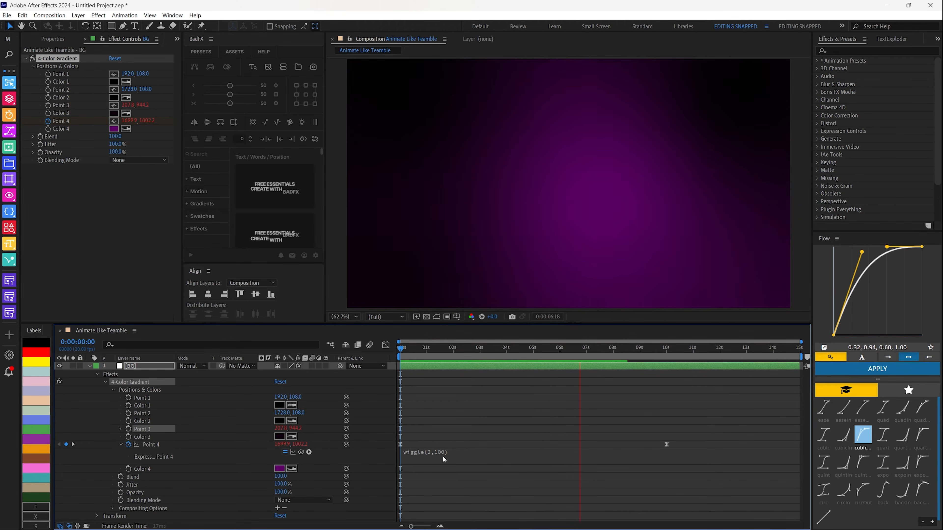
Change the expression on gradient Point 4 to wiggle(1,50) and preview the motion.
drag(468, 349, 499, 349)
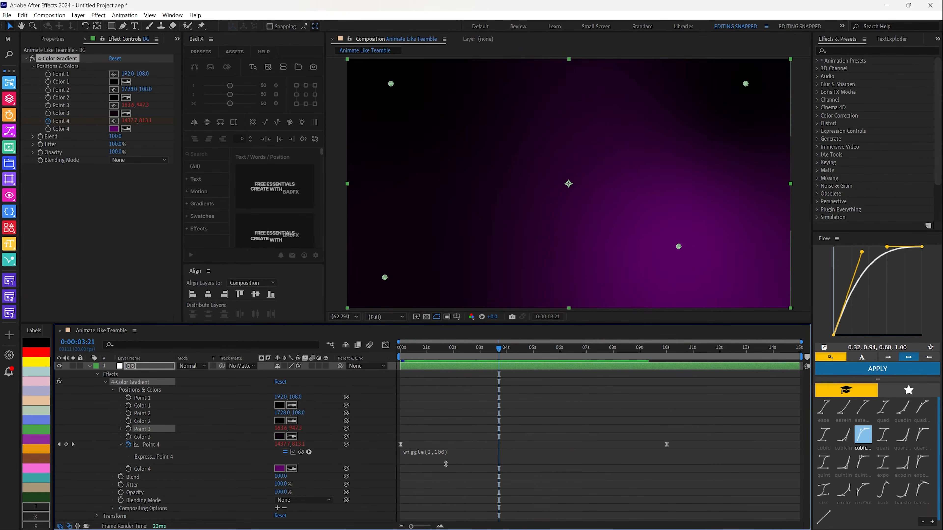
click(447, 454)
drag(456, 452, 462, 452)
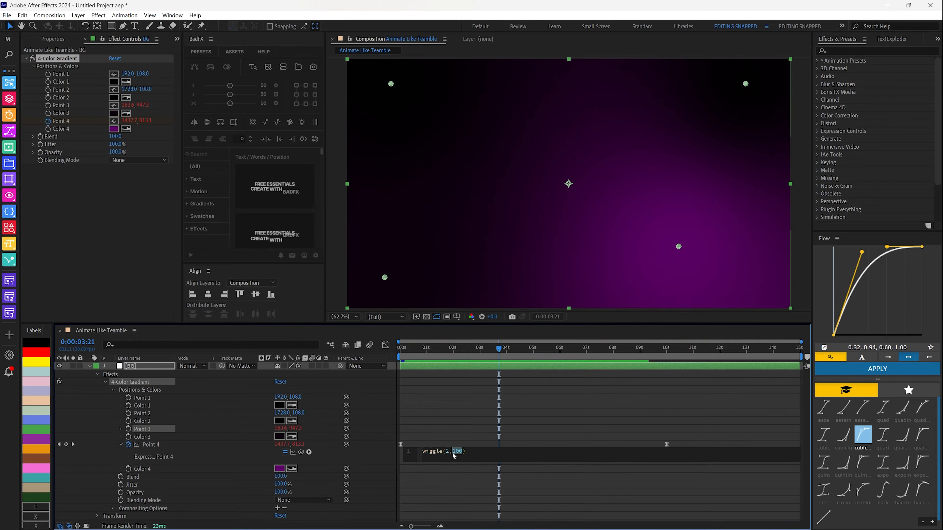
text(5)
key(BackSpace)
text(1)
click(484, 492)
key(space)
key(space)
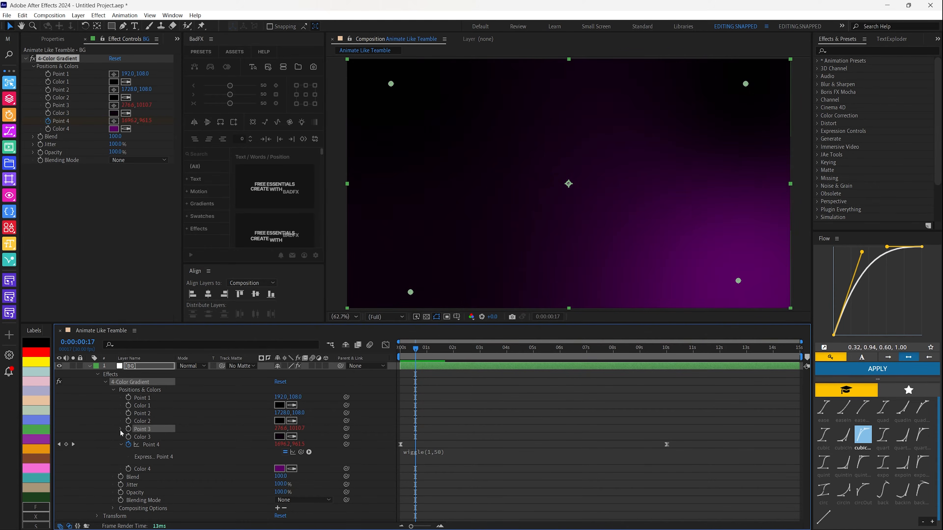
Reveal the gradient Point 3 expression, set it to wiggle(1,50), and preview the result.
click(121, 429)
click(438, 437)
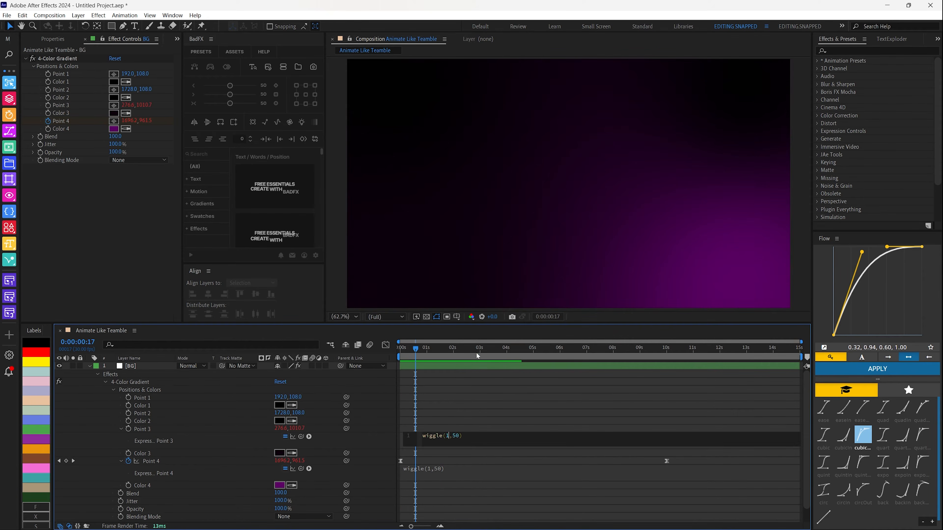
click(479, 350)
key(space)
key(space)
Show source names in the timeline and collapse the BG layer's properties, returning the playhead to the start.
click(143, 366)
click(125, 358)
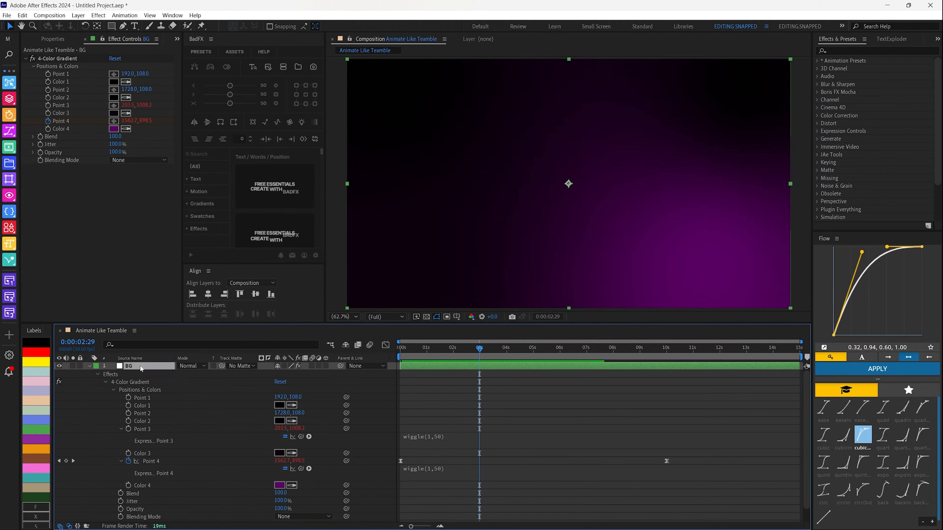
key(u)
key(u)
click(167, 428)
key(Home)
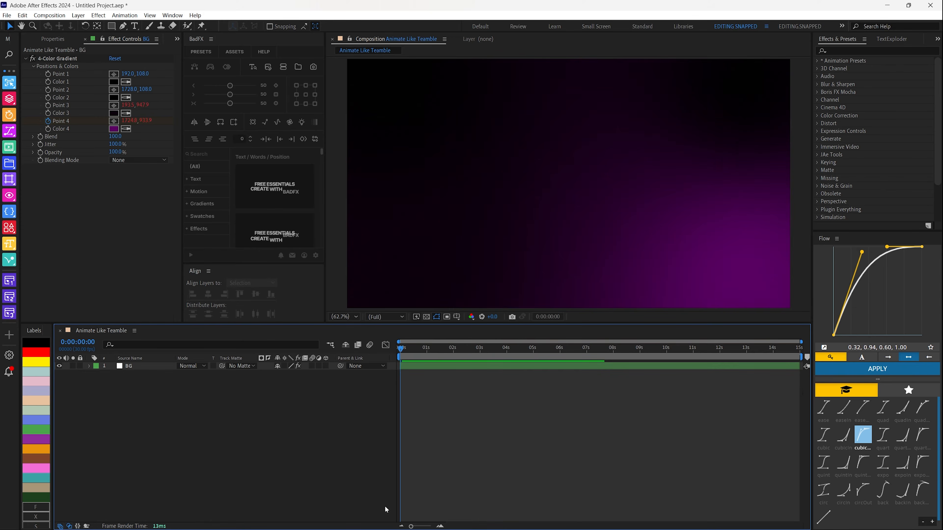
Create a text layer reading "animate your text like" in SF Pro Display Bold.
drag(134, 25, 176, 29)
click(529, 189)
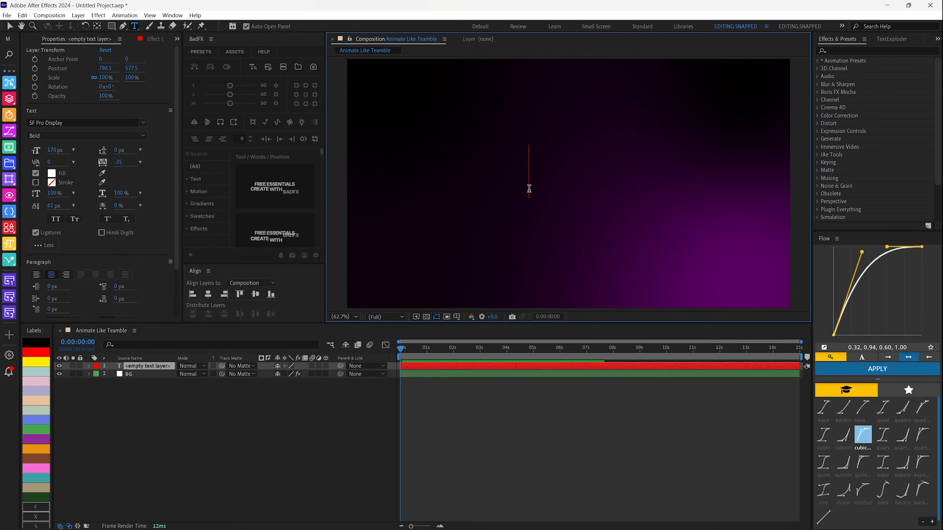
text(animate you)
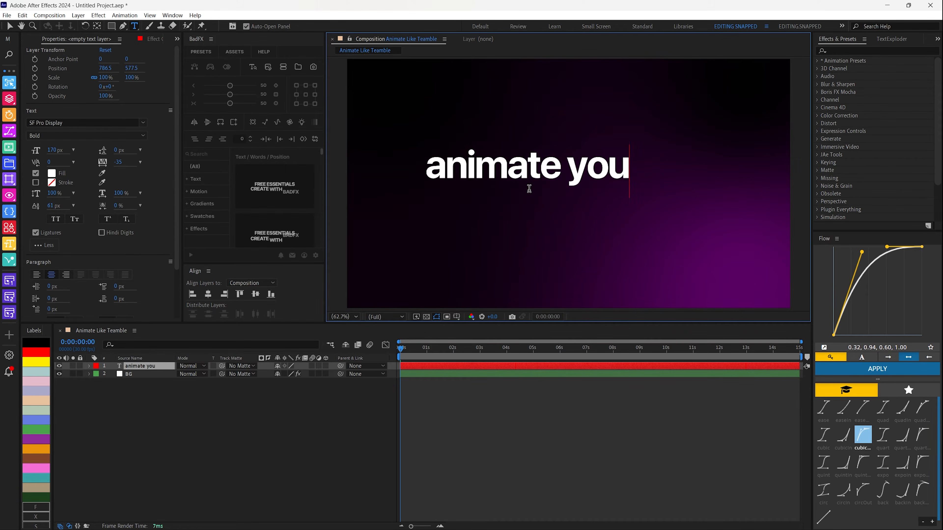
text(r text like)
key(ctrl+a)
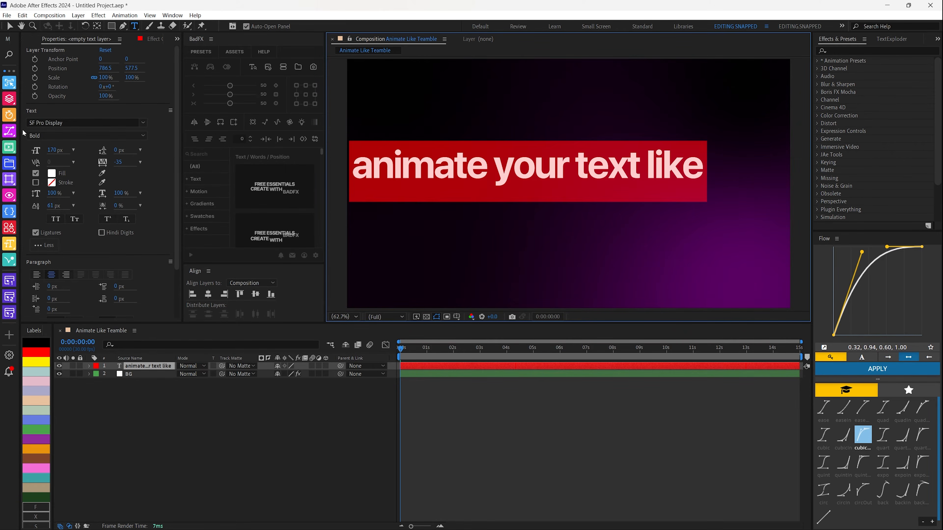
click(44, 136)
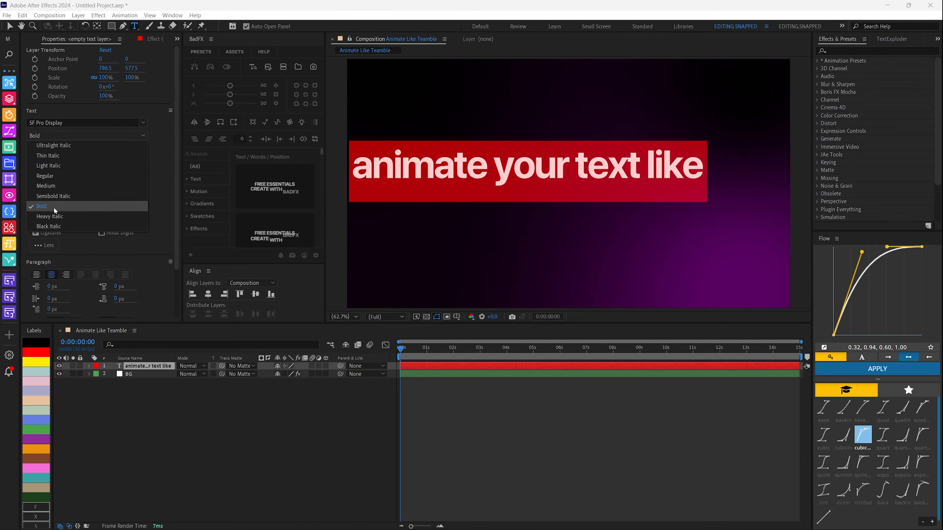
click(55, 207)
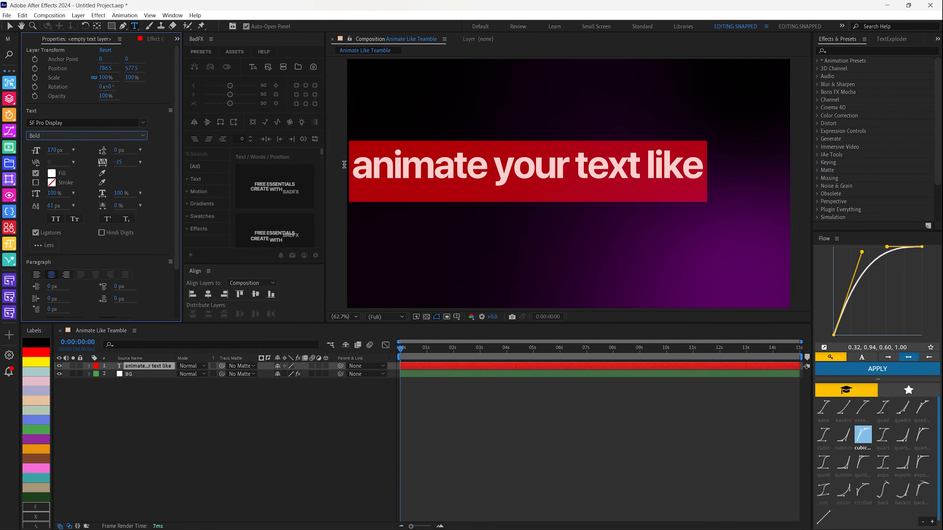
Set the text size to 125 px and center the layer and its anchor point in the composition.
click(209, 295)
click(255, 294)
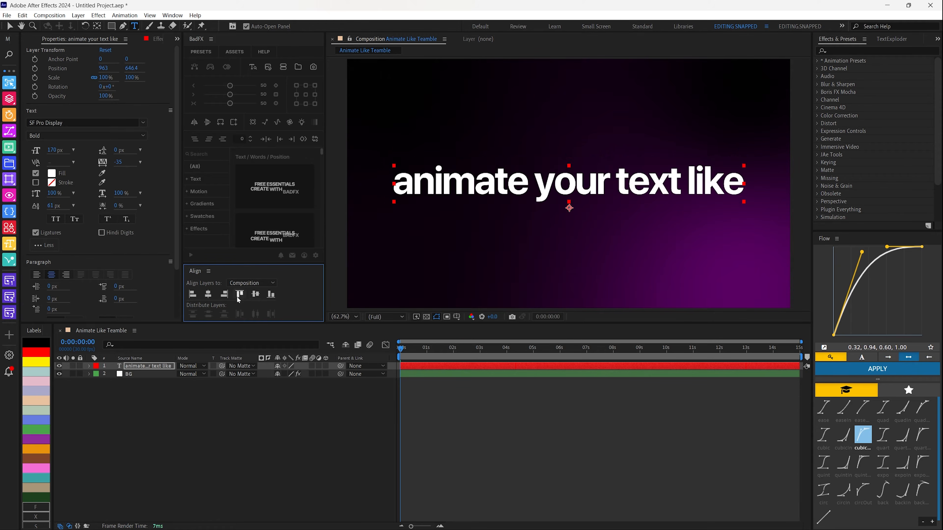
drag(53, 150, 30, 153)
click(53, 150)
text(125)
key(Return)
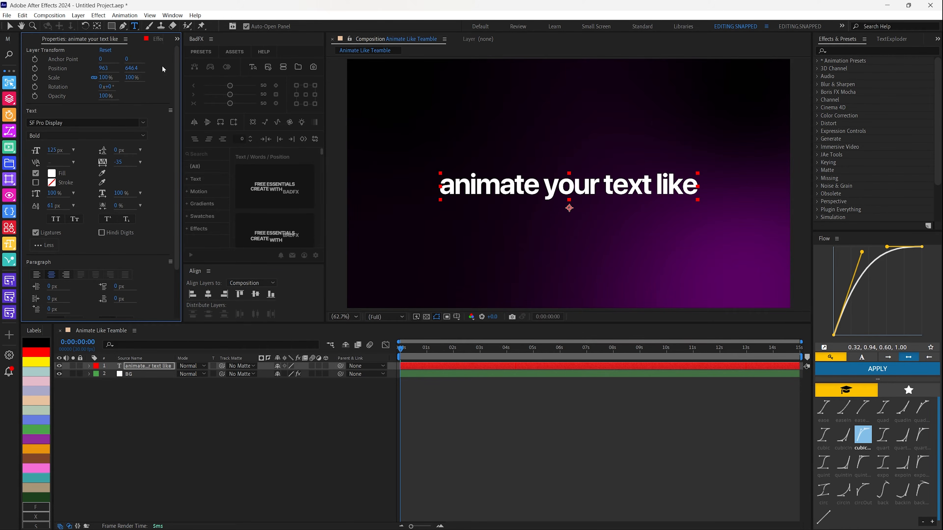
click(255, 295)
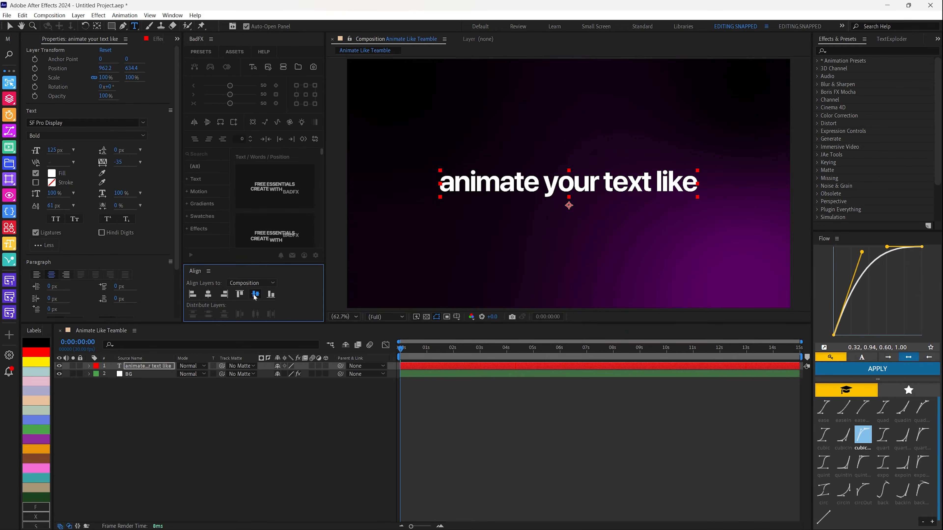
click(306, 94)
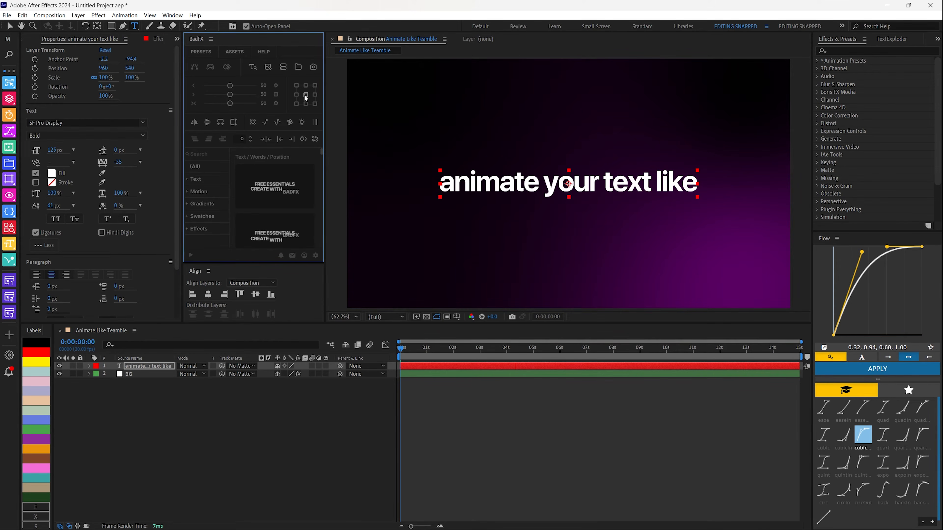
Add 100% Scale and Opacity keyframes to the text layer and move both to about 1.5 seconds.
click(134, 369)
key(s)
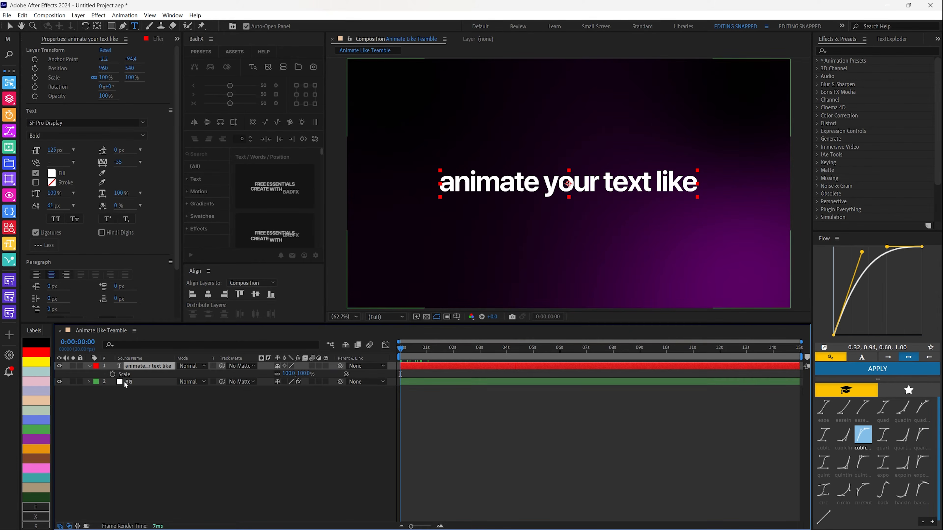
click(113, 376)
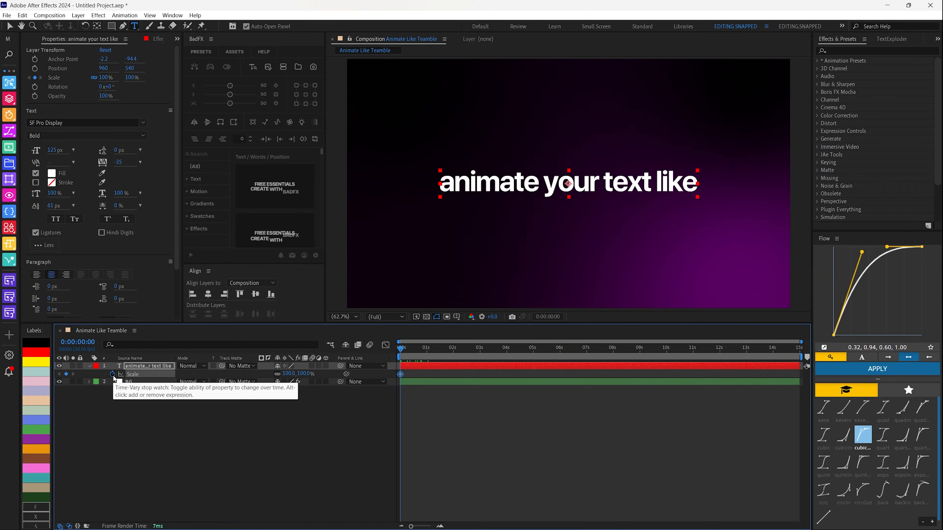
key(t)
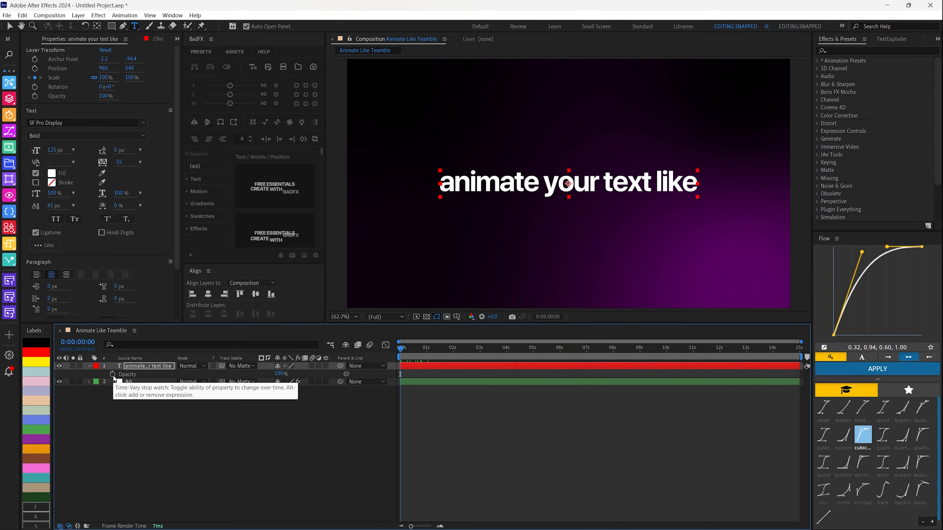
click(113, 375)
key(u)
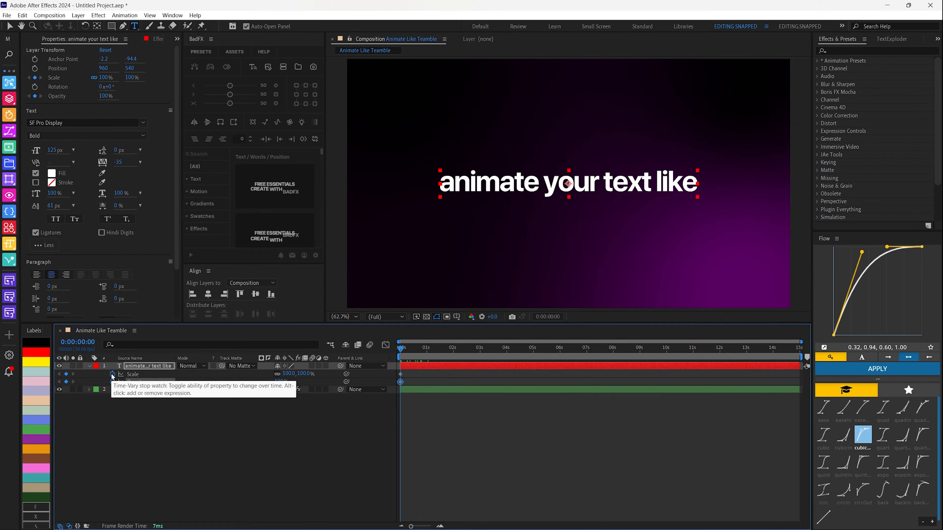
click(412, 379)
drag(412, 377, 441, 386)
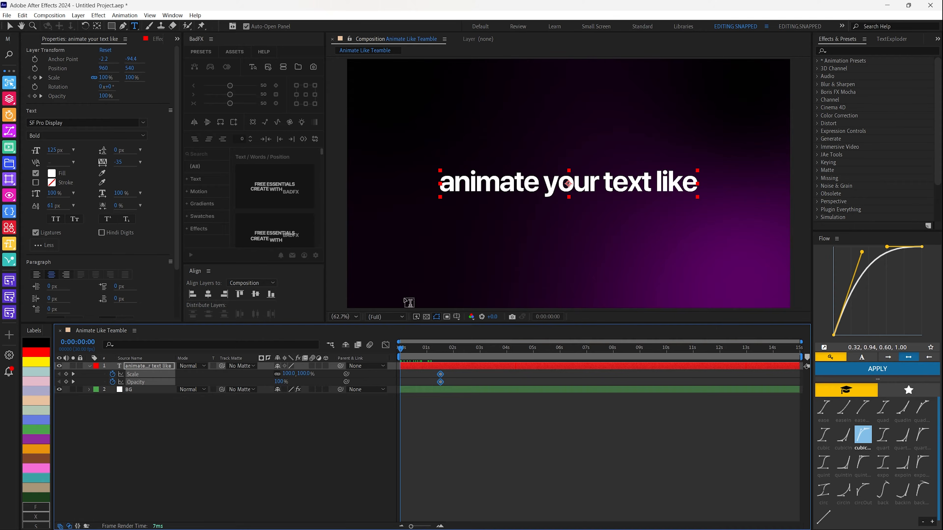
At the start of the timeline, keyframe the text layer's Scale at 115% and Opacity at 0%.
click(287, 375)
text(115)
key(Return)
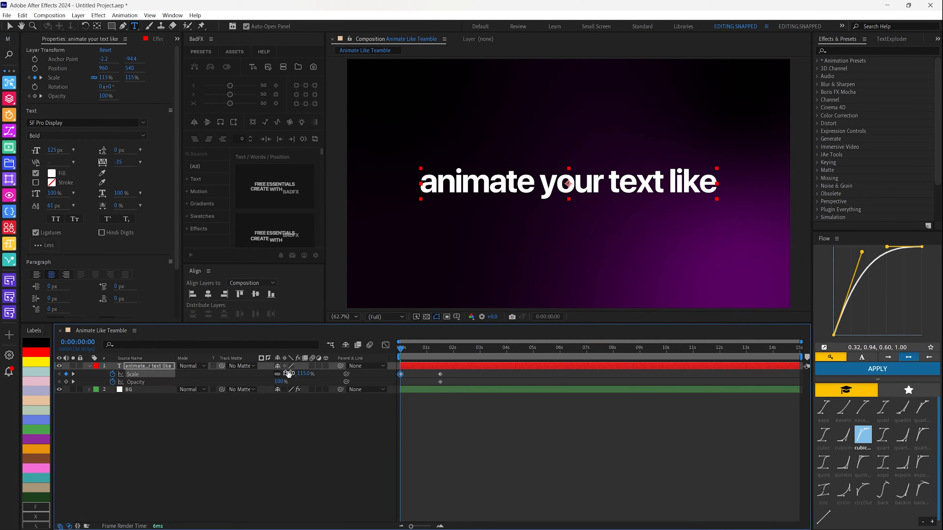
drag(277, 385, 240, 385)
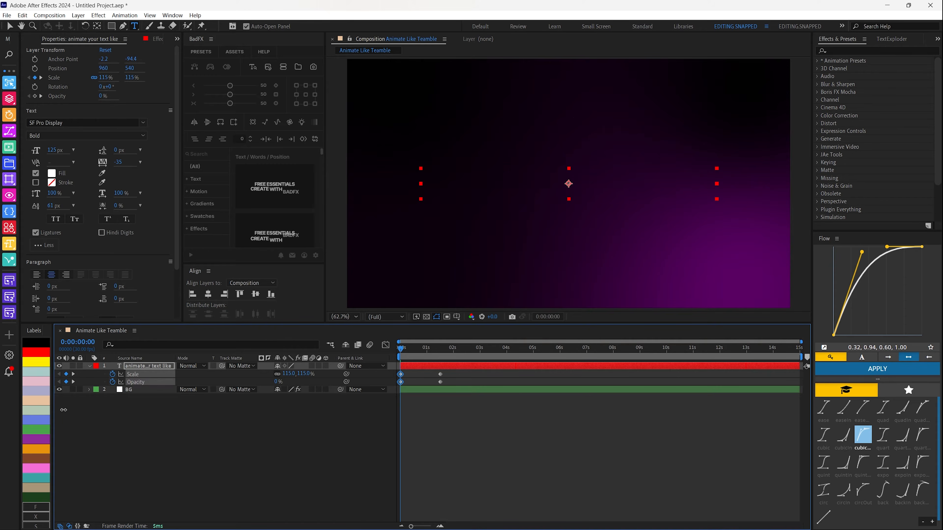
Easy Ease the text's Scale and Opacity keyframes, shape their speed curves to start fast and settle slowly, and preview the animation.
drag(453, 378, 344, 395)
key(F9)
click(386, 345)
right_click(473, 439)
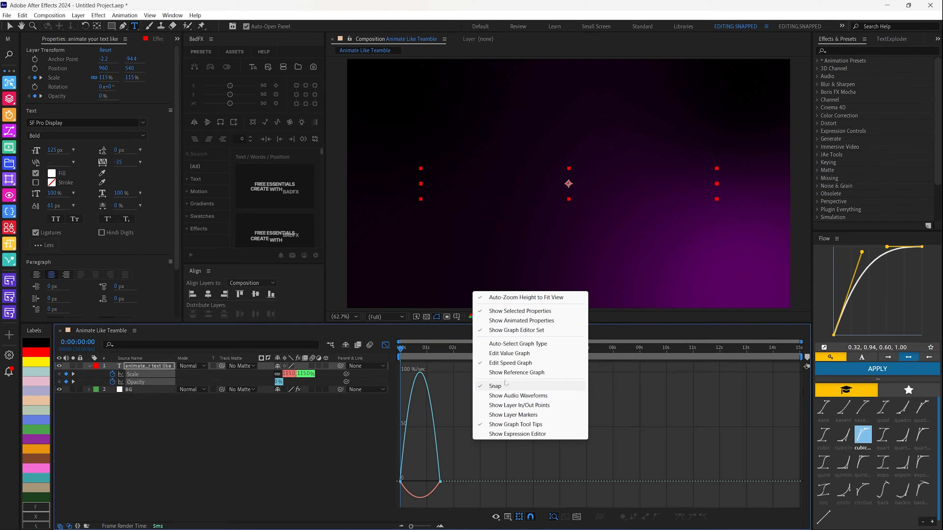
drag(461, 500, 420, 481)
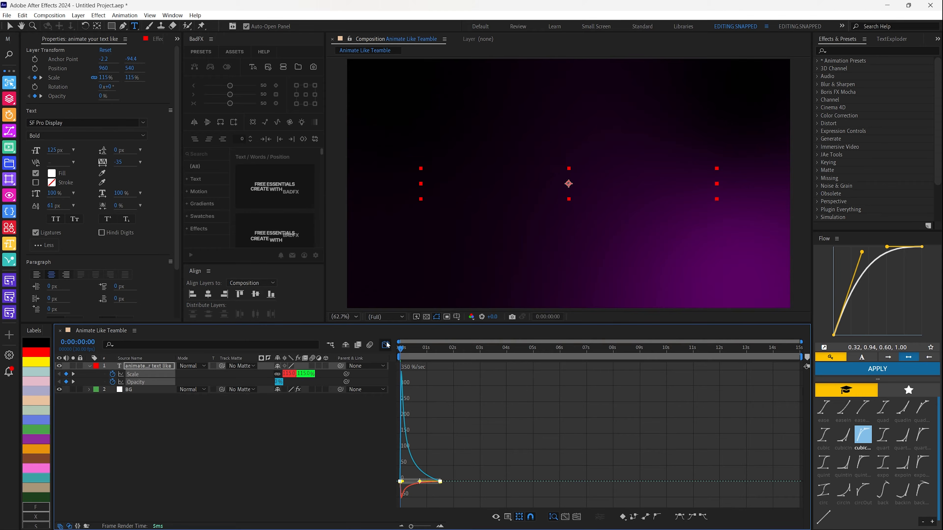
key(shift+F3)
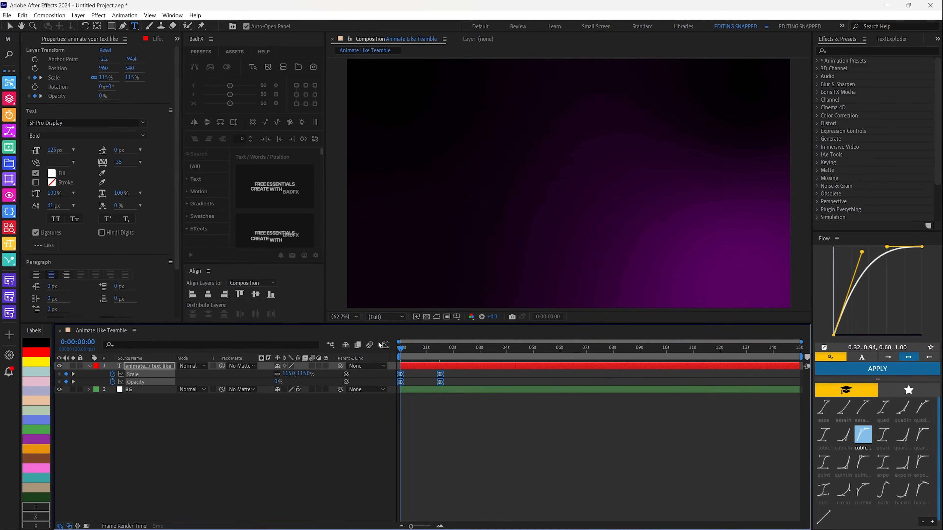
key(space)
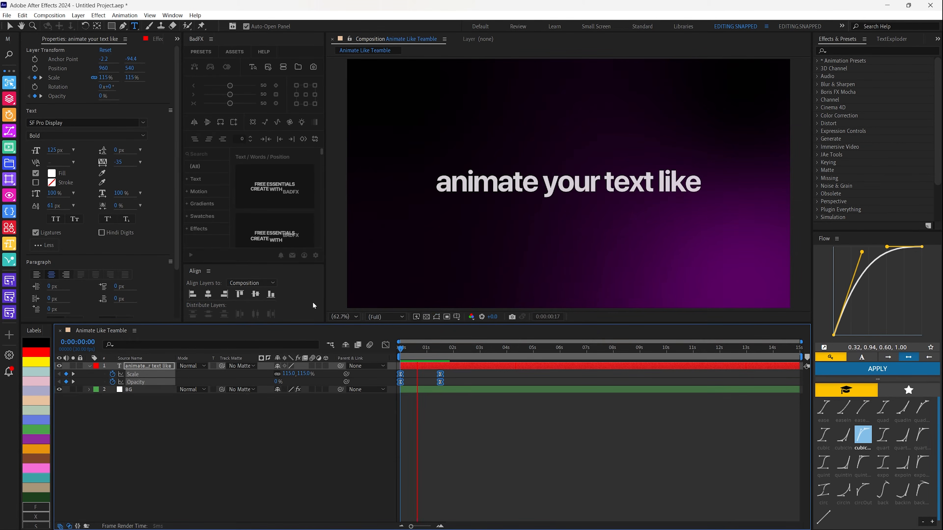
key(space)
mouse_move(401, 349)
mouse_down()
mouse_move(444, 349)
mouse_move(395, 355)
mouse_up()
key(space)
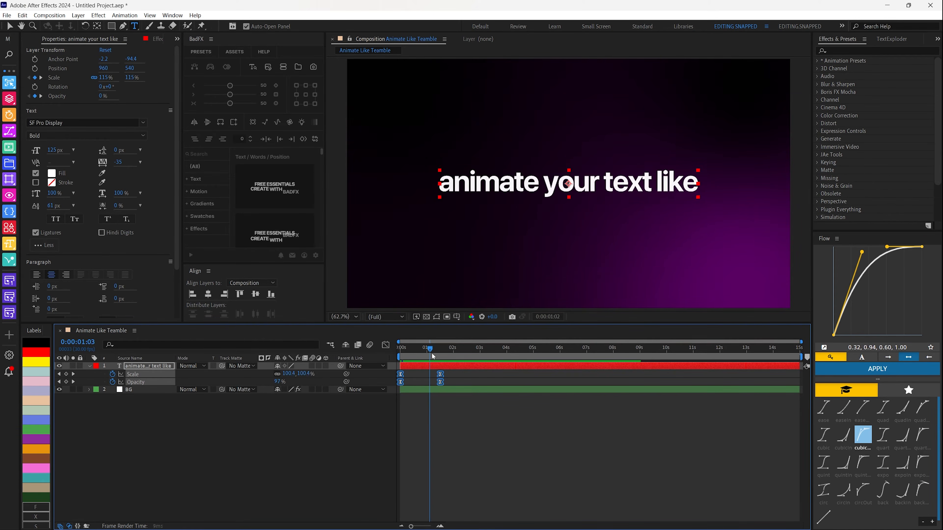
key(space)
Add a Blur animator to the text layer and set its blur to 8.
click(89, 366)
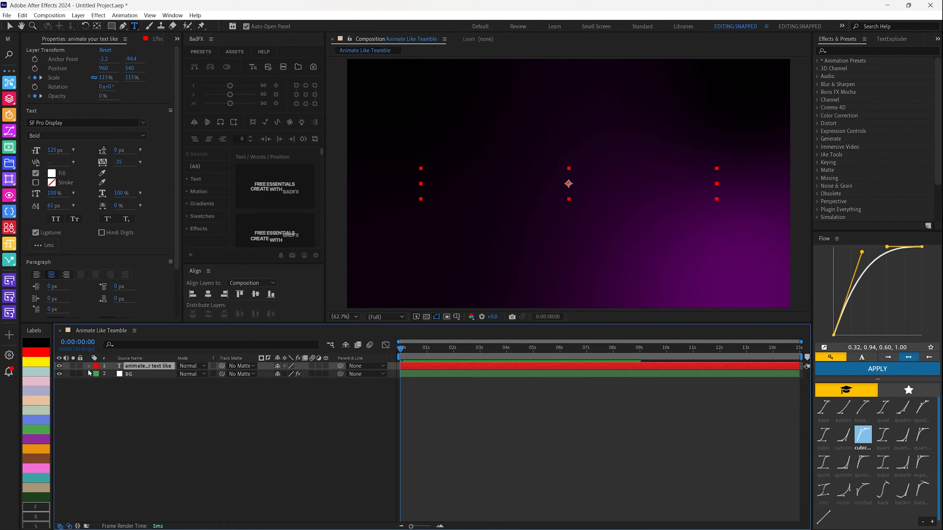
click(89, 366)
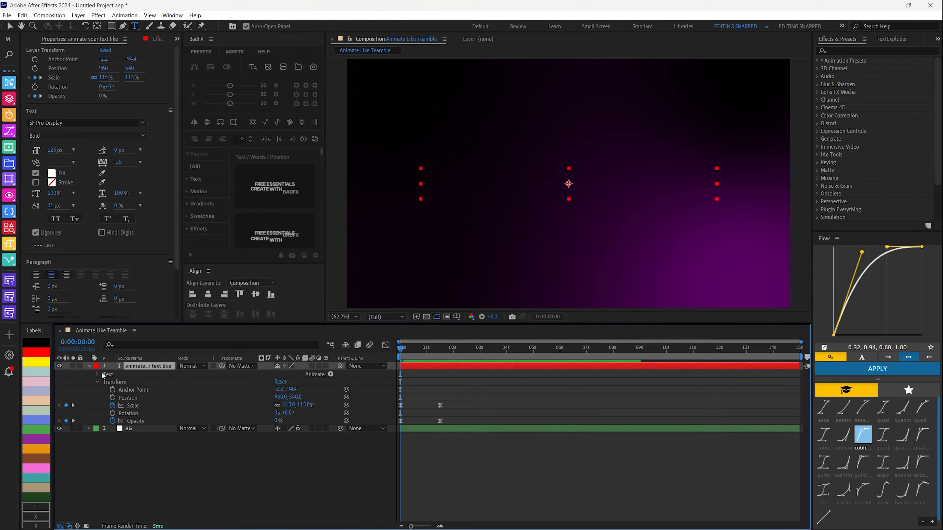
click(331, 375)
click(351, 366)
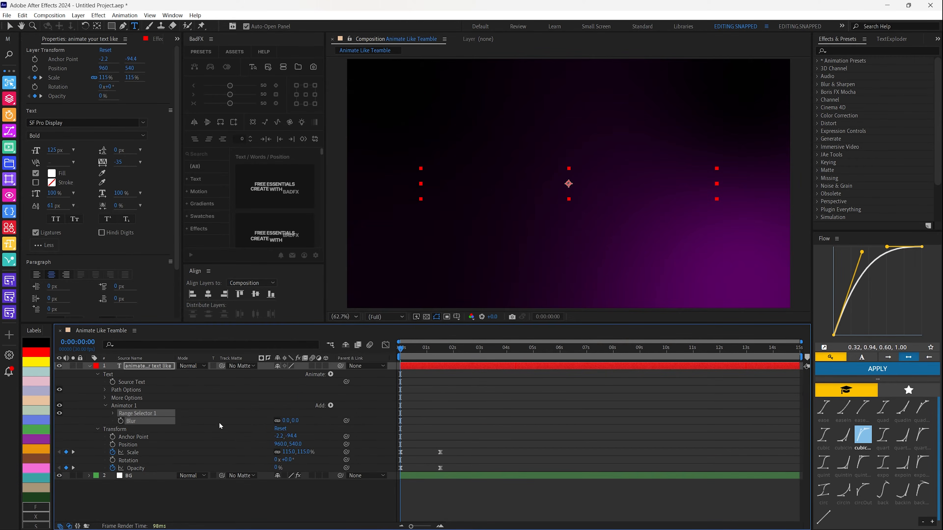
click(287, 422)
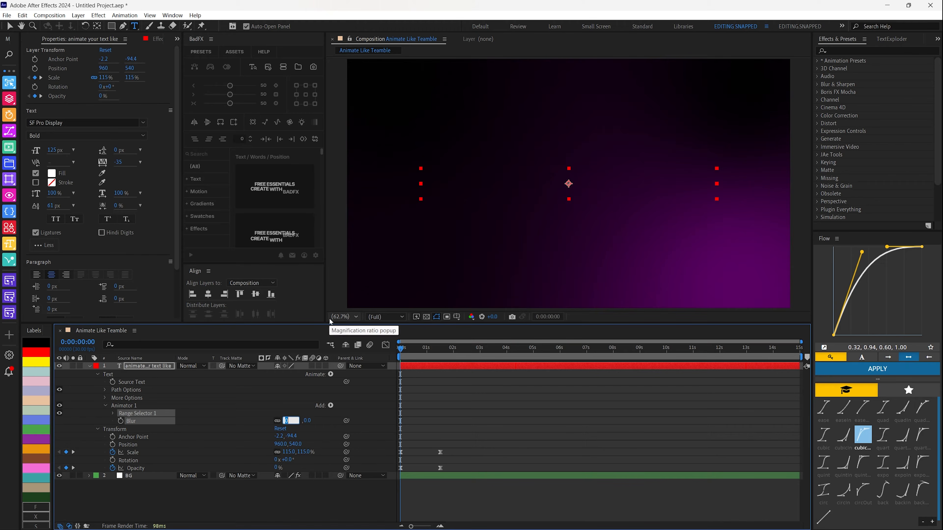
text(8)
key(Return)
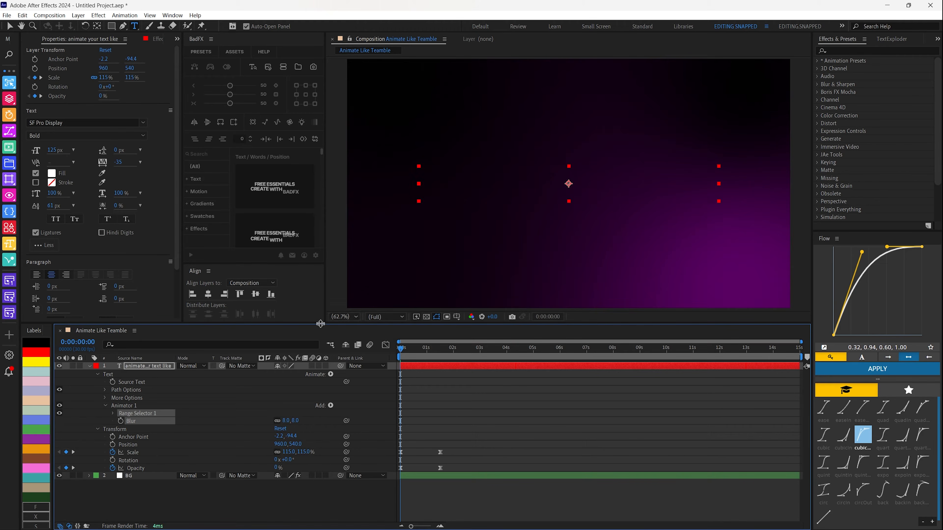
Set the blur animator's Range Selector 1 to the Ramp Up shape, based on Words.
click(113, 414)
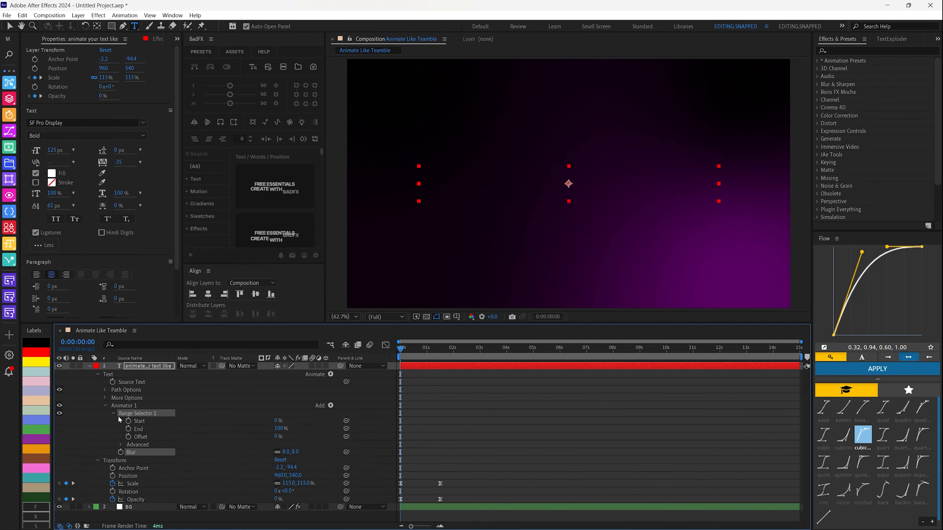
click(120, 445)
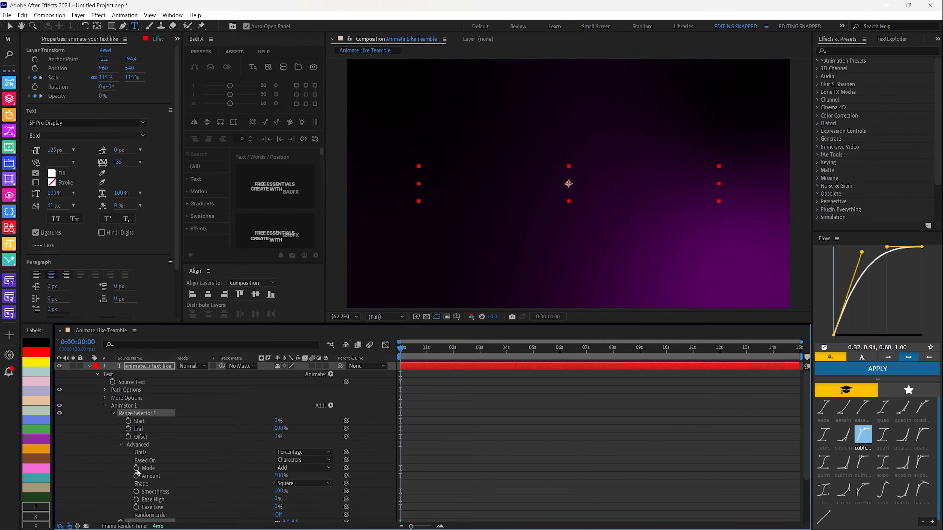
click(303, 483)
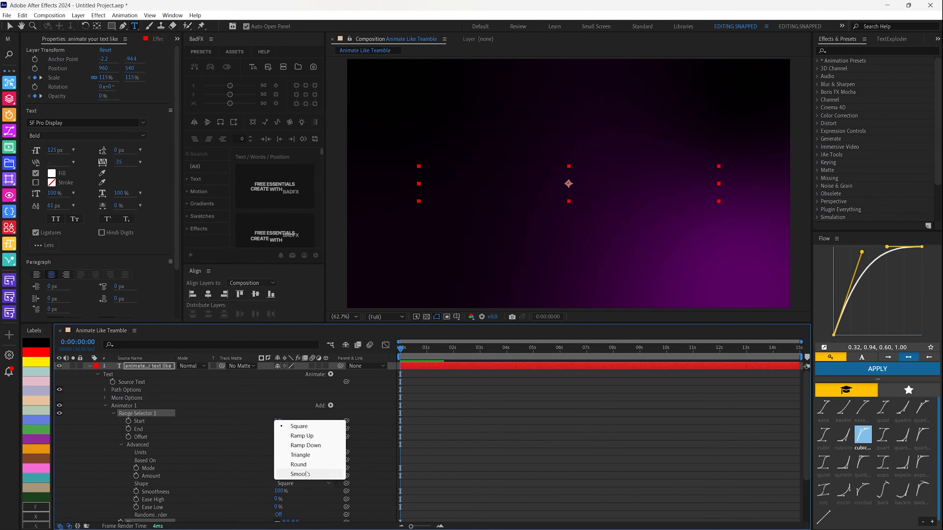
click(293, 436)
click(302, 460)
click(293, 489)
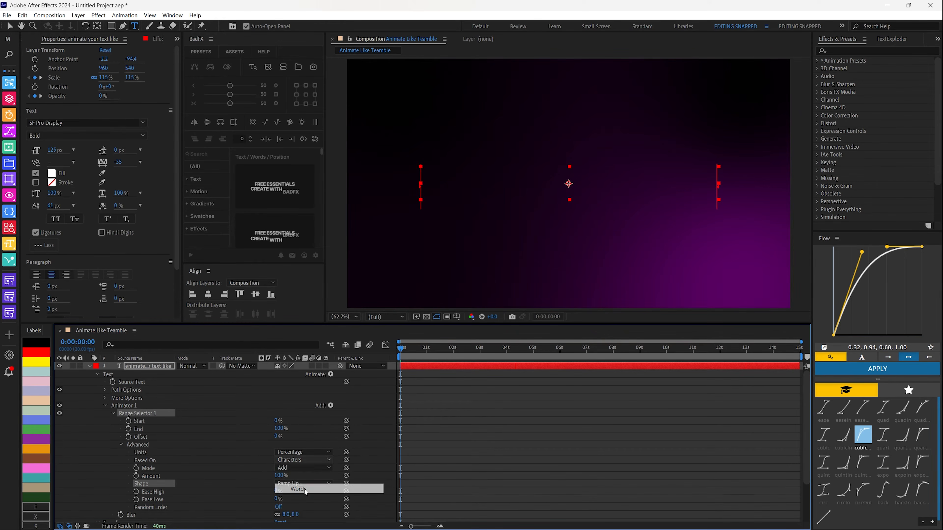
scroll(197, 485, down, 3)
scroll(129, 442, up, 3)
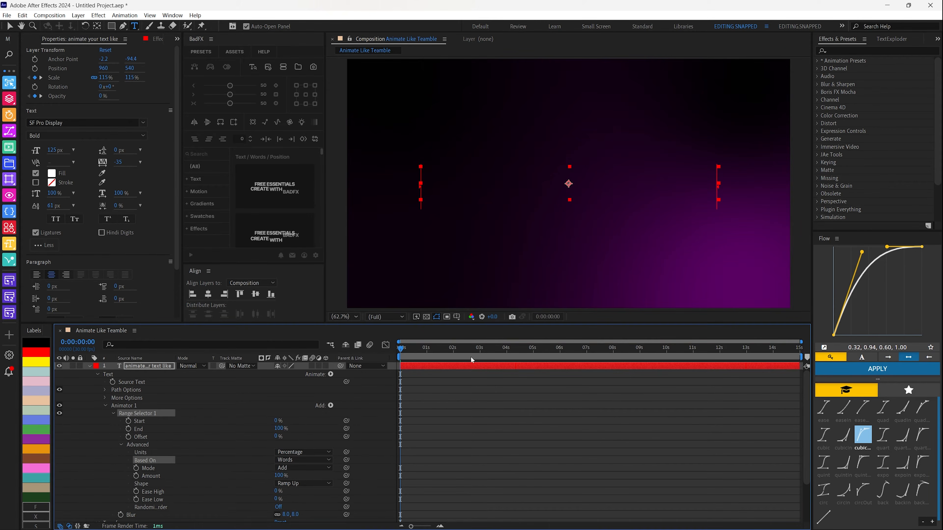
Keyframe the range selector's Offset at 0% at the start of the timeline and 100% at 0:00:01:14.
drag(416, 353, 341, 353)
click(128, 437)
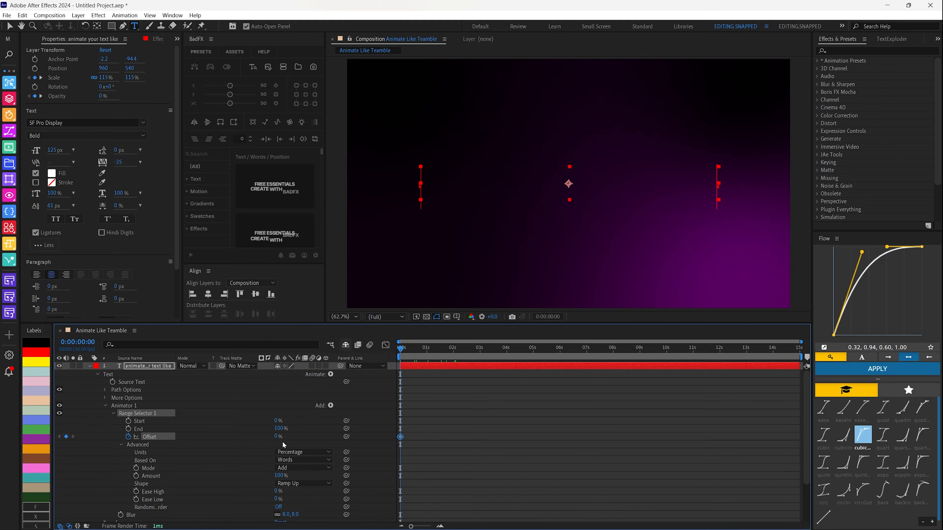
mouse_move(427, 352)
mouse_down()
mouse_move(449, 354)
mouse_move(440, 356)
mouse_up()
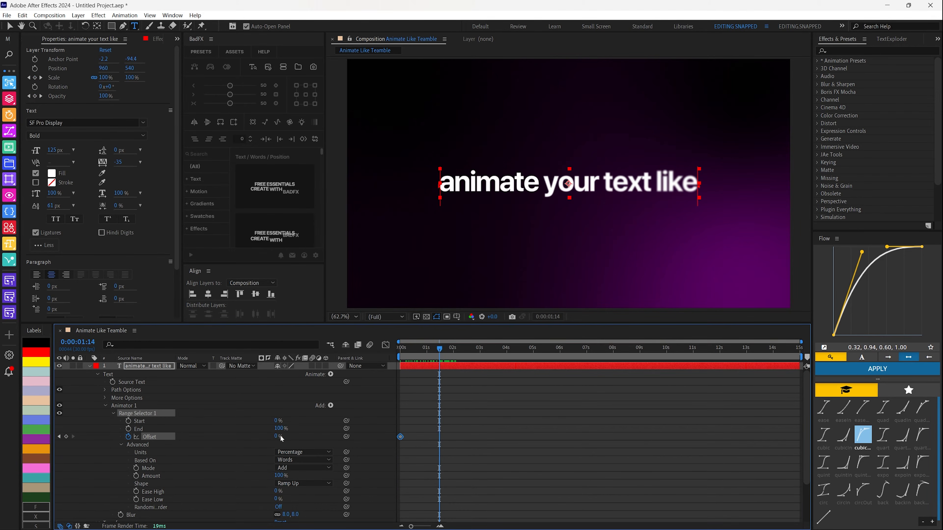
drag(275, 437, 410, 437)
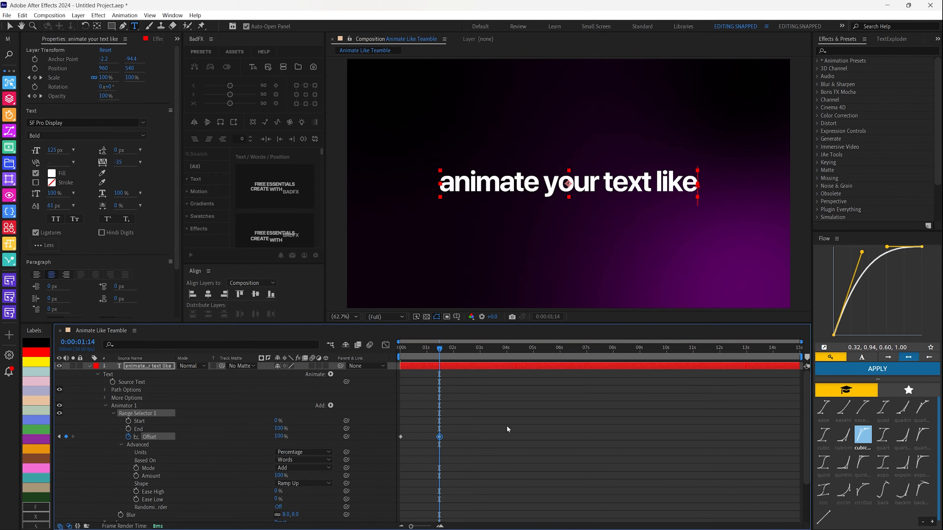
Easy Ease both Offset keyframes and shape their speed curve to start fast and settle slowly.
click(449, 351)
click(447, 366)
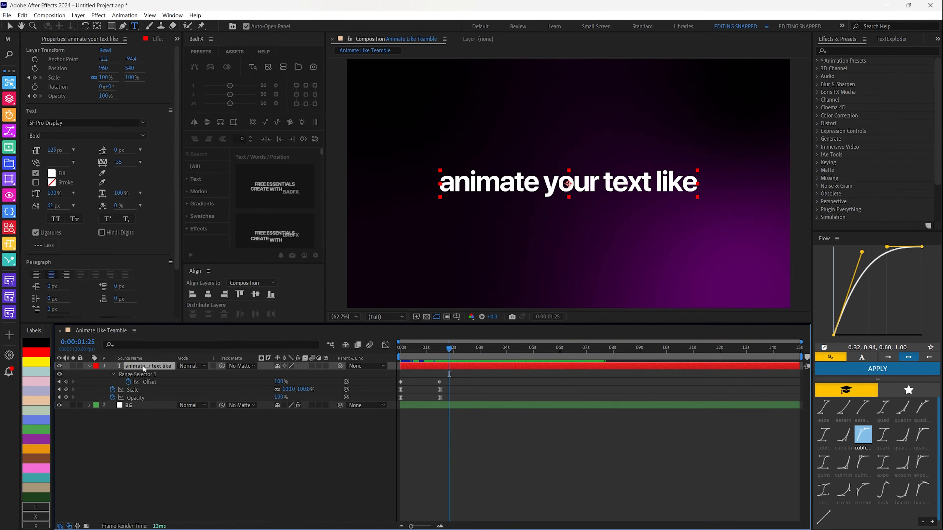
key(u)
drag(458, 385, 386, 384)
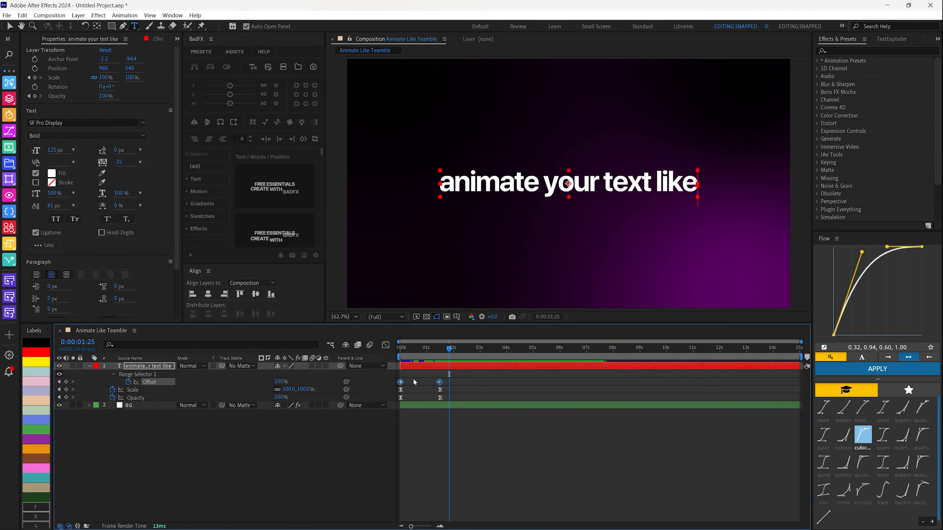
click(386, 347)
drag(469, 483, 294, 522)
drag(433, 496, 413, 497)
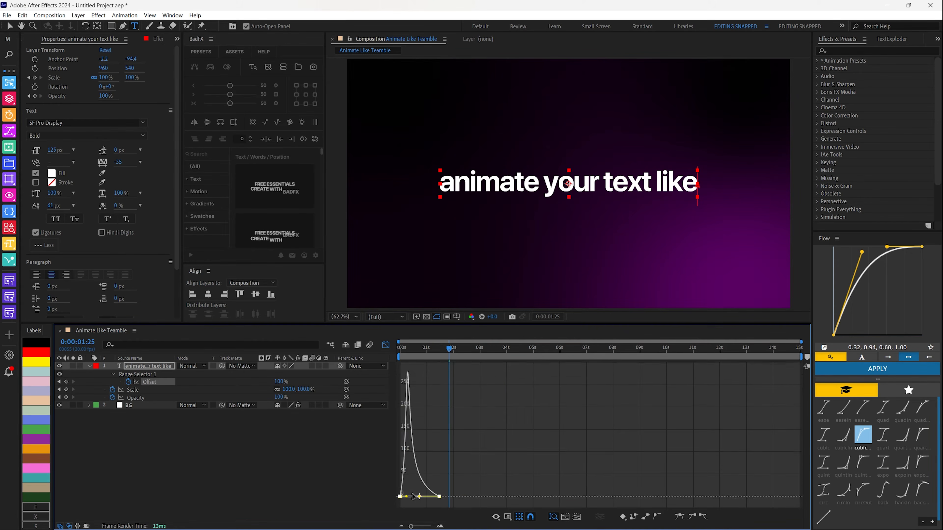
click(386, 345)
Preview the text animation from the start of the timeline and collapse the text layer's properties.
key(Home)
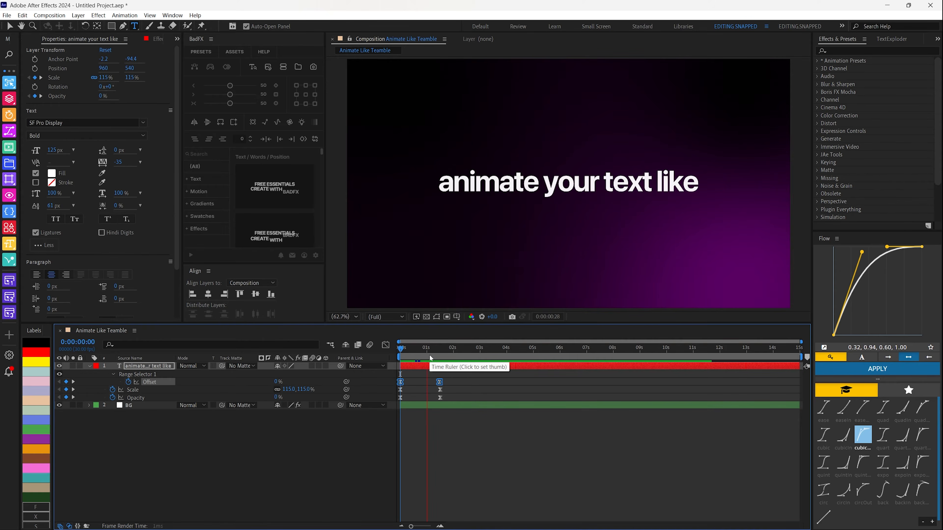
key(space)
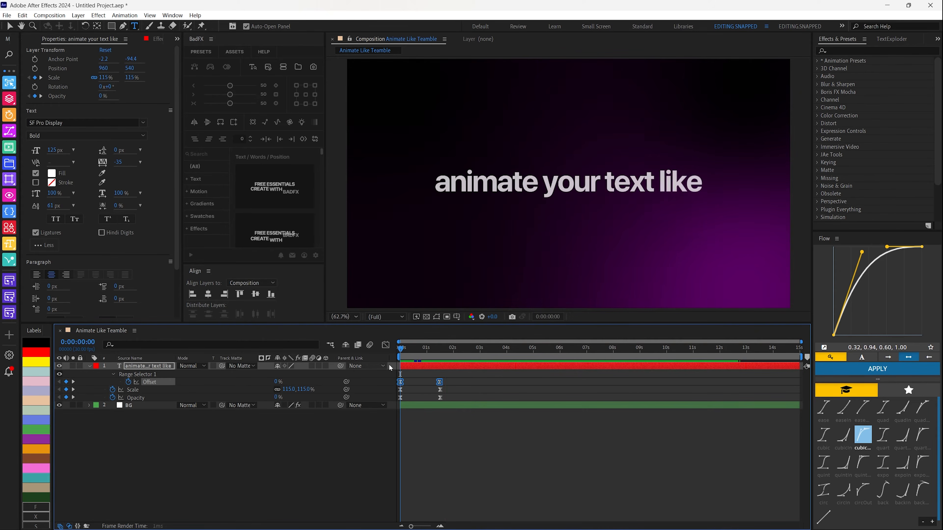
key(space)
click(149, 366)
key(u)
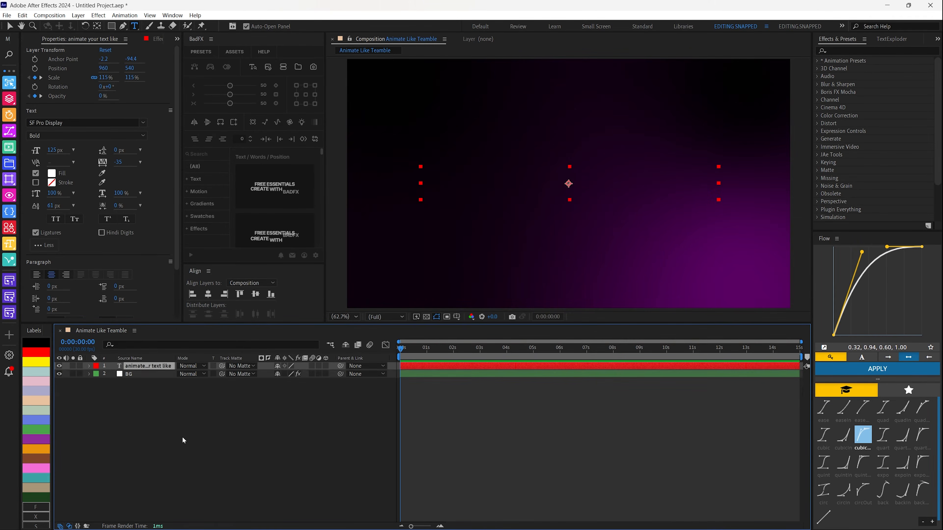
click(182, 437)
drag(401, 351, 452, 355)
key(space)
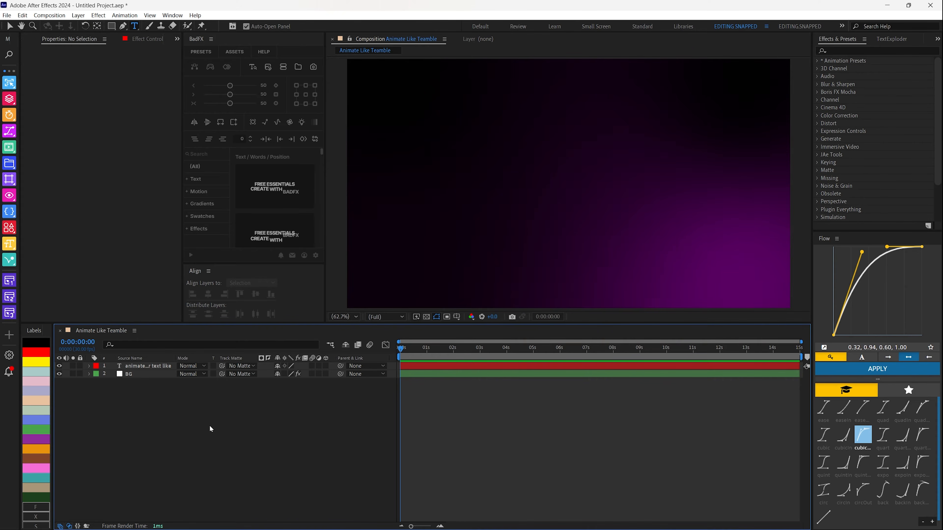
Draw a rectangle shape of about 483 × 176 px over the word "animate" and centre it vertically in the composition.
drag(111, 26, 143, 29)
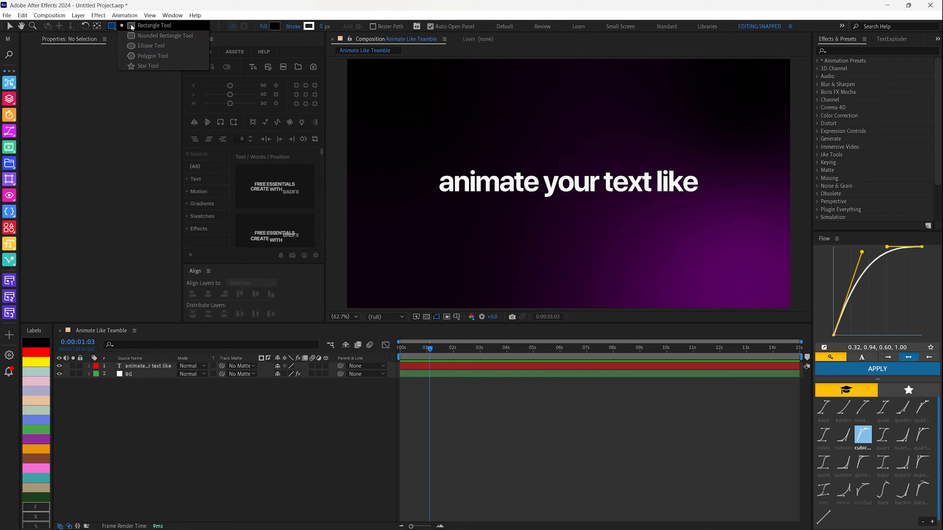
click(141, 26)
drag(430, 168, 541, 209)
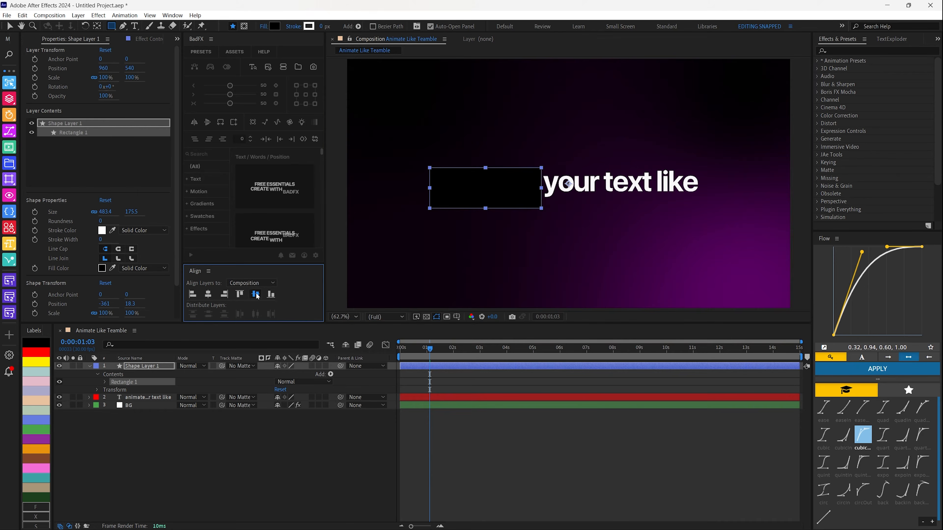
click(255, 295)
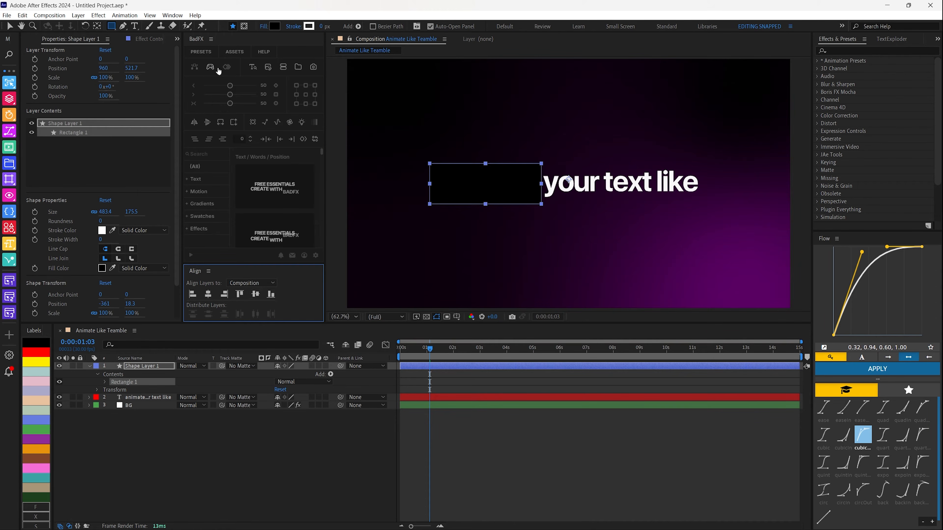
Fill the rectangle with a magenta-to-purple linear gradient and stretch it from the left edge to just past the right edge.
click(145, 373)
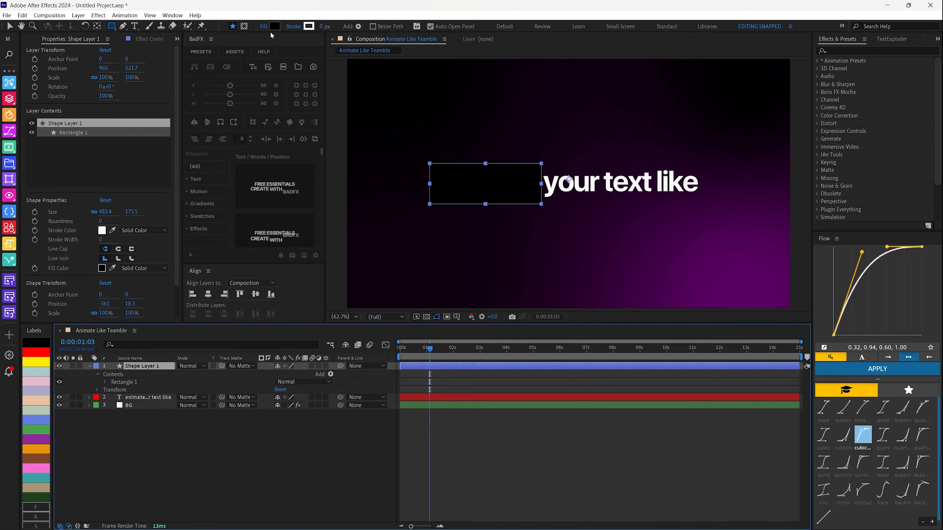
alt+click(275, 26)
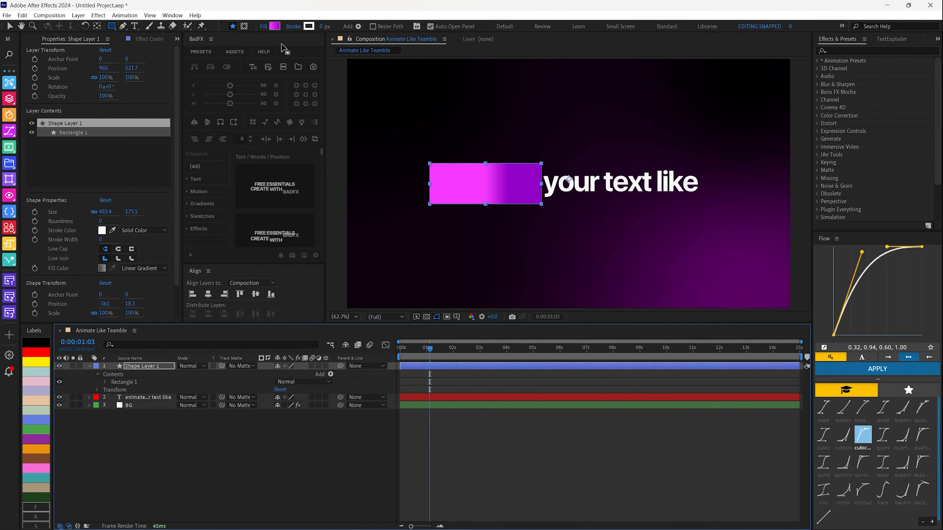
click(275, 26)
drag(260, 128, 234, 145)
click(133, 198)
mouse_move(245, 253)
mouse_down()
mouse_move(249, 239)
mouse_move(241, 248)
mouse_up()
click(315, 199)
click(233, 255)
click(347, 163)
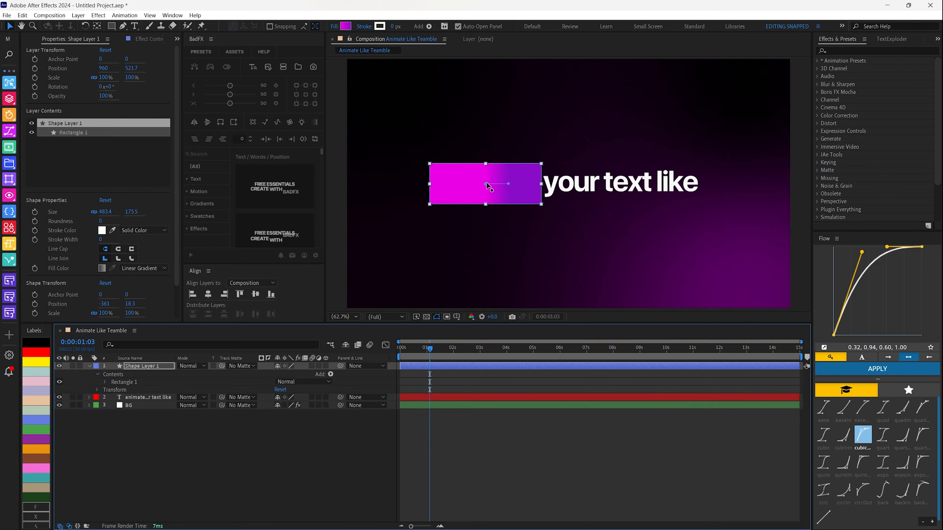
drag(485, 184, 427, 186)
drag(508, 185, 575, 168)
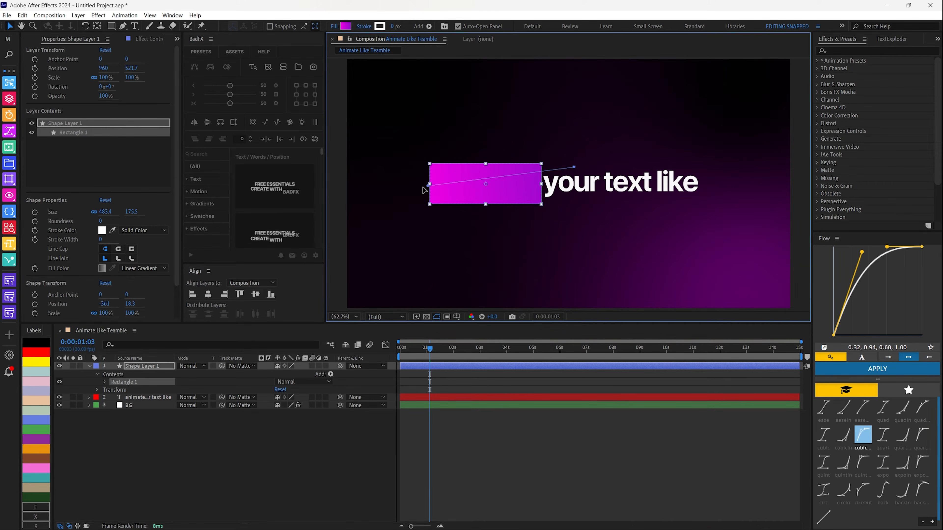
Rename the rectangle's shape layer to "Text gradient".
click(144, 363)
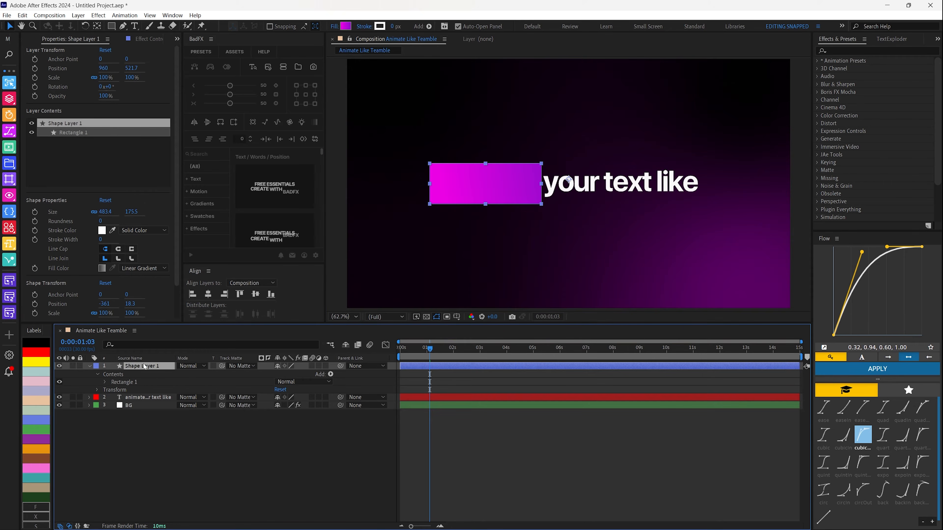
key(Return)
text(T)
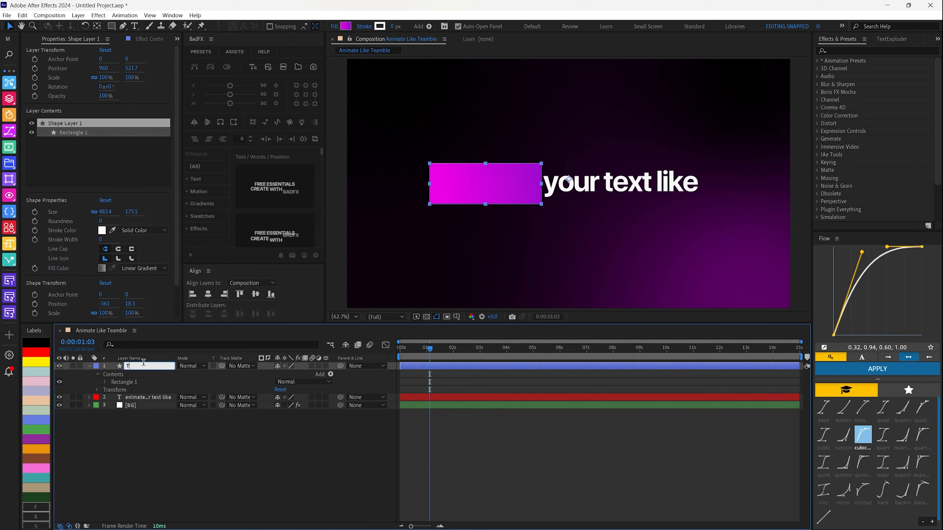
text(ext gradient)
key(Return)
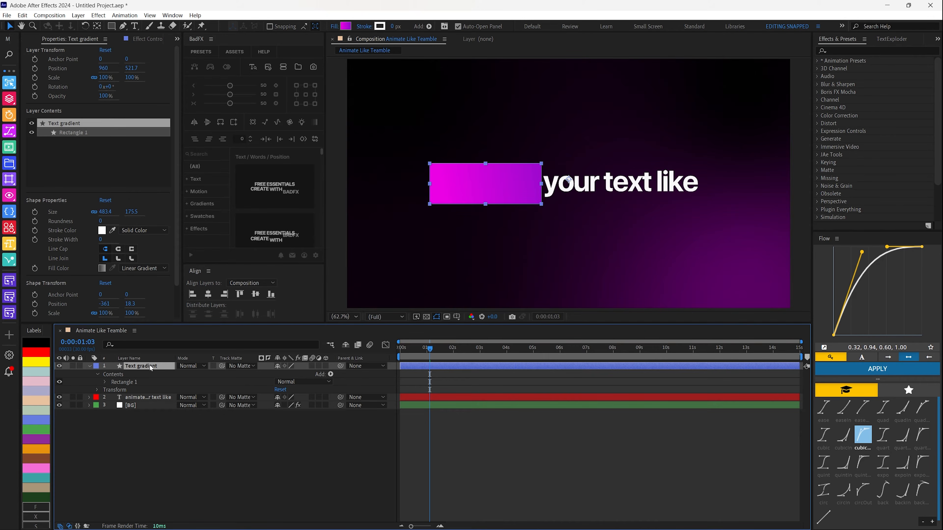
Apply the Turbulent Displace effect to the Text gradient layer with Turbulent Smoother displacement.
key(ctrl+space)
text(turb)
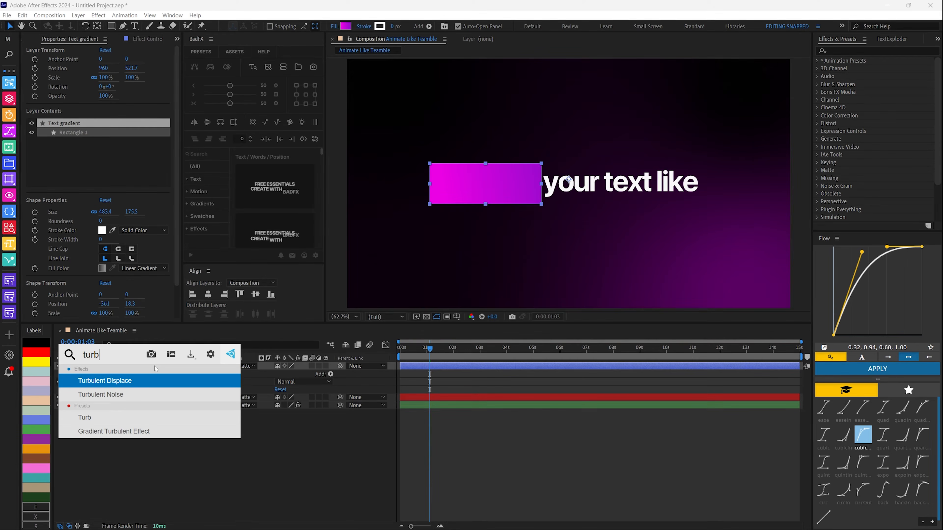
key(Return)
click(153, 68)
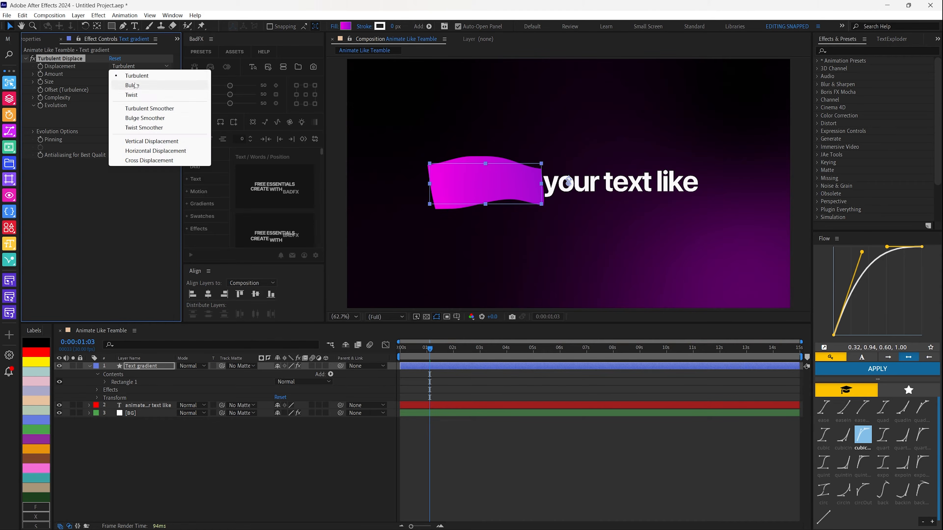
click(148, 111)
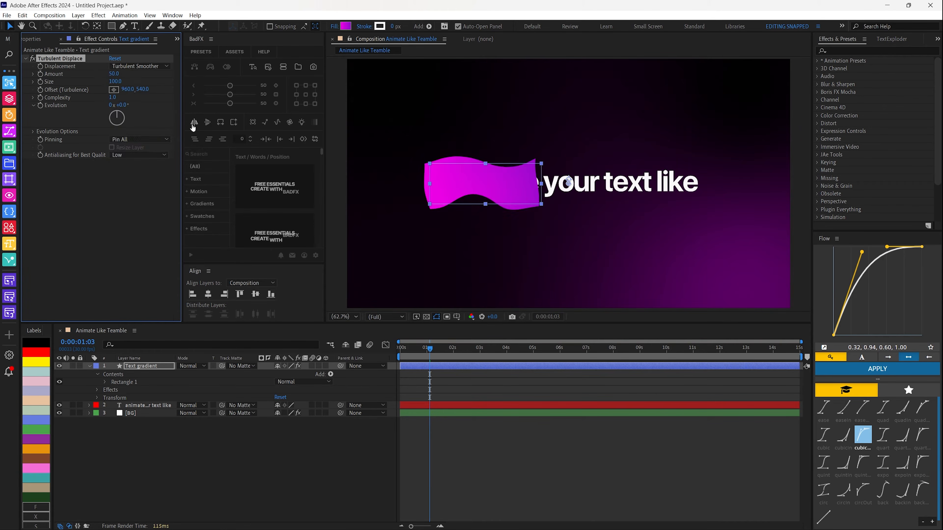
Set Turbulent Displace's Amount to -23, Size to 46 and Complexity to 1.6.
drag(116, 75, 94, 85)
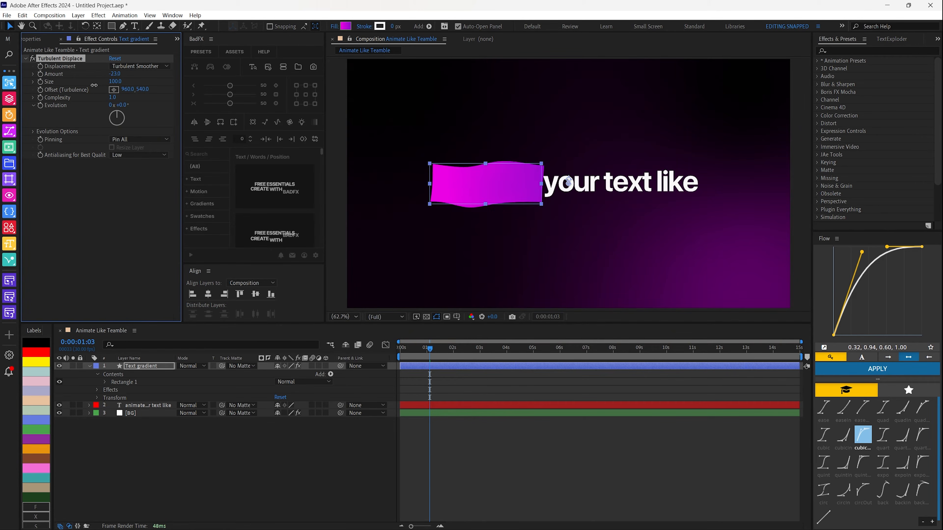
drag(114, 81, 95, 82)
drag(113, 97, 145, 97)
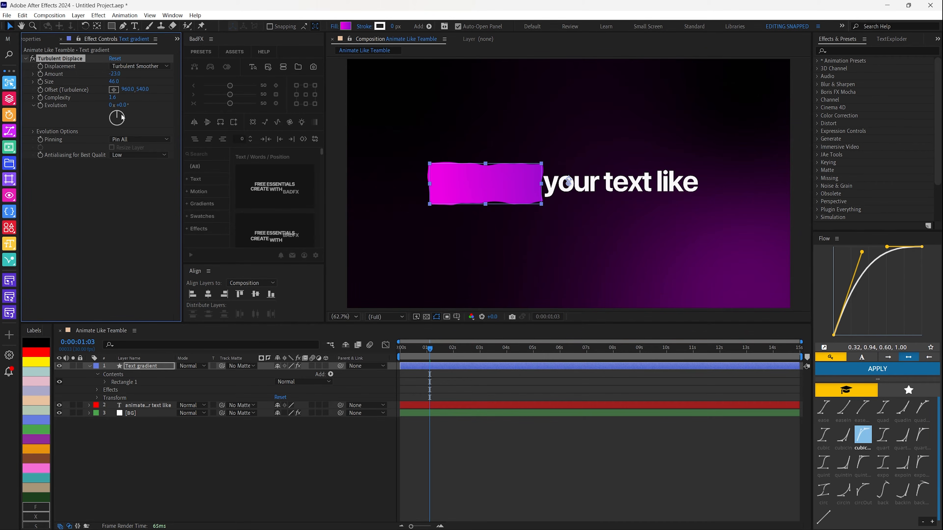
Drive Turbulent Displace's Evolution with the expression time*50 and set its Complexity to 3.2.
alt+click(40, 105)
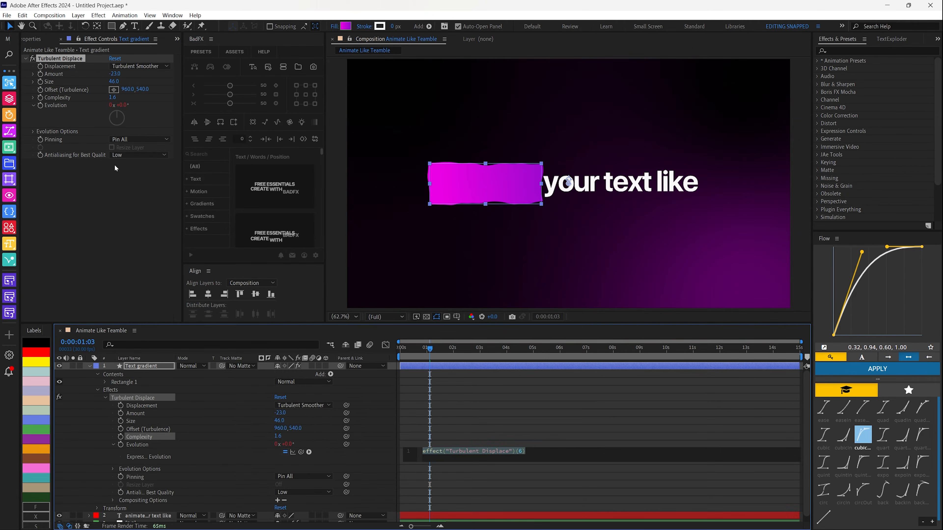
text(time)
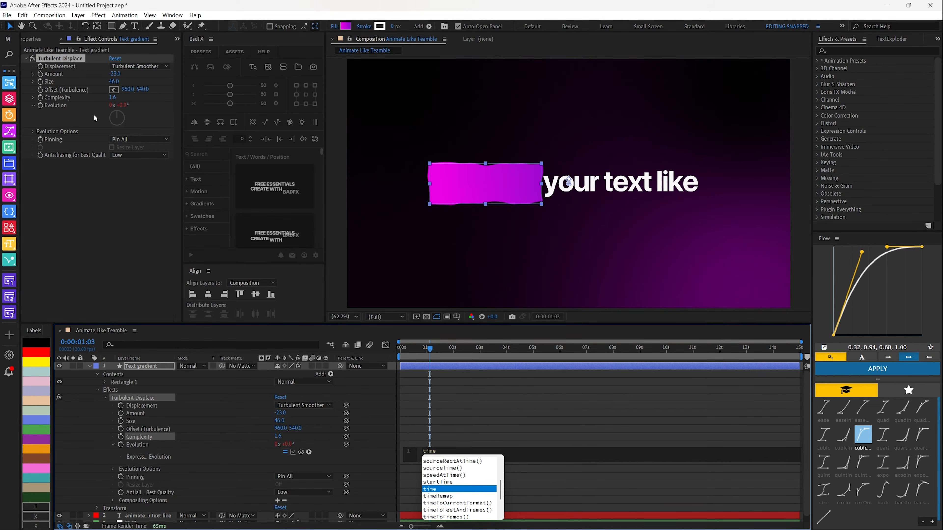
text(*50)
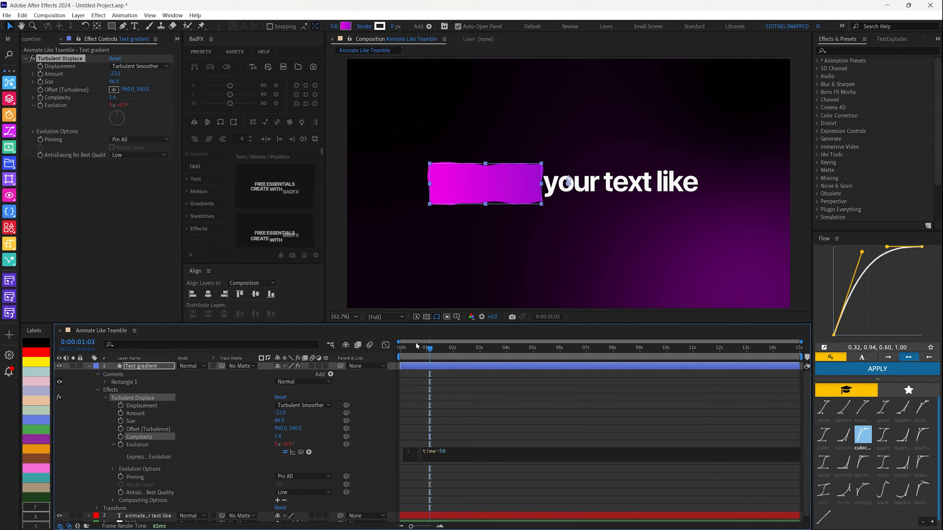
click(422, 352)
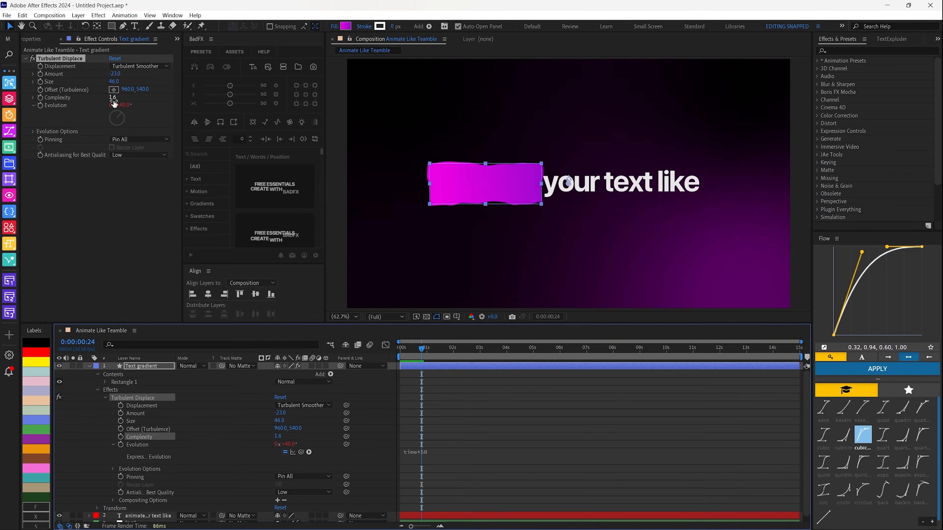
drag(114, 98, 322, 116)
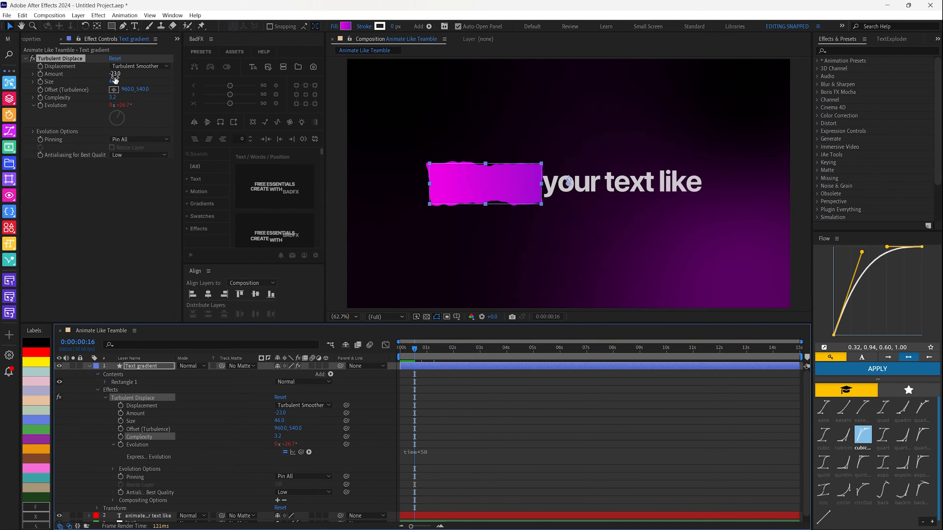
Set Turbulent Displace's Amount to -2 and its Antialiasing for Best Quality to High, and preview the result.
mouse_move(115, 74)
mouse_down()
mouse_move(146, 77)
mouse_move(124, 77)
mouse_up()
click(140, 139)
click(131, 161)
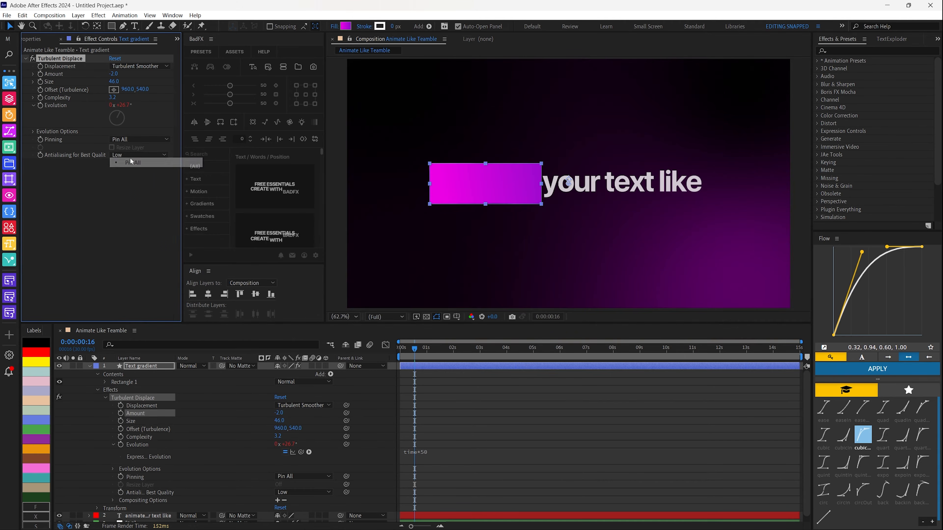
click(123, 156)
click(131, 172)
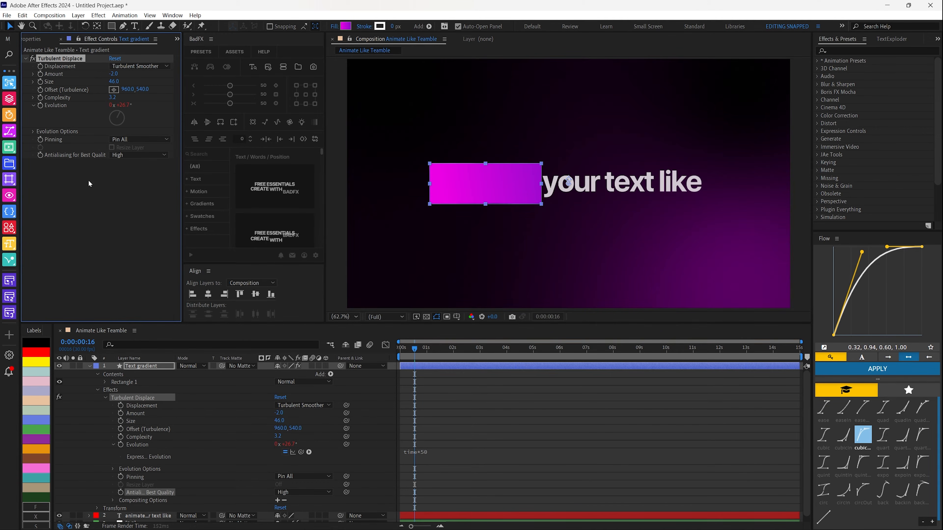
click(398, 372)
key(space)
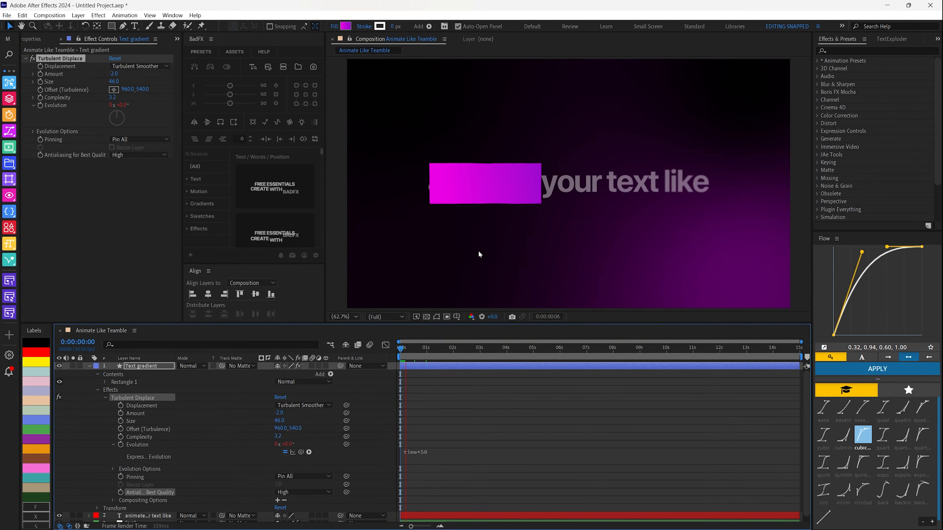
key(space)
Apply Deep Glow to the Text gradient layer with Radius 235 and Exposure 0.06.
click(141, 368)
key(u)
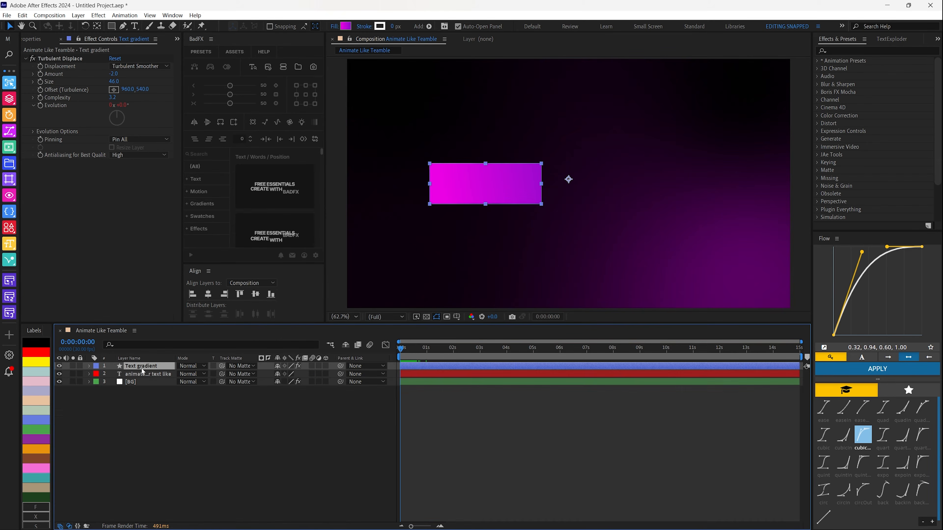
key(ctrl+space)
text(dee)
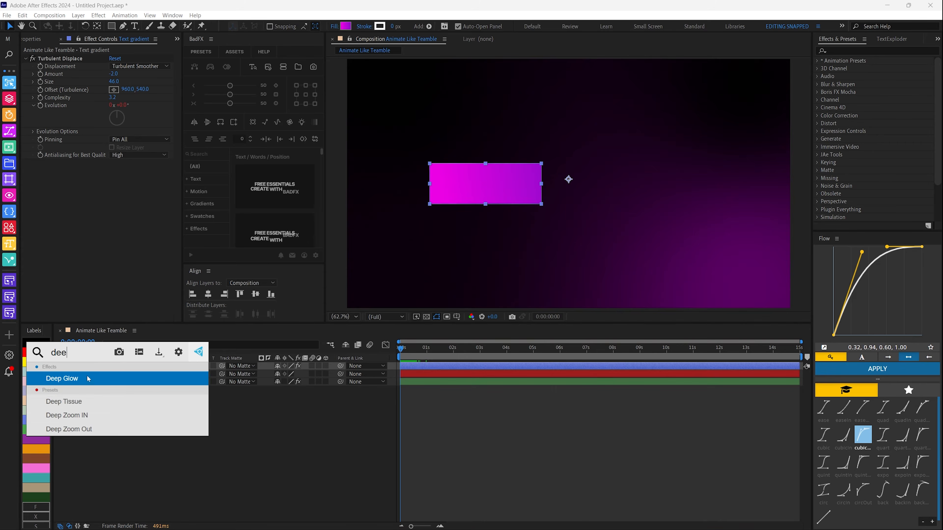
click(88, 378)
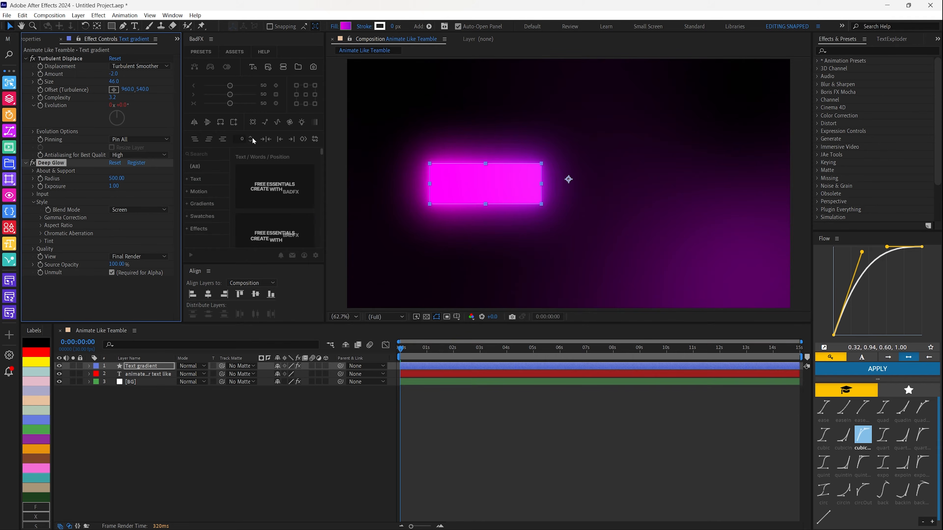
drag(113, 186, 66, 185)
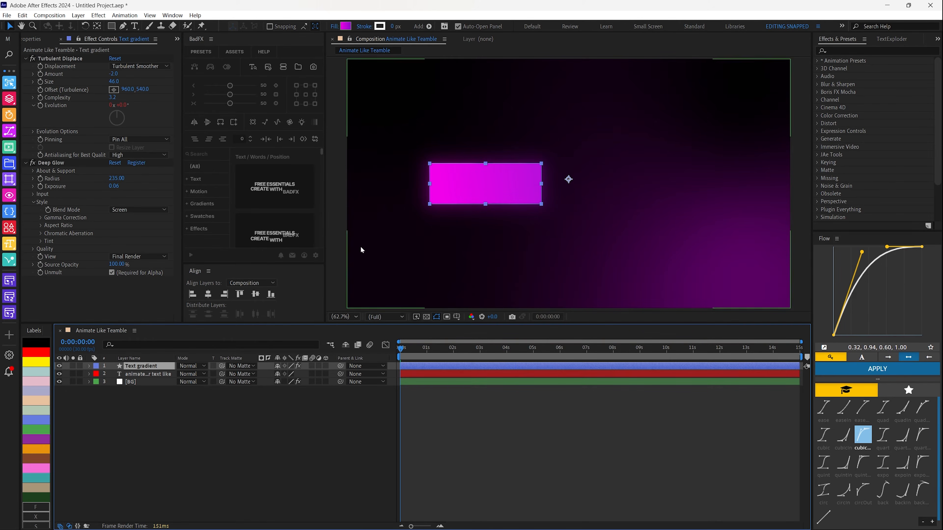
Use the text layer as the Text gradient layer's track matte, keeping the text visible, and preview the composition.
drag(222, 368, 134, 377)
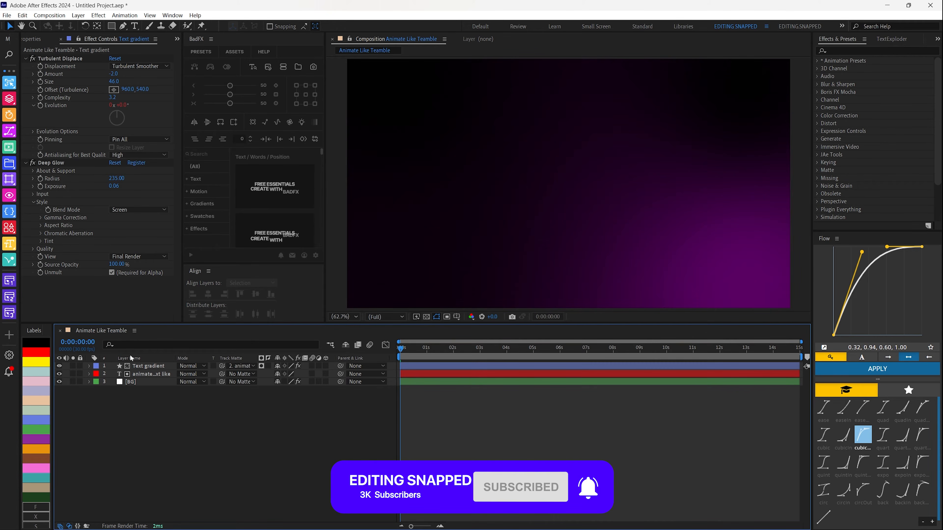
key(space)
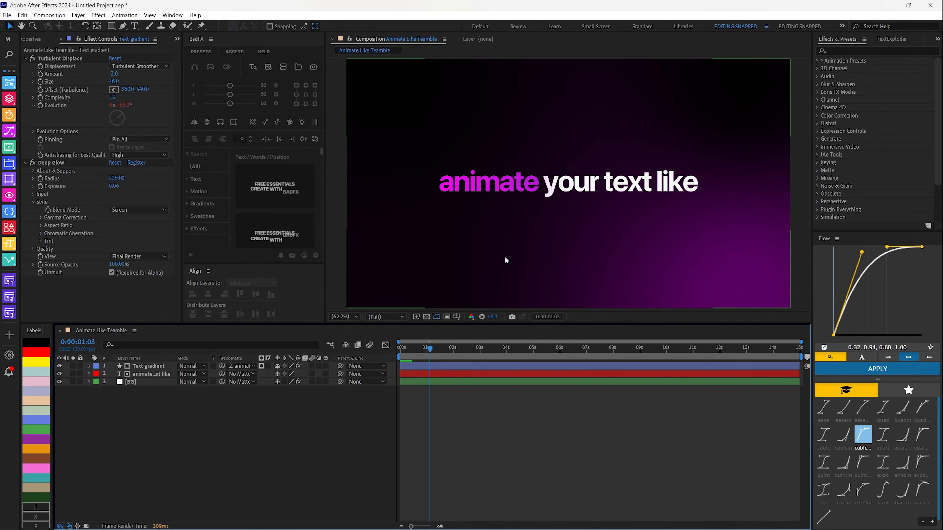
drag(430, 349, 400, 351)
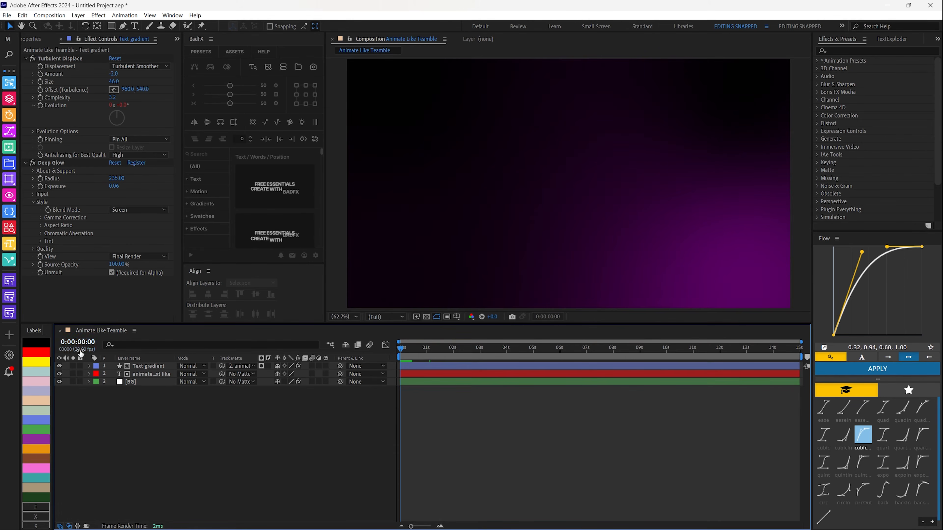
Keyframe the Text gradient layer's Position at 0:00 with the shape moved left of the text, at 100, 521.7.
click(143, 366)
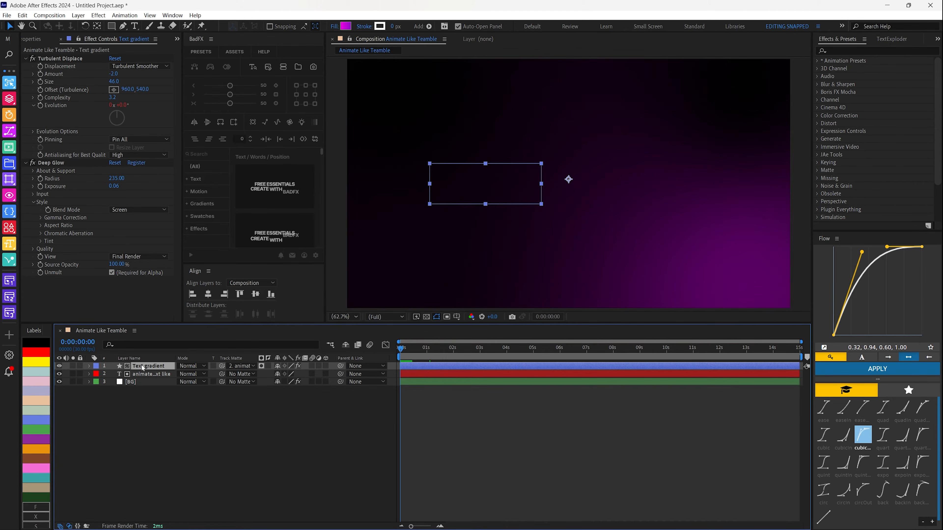
key(p)
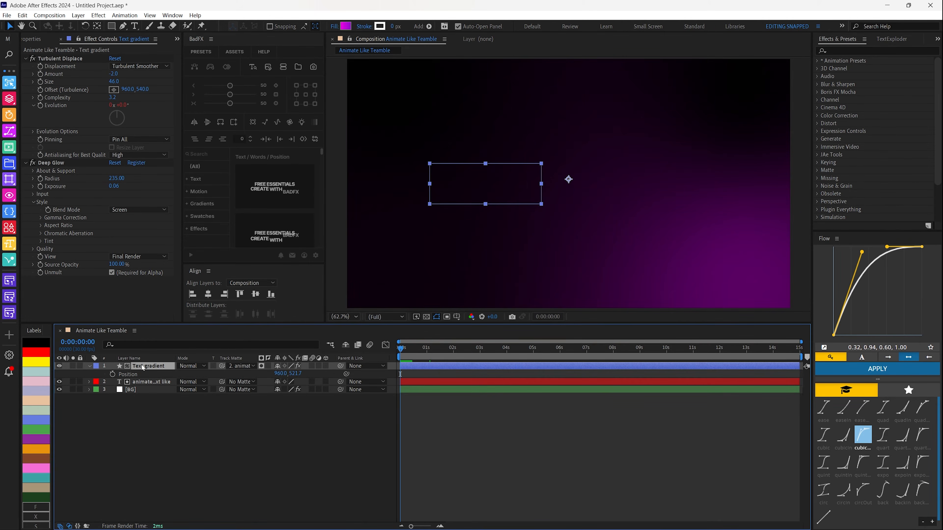
click(113, 374)
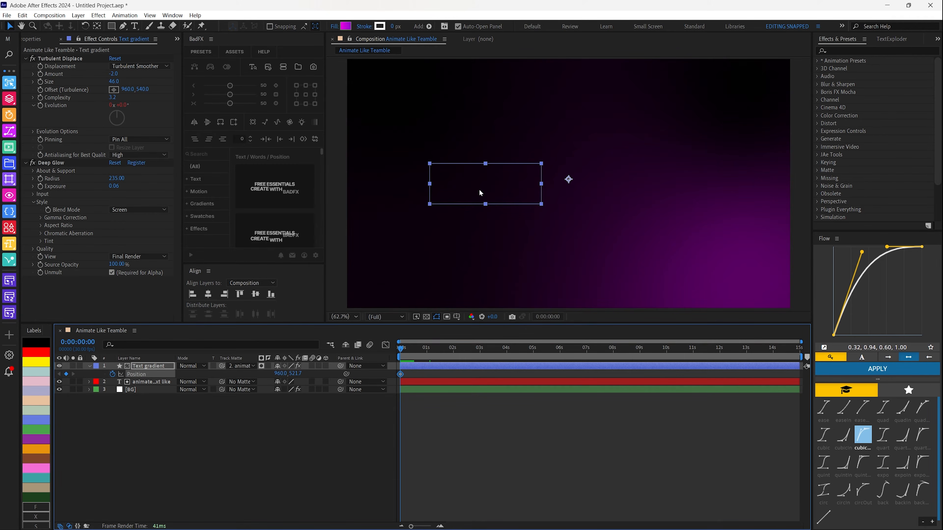
key(shift+Left)
key(shift+Left)
key(shift+Left)
key(shift+Left)
key(shift+Left)
key(shift+Left)
key(shift+Left)
key(shift+Left)
key(shift+Left)
key(shift+Left)
key(shift+Left)
key(shift+Left)
key(shift+Left)
key(shift+Left)
key(shift+Left)
key(shift+Left)
key(shift+Left)
key(shift+Left)
key(shift+Left)
key(shift+Left)
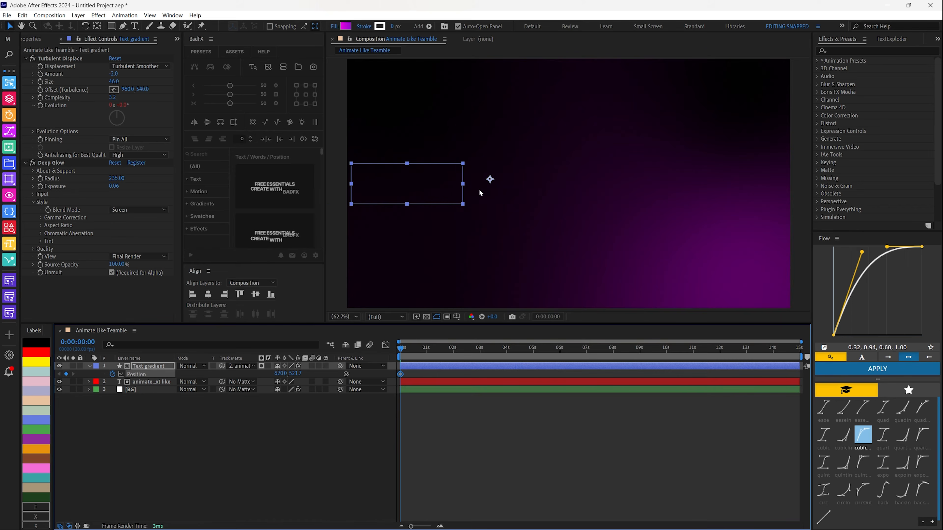
key(shift+Left)
key(shift+Left)
key(shift+Left)
key(shift+Left)
key(shift+Left)
key(shift+Left)
key(shift+Left)
key(shift+Left)
key(shift+Left)
key(shift+Left)
key(shift+Left)
key(shift+Left)
key(shift+Left)
key(shift+Left)
key(shift+Left)
key(shift+Left)
key(shift+Left)
key(shift+Left)
key(shift+Left)
key(shift+Left)
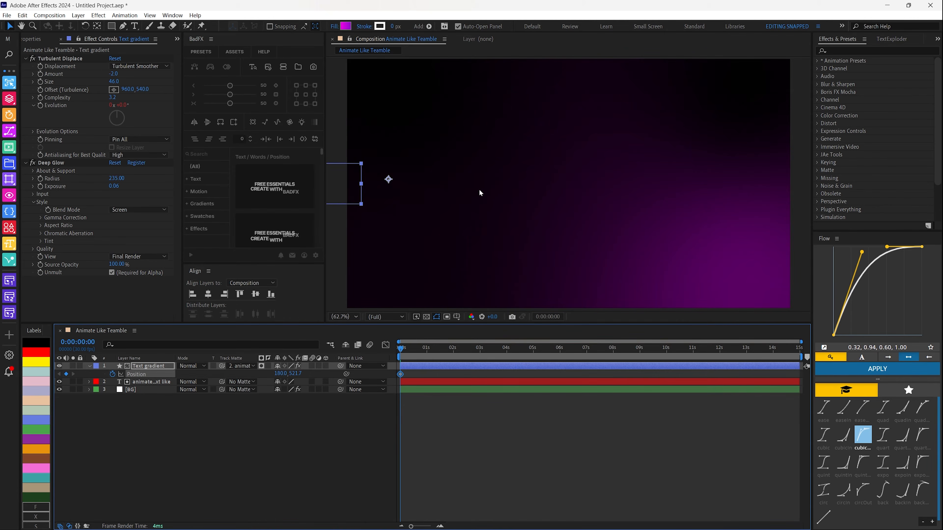
key(shift+Left)
key(shift+Left)
key(shift+Left)
key(shift+Left)
key(shift+Left)
key(shift+Left)
key(shift+Left)
key(shift+Left)
Add a Position keyframe at 0:00:01:15 that moves the gradient shape past the text's right end, to 2540, 521.7.
drag(408, 354, 441, 361)
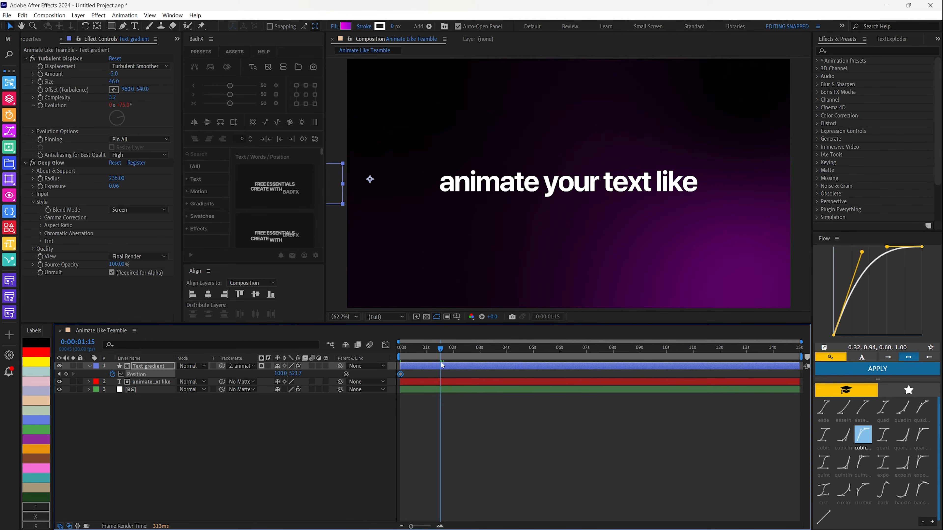
key(shift+Right)
key(shift+Right)
key(shift+Right)
key(shift+Right)
key(shift+Right)
key(shift+Right)
key(shift+Right)
key(shift+Right)
key(shift+Right)
key(shift+Right)
key(shift+Right)
key(shift+Right)
key(shift+Right)
key(shift+Right)
key(shift+Right)
key(shift+Right)
key(shift+Right)
key(shift+Right)
key(shift+Right)
key(shift+Right)
key(shift+Right)
key(shift+Right)
key(shift+Right)
key(shift+Right)
key(shift+Right)
key(shift+Right)
key(shift+Right)
key(shift+Right)
key(shift+Right)
key(shift+Right)
key(shift+Right)
key(shift+Right)
key(shift+Right)
key(shift+Right)
key(shift+Right)
key(shift+Right)
key(shift+Right)
key(shift+Right)
key(shift+Right)
key(shift+Right)
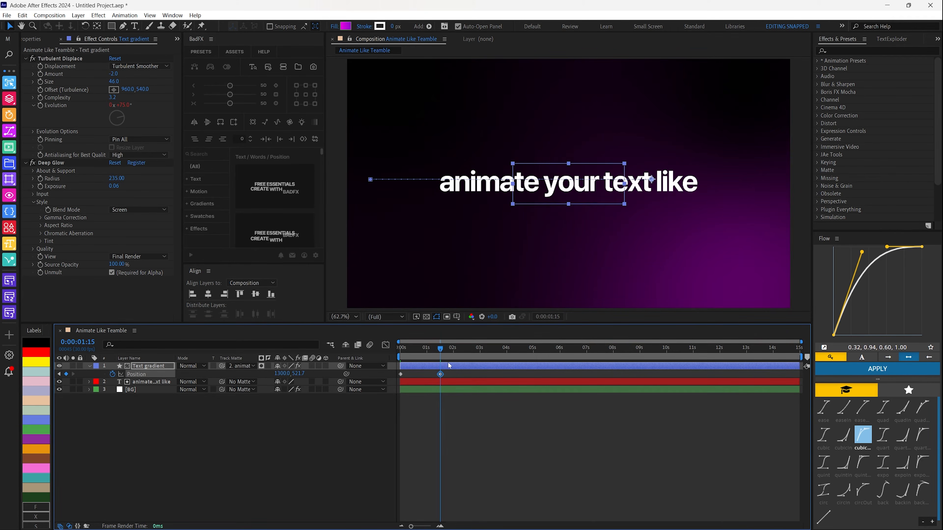
key(shift+Right)
key(shift+Right)
key(shift+Right)
key(shift+Right)
key(shift+Right)
key(shift+Right)
key(shift+Right)
key(shift+Right)
key(shift+Right)
key(shift+Right)
key(shift+Right)
key(shift+Right)
key(shift+Right)
key(shift+Right)
key(shift+Right)
key(shift+Right)
key(shift+Right)
key(shift+Right)
key(shift+Right)
key(shift+Right)
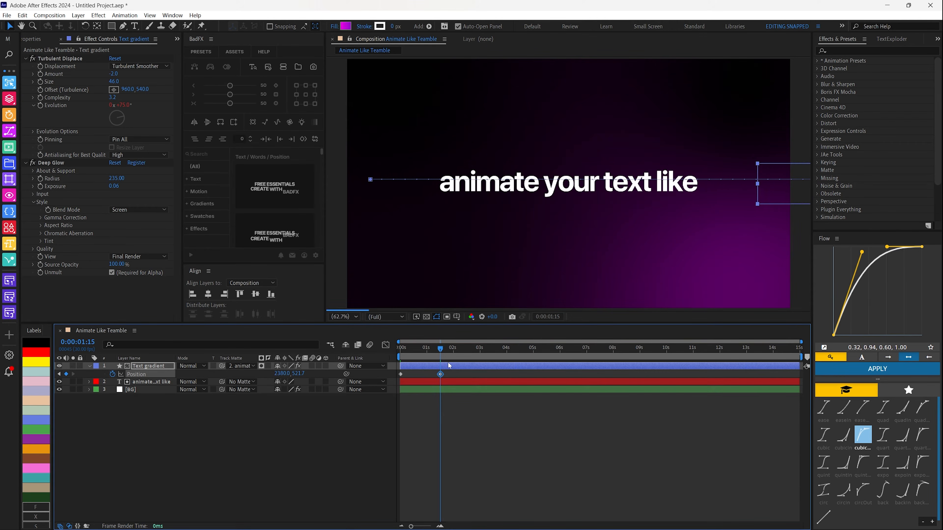
click(448, 364)
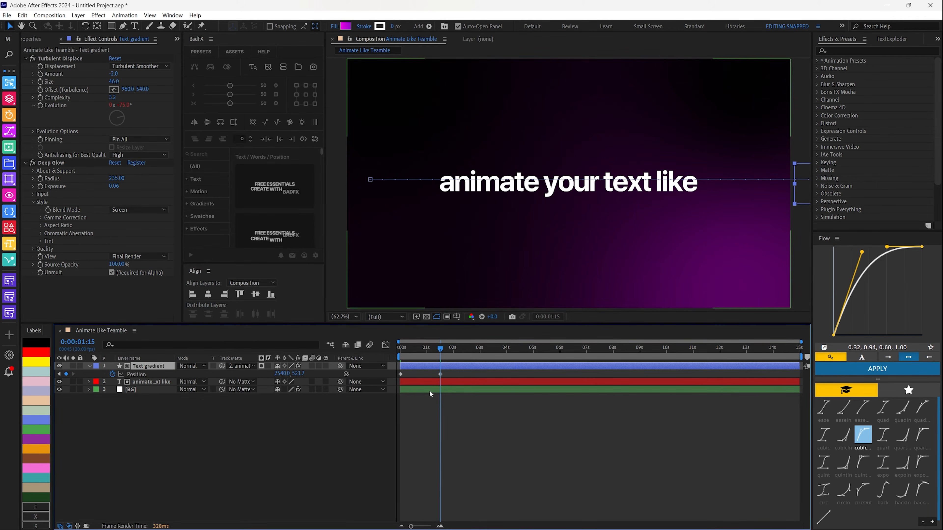
Easy-ease both Position keyframes, reshape their curve in the Graph Editor and preview the sweep.
drag(445, 372, 381, 381)
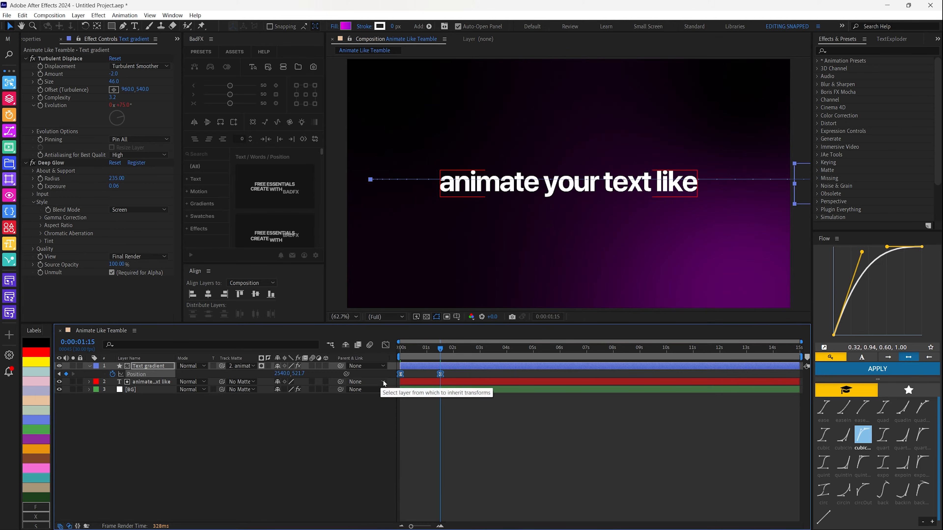
click(385, 345)
drag(471, 481, 414, 498)
key(shift+F3)
key(space)
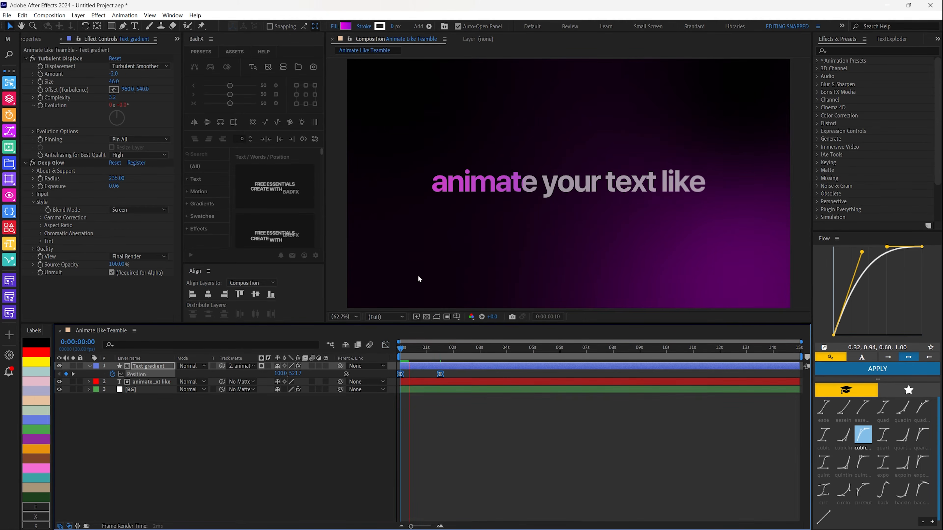
Center the Text gradient layer's anchor point on its shape and set the layer's Rotation to -20°.
drag(418, 351, 411, 352)
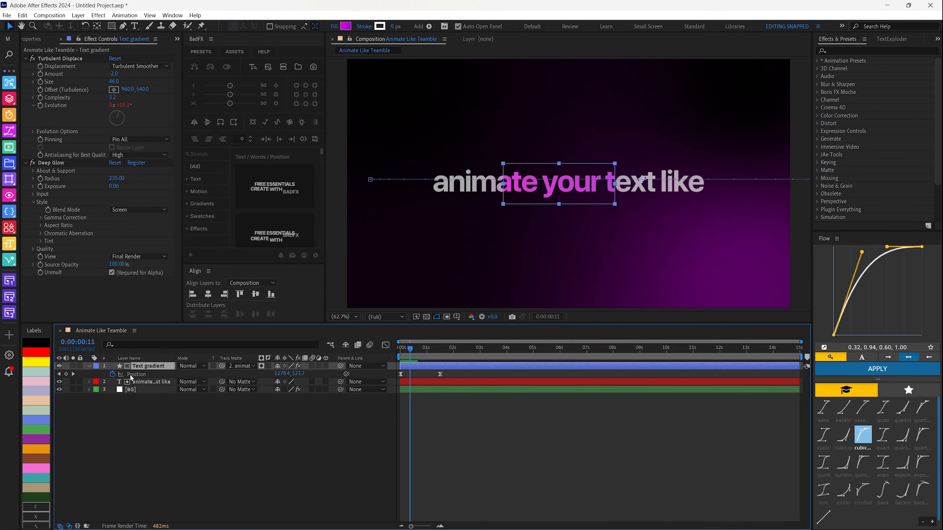
key(r)
drag(290, 378, 284, 376)
key(ctrl+z)
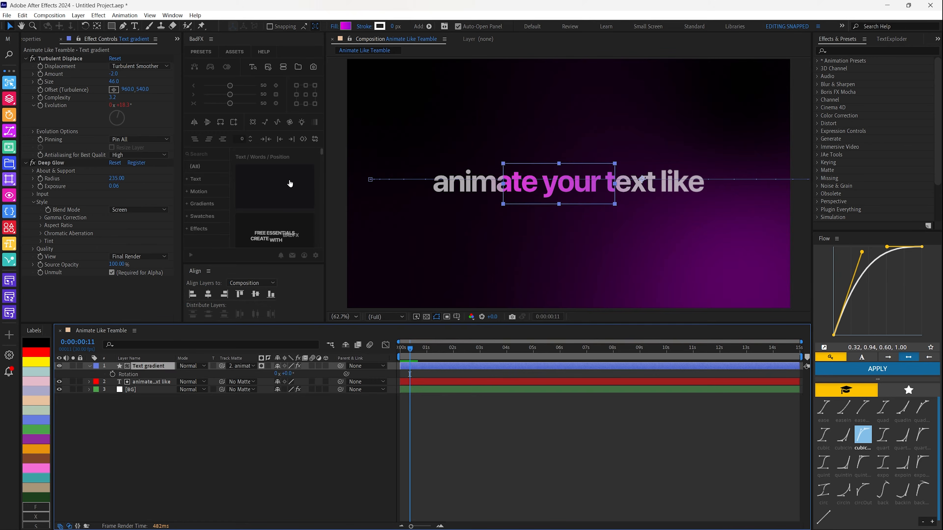
click(305, 95)
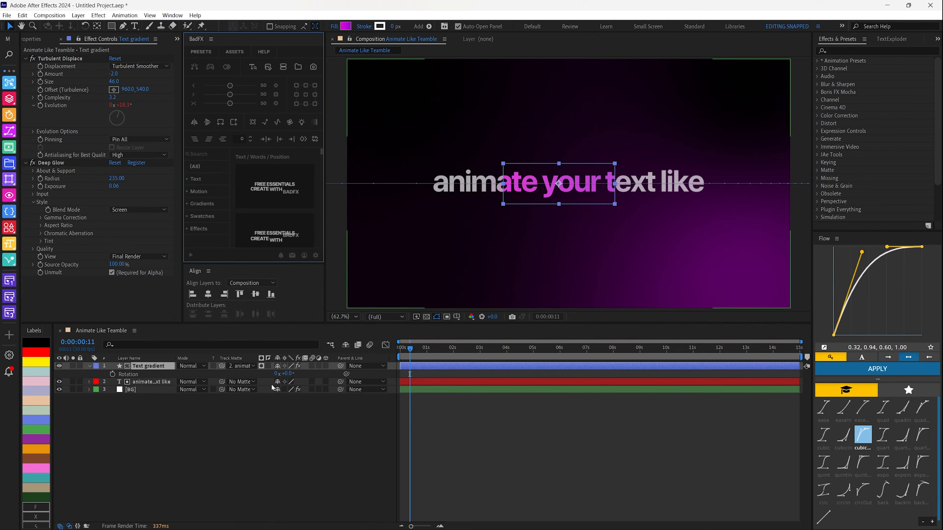
drag(287, 374, 278, 374)
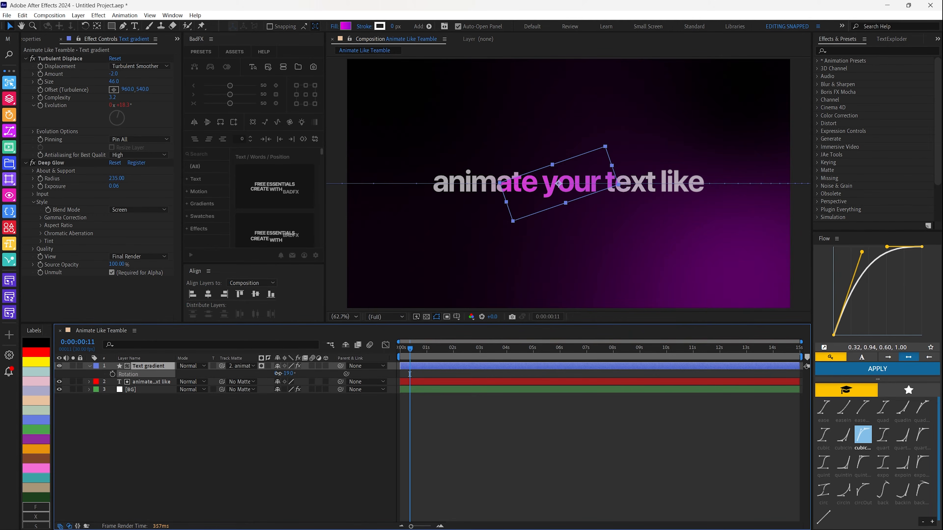
click(289, 374)
Apply Fast Box Blur to the Text gradient layer with Blur Radius 50 and 2 Iterations, and preview the animation.
click(143, 367)
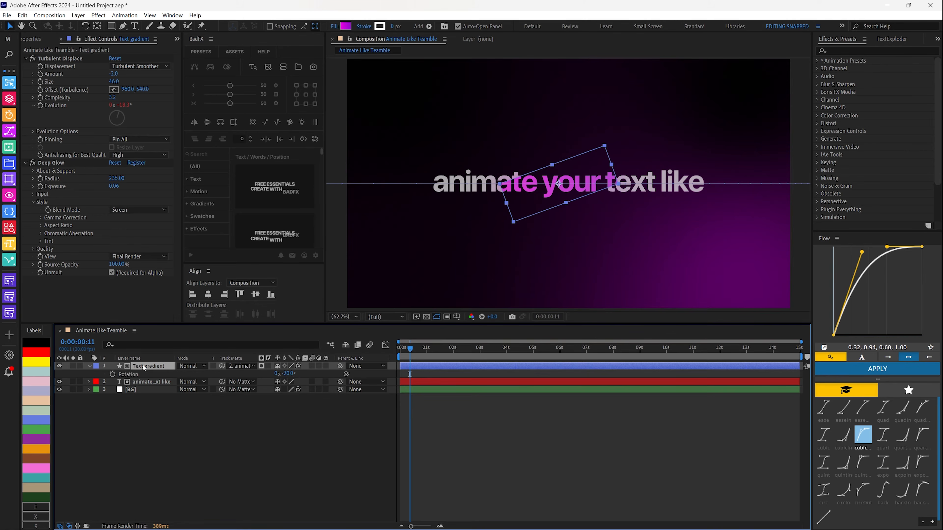
key(p)
key(p)
key(ctrl+space)
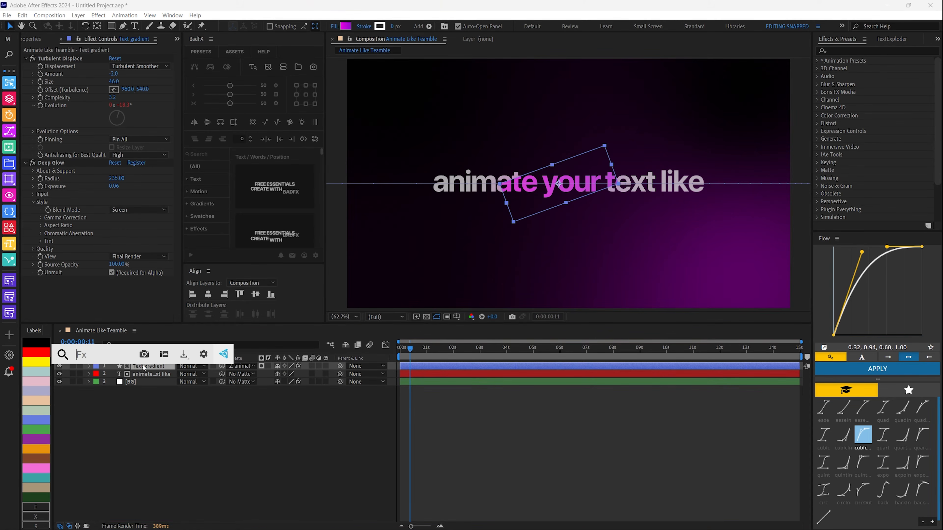
text(fast)
key(Return)
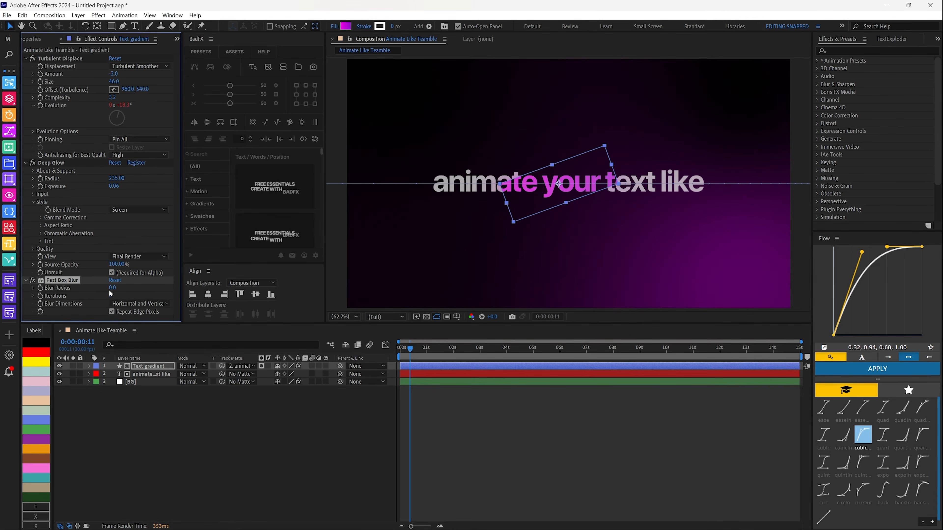
click(112, 289)
key(Return)
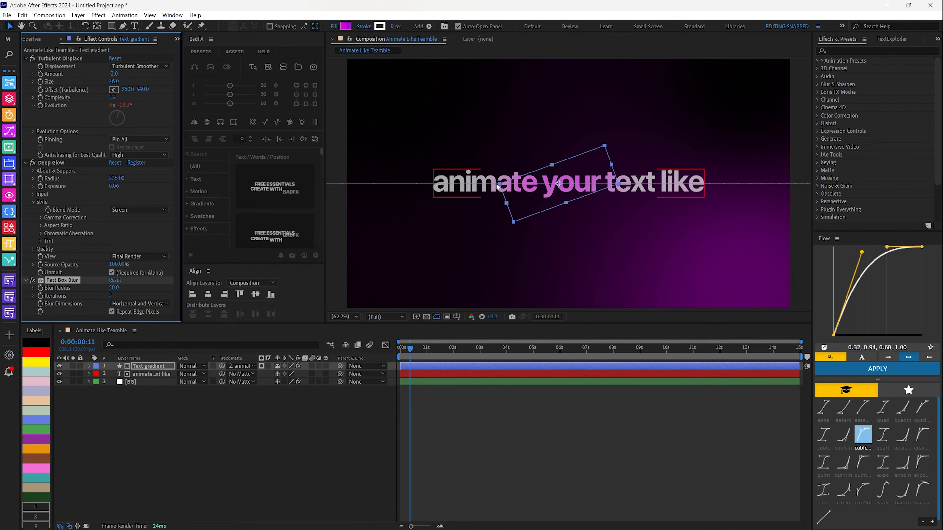
click(111, 296)
text(2)
key(Return)
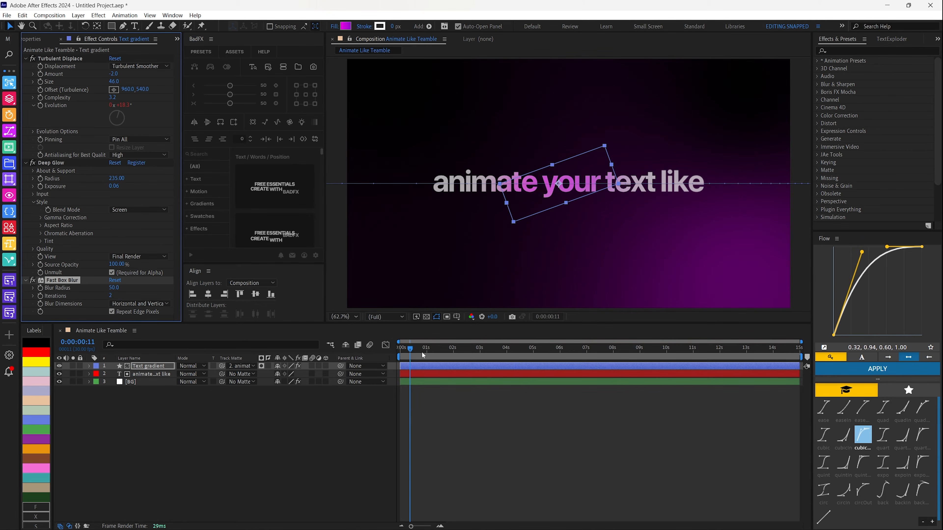
drag(422, 355, 23, 371)
key(space)
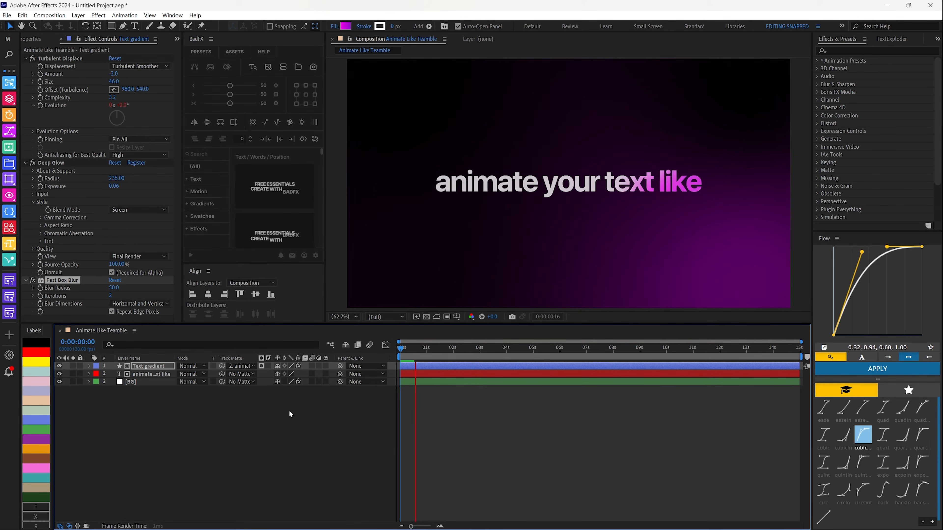
Move the Text gradient layer's last Position keyframe out to about 2.4 seconds and preview the slower sweep.
key(u)
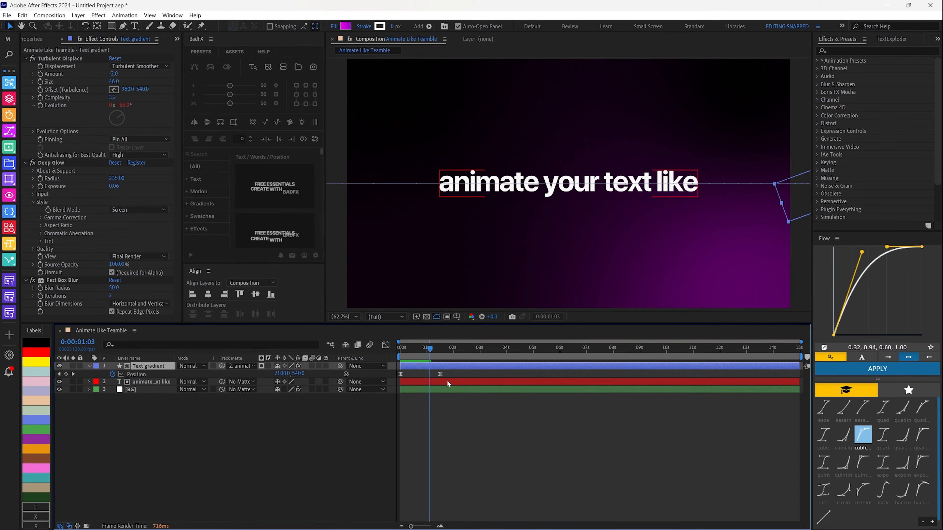
click(454, 374)
drag(453, 377, 463, 377)
key(space)
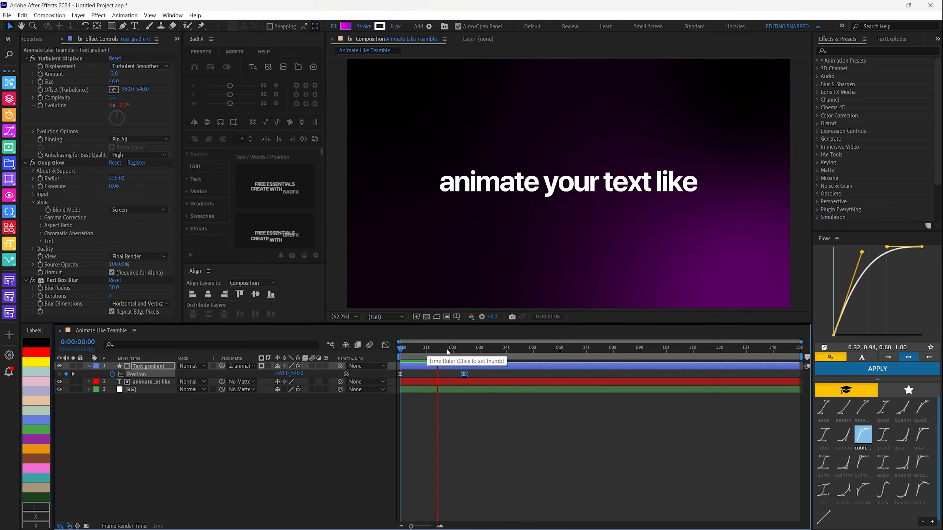
Add Offset, Scale and Opacity keyframes at 0:00:02:14 on the "animate your text like" layer, holding the current values.
click(426, 353)
drag(427, 354, 464, 354)
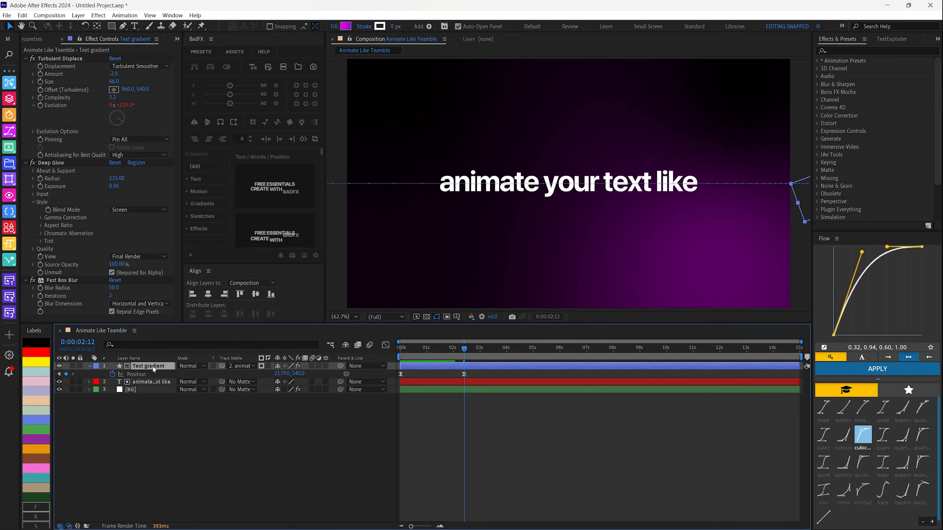
key(u)
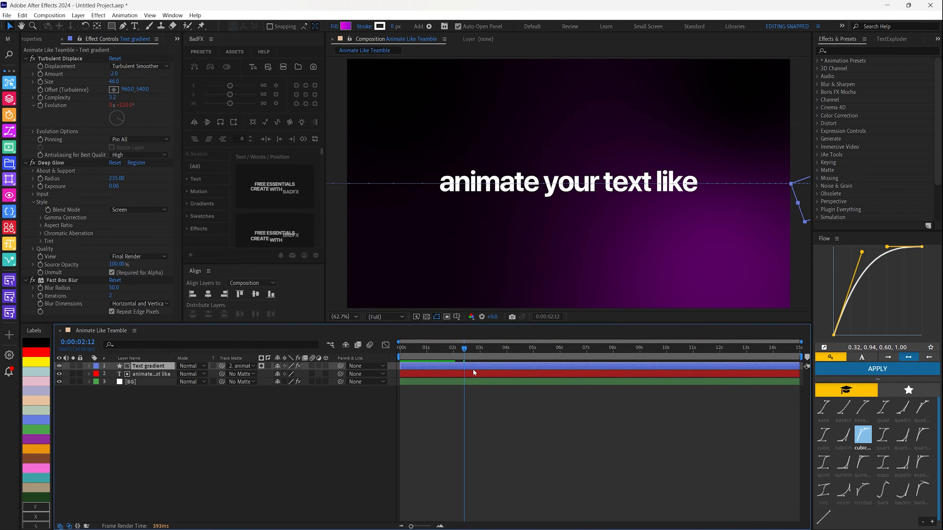
click(144, 375)
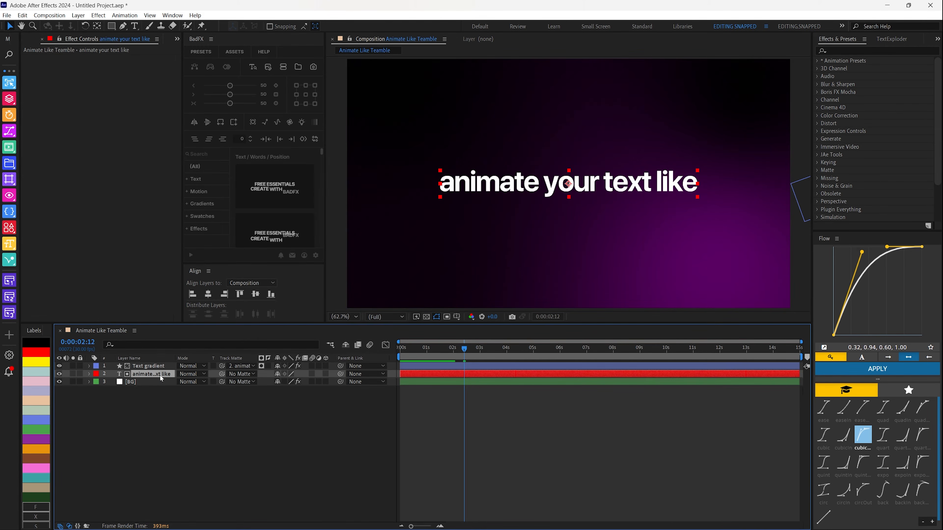
key(u)
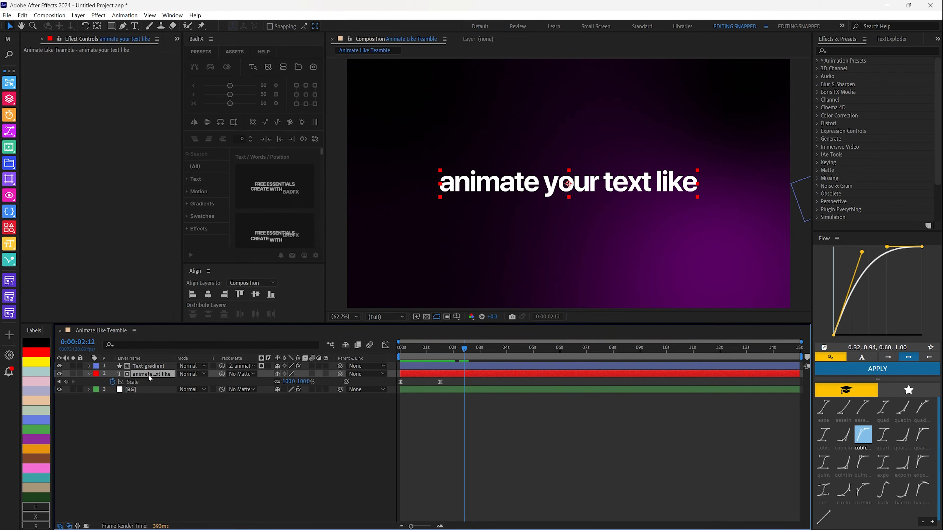
key(u)
key(u)
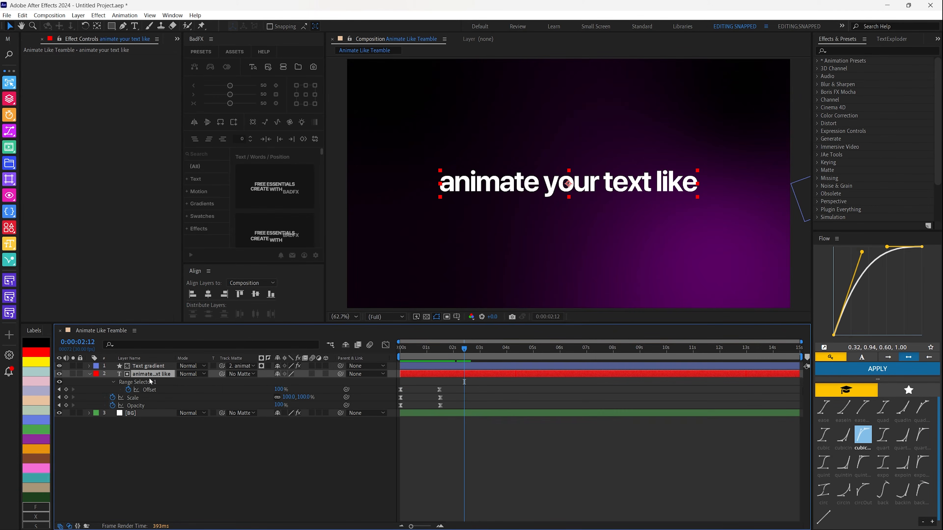
click(467, 358)
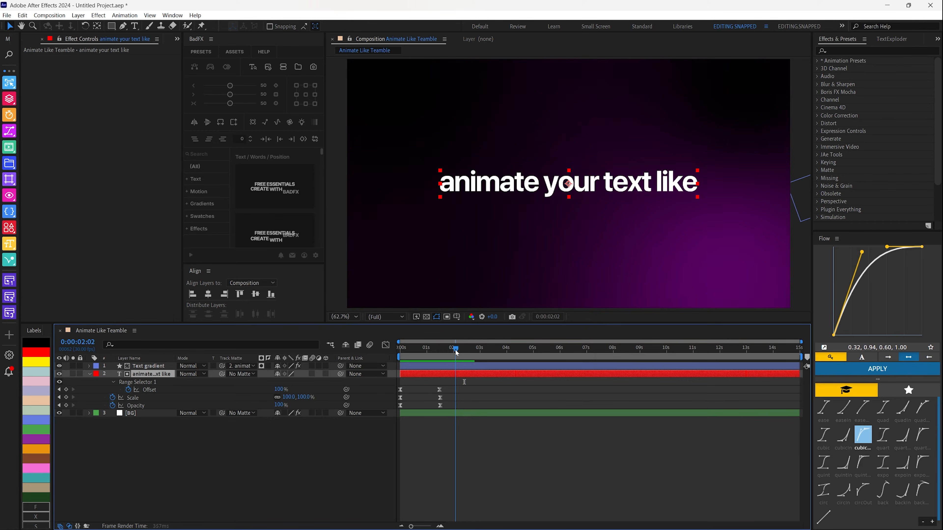
click(66, 390)
click(67, 397)
click(67, 405)
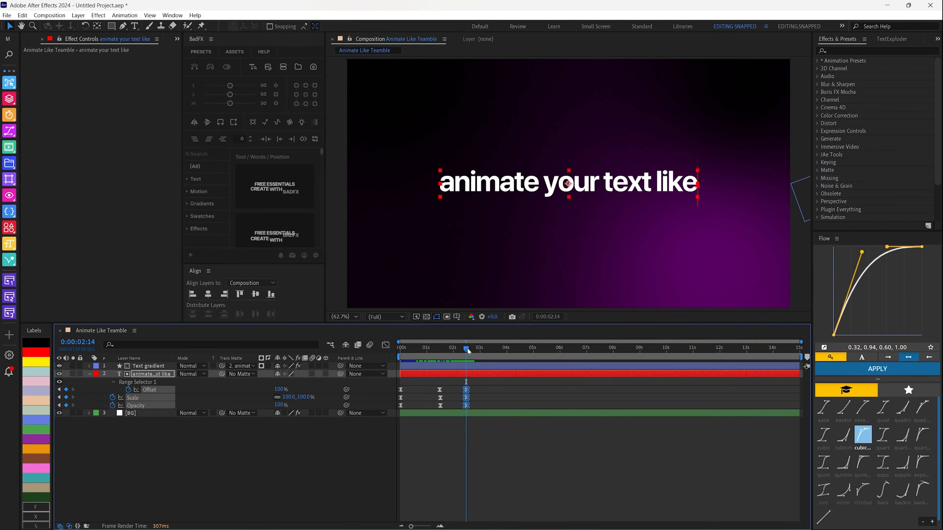
At 0:00:03:16, set the text layer's Scale to 90%, Opacity to 0% and Range Selector Offset to 0%.
drag(469, 352, 497, 358)
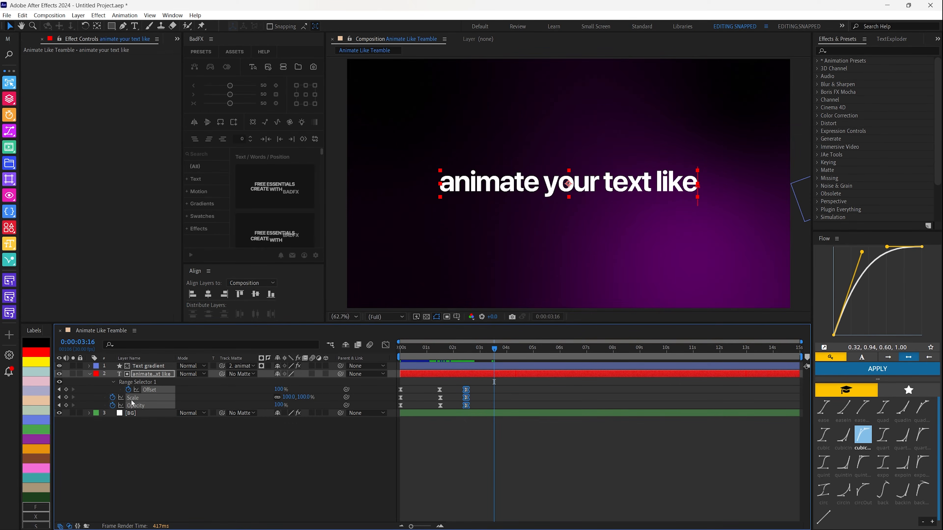
click(289, 398)
text(90)
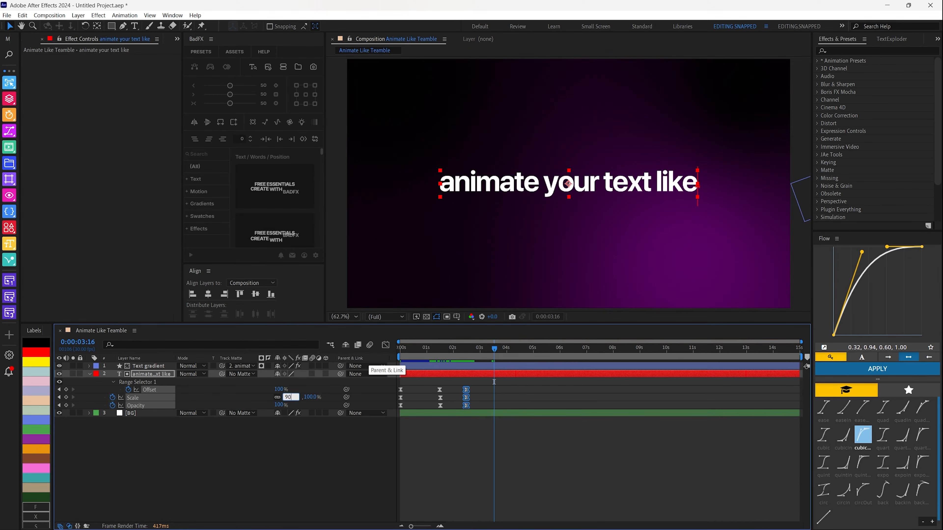
key(Return)
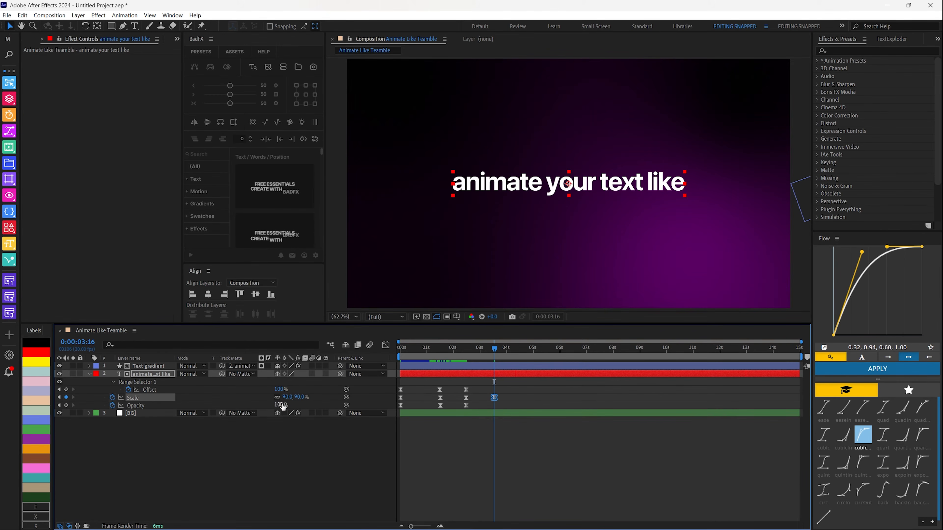
drag(283, 407, 120, 403)
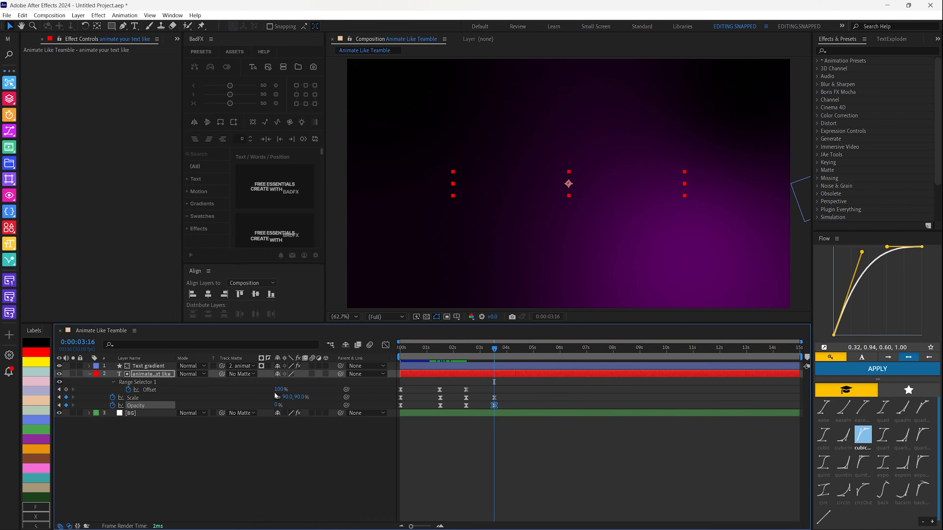
click(280, 389)
text(0)
key(Return)
Check the curves of the text layer's exit keyframes in the Graph Editor and review the fade-out in the composition.
drag(510, 383, 459, 415)
click(386, 345)
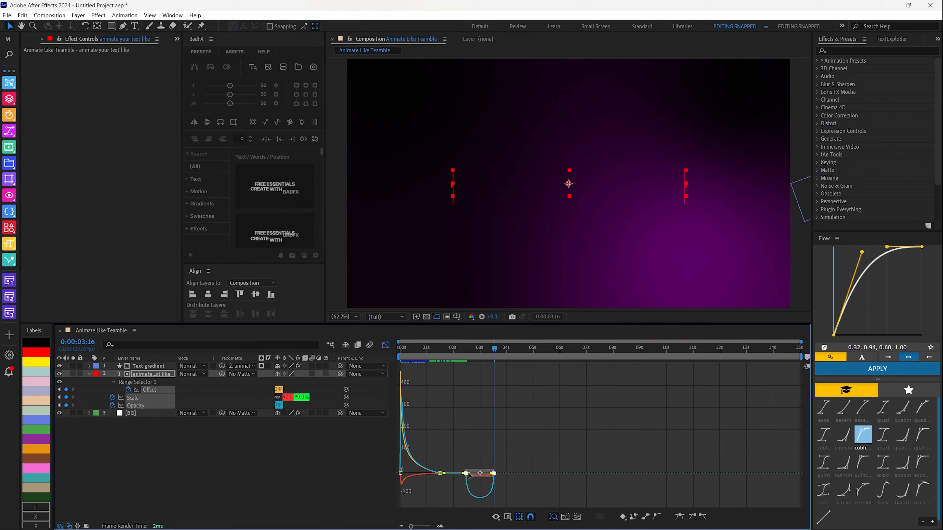
key(shift+F3)
click(467, 351)
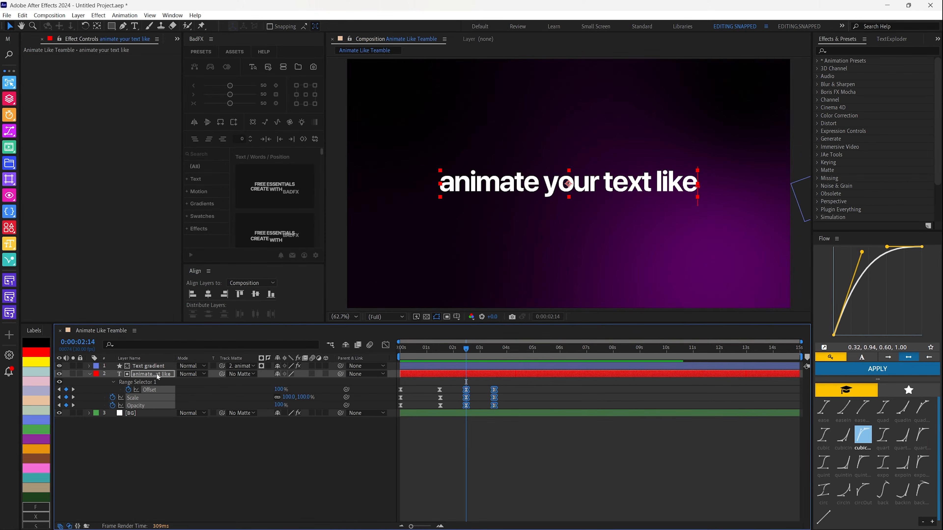
Trim the end of the Text gradient layer to its last Position keyframe at 0:00:02:12.
click(145, 367)
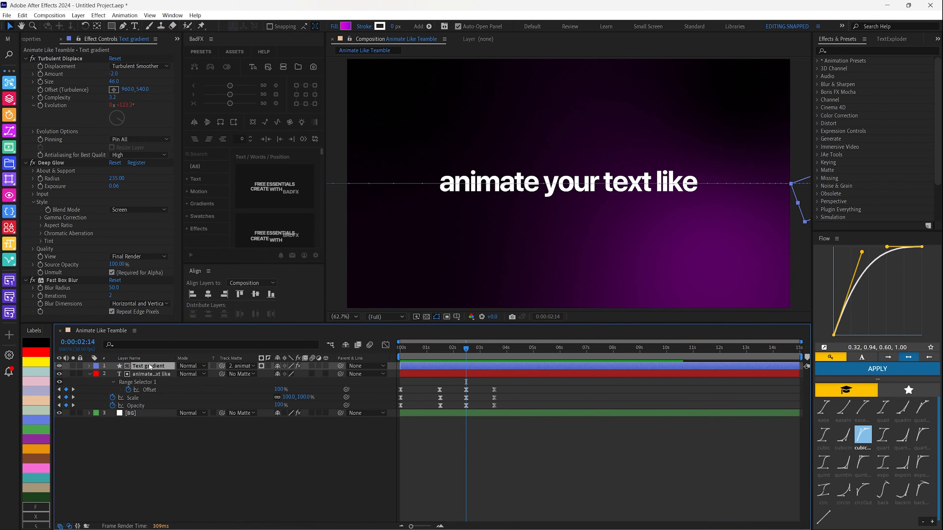
key(p)
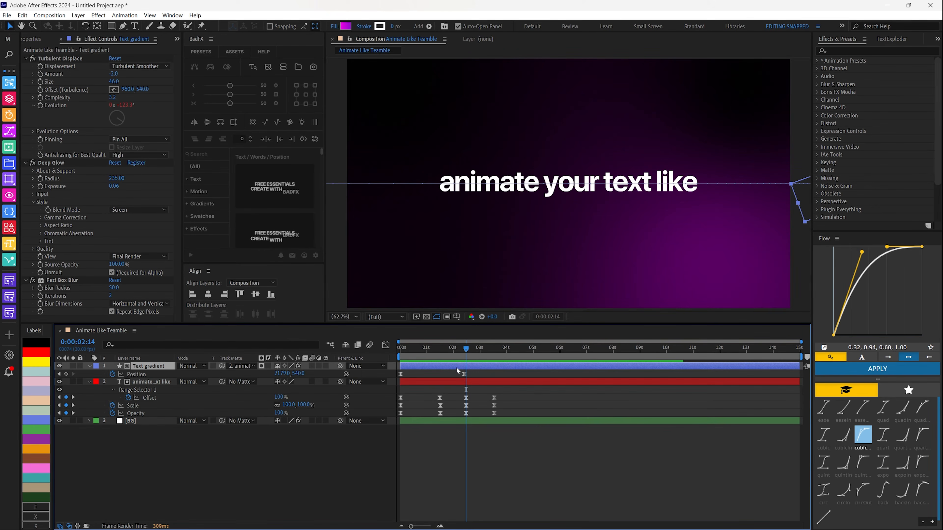
click(465, 350)
key(alt+bracketright)
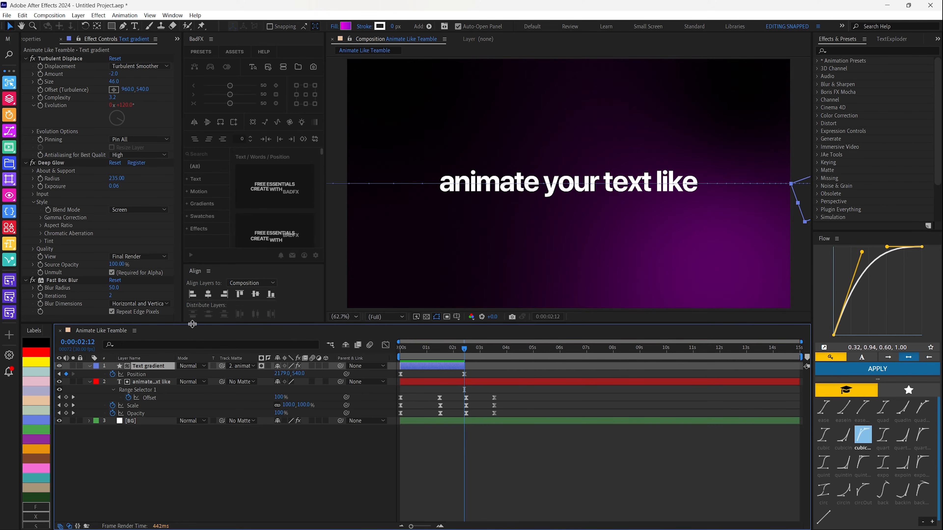
Duplicate the Text gradient layer and shift the copy so it starts where the original ends, checking its sweep.
key(ctrl+d)
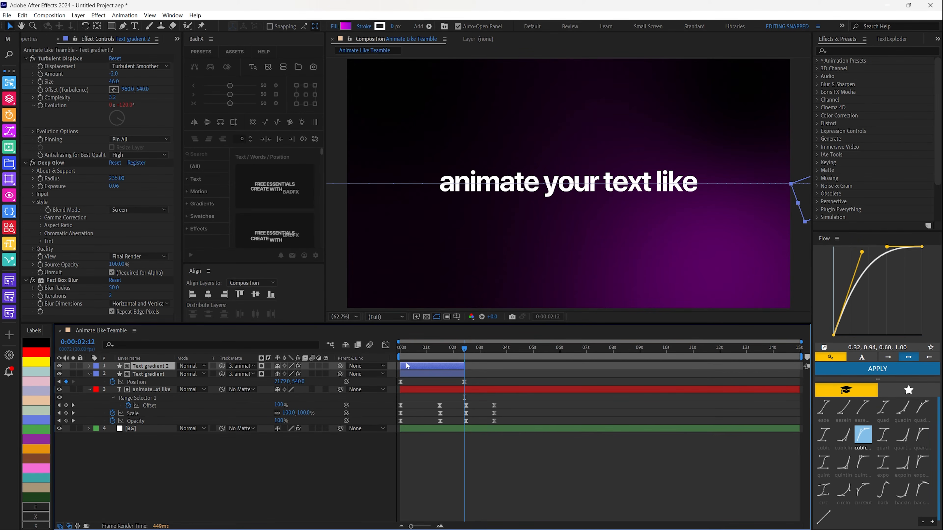
drag(408, 367, 478, 350)
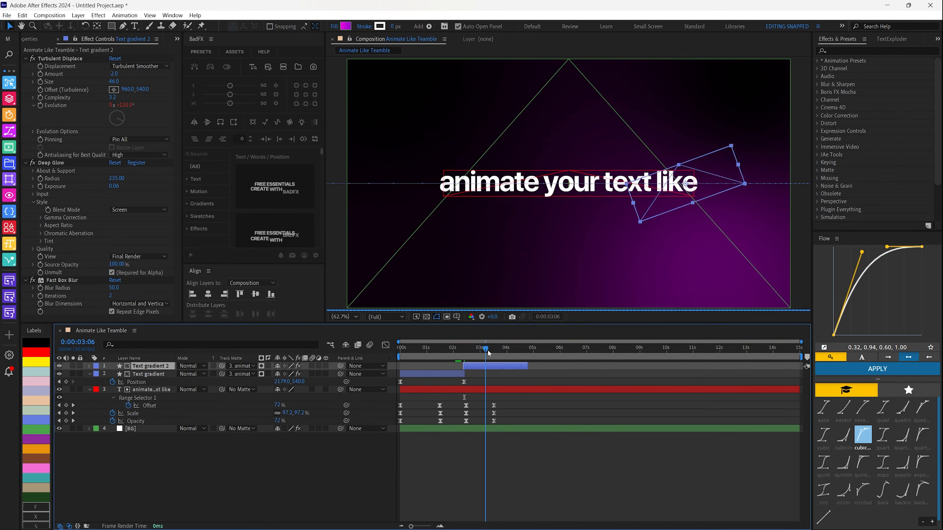
drag(224, 369, 146, 390)
drag(477, 350, 477, 350)
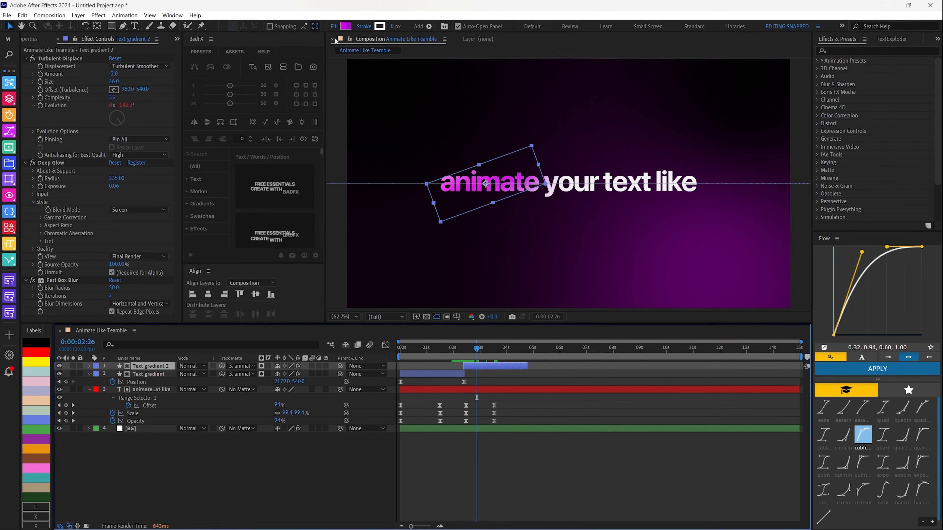
Change the Text gradient 2 fill to a near-black gradient, with the first color stop at 070707, and preview the animation.
click(346, 27)
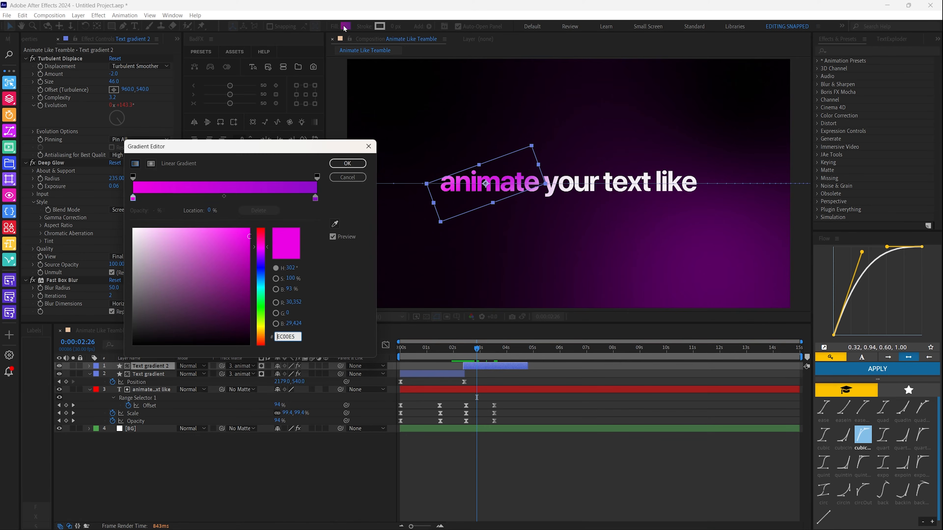
click(134, 200)
drag(163, 321, 132, 341)
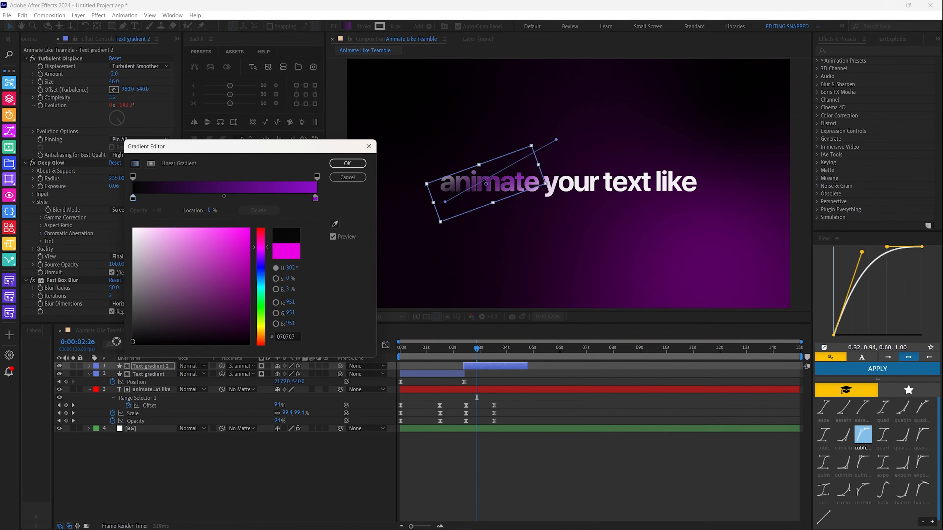
click(316, 199)
click(335, 165)
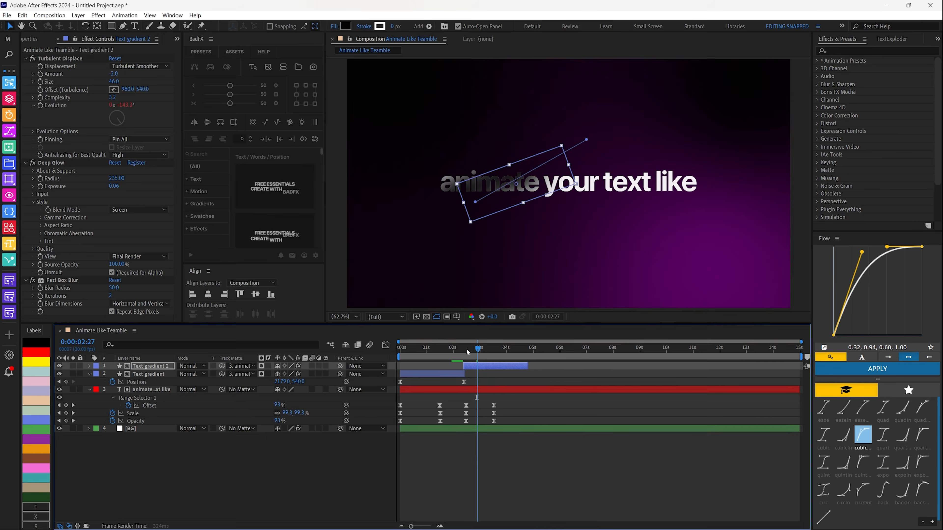
key(j)
key(space)
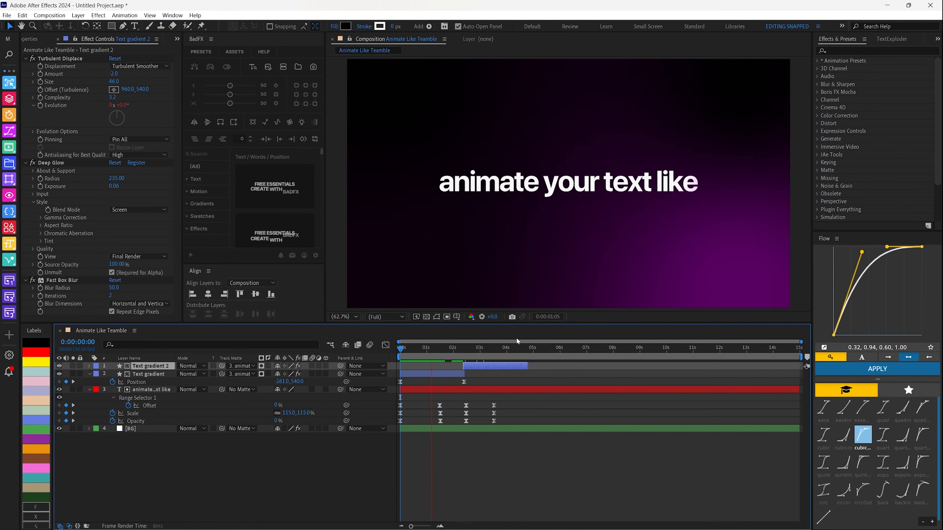
Extend the Text gradient 2 layer to about 7 seconds, move its last Position keyframe near the new end, and preview the slower sweep.
drag(475, 349, 485, 352)
key(p)
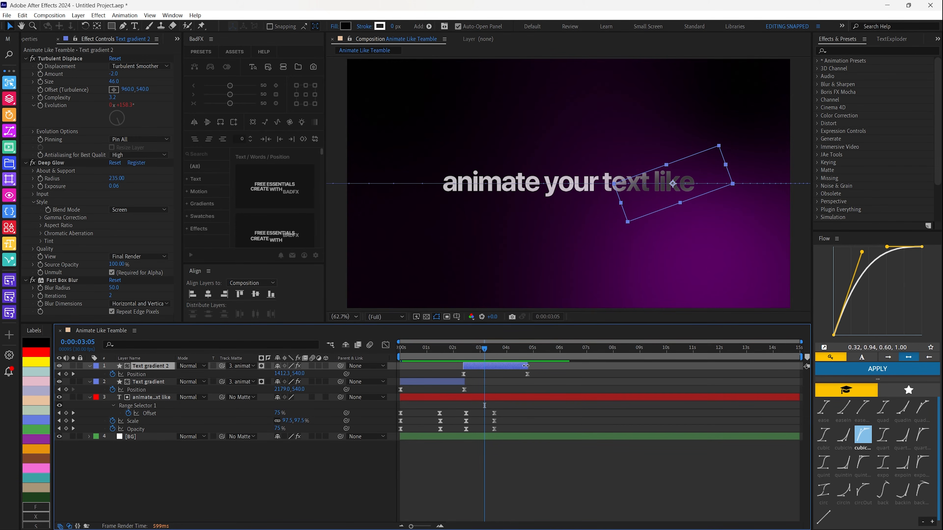
drag(526, 366, 587, 366)
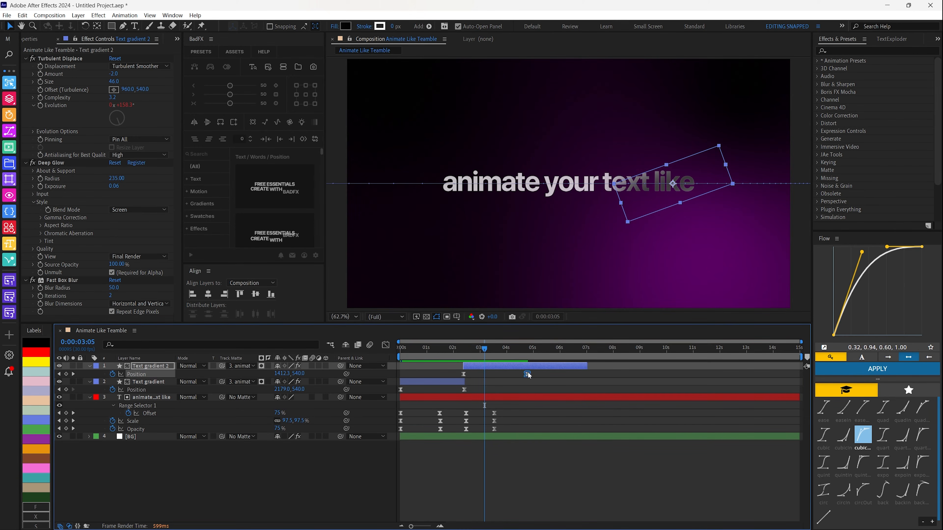
drag(527, 374, 582, 376)
click(477, 348)
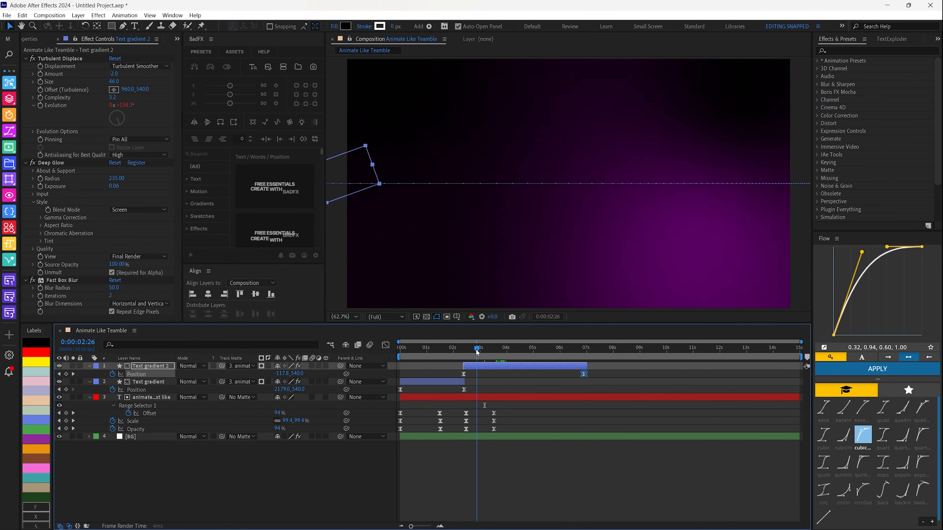
key(space)
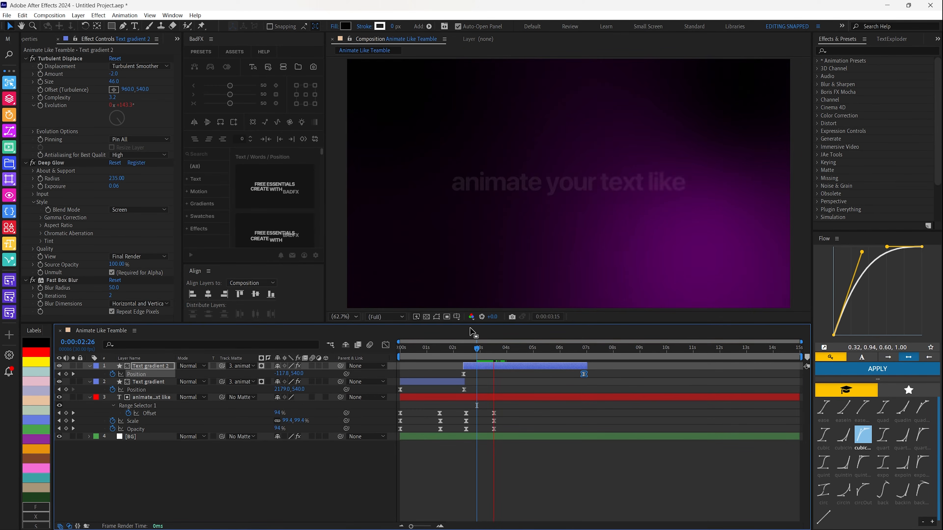
key(space)
key(Home)
key(space)
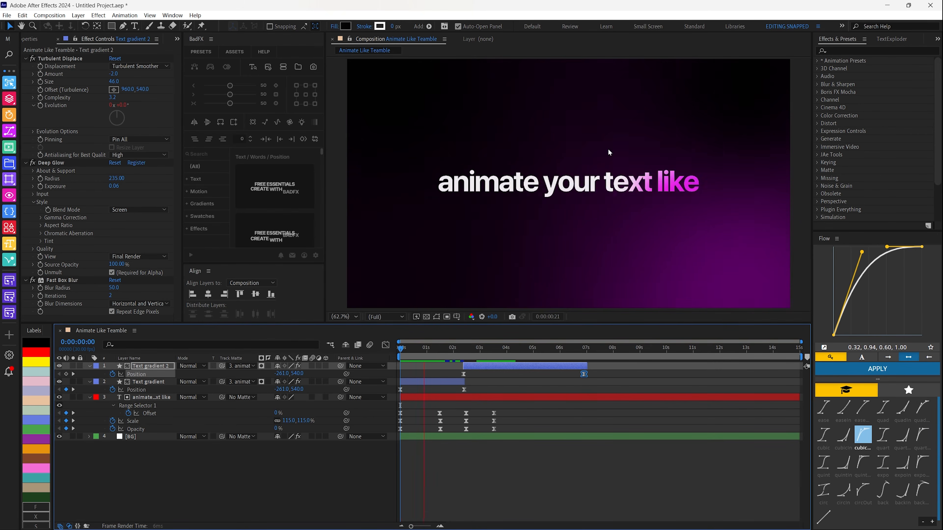
drag(494, 356, 515, 355)
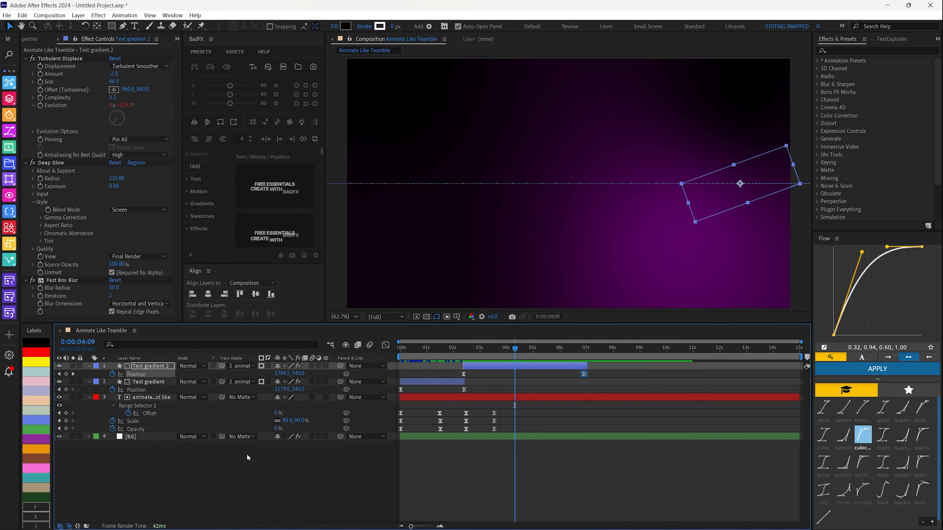
Add a new text layer reading "teamble" at 0:00:06:23 and select all of its text.
click(475, 412)
click(432, 353)
drag(432, 353, 581, 377)
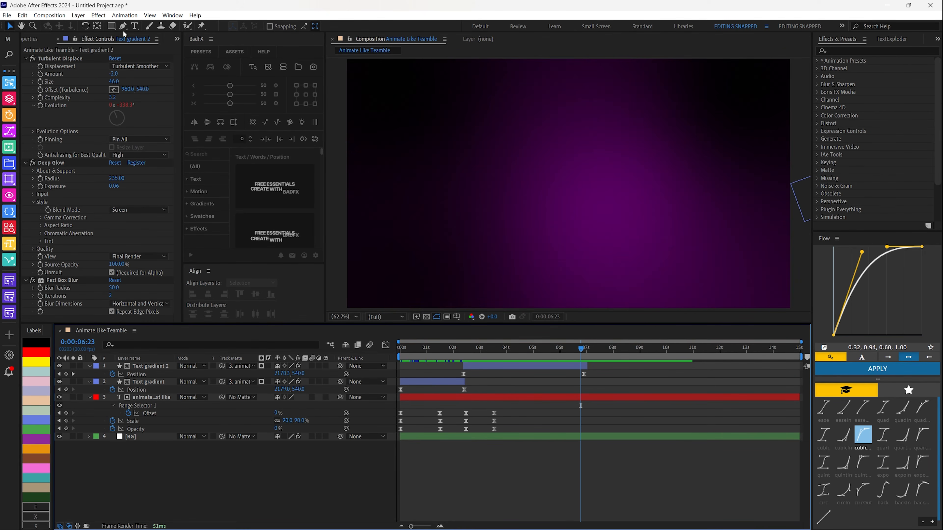
click(134, 25)
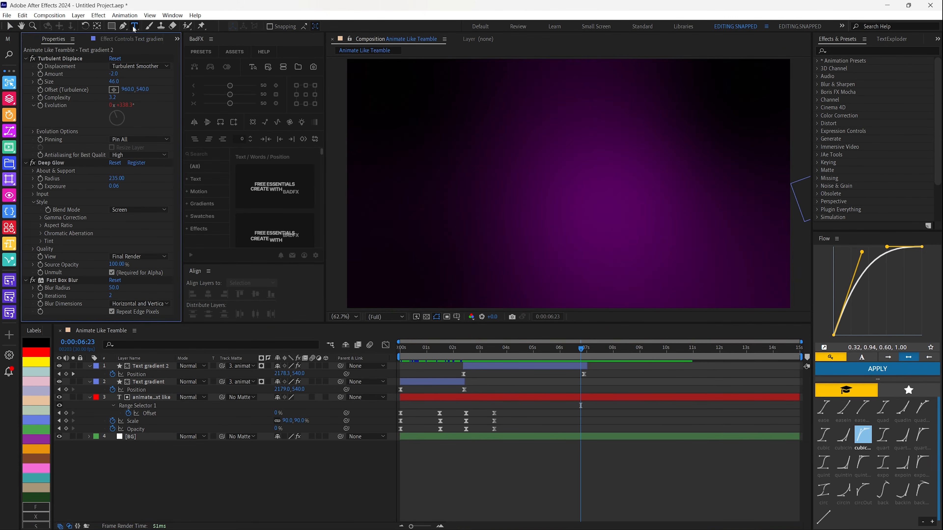
click(629, 188)
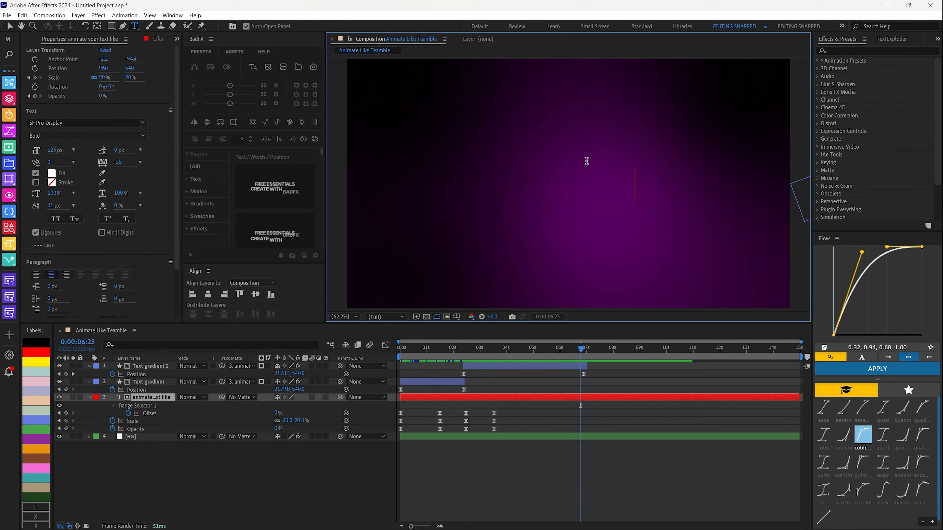
click(636, 259)
text(teamble)
key(ctrl+a)
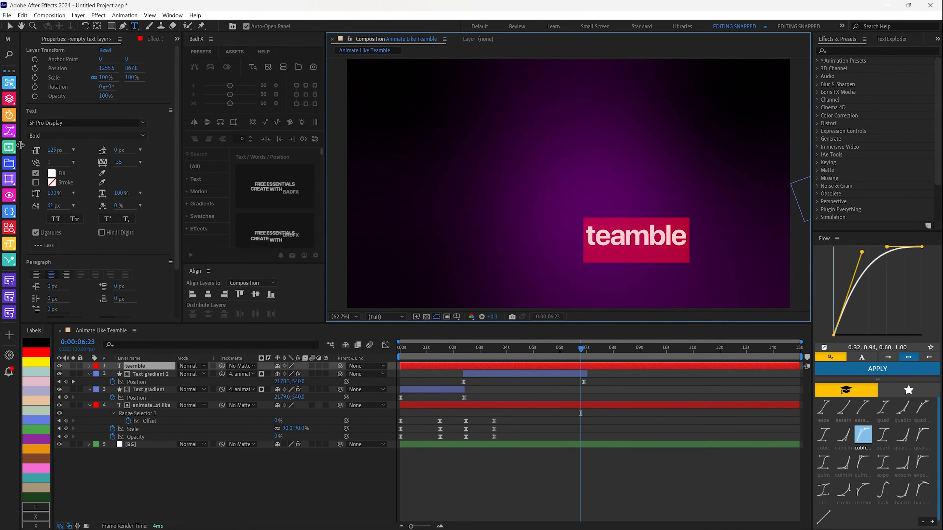
Keep the teamble text in Bold and set its font size to 200 px.
click(31, 136)
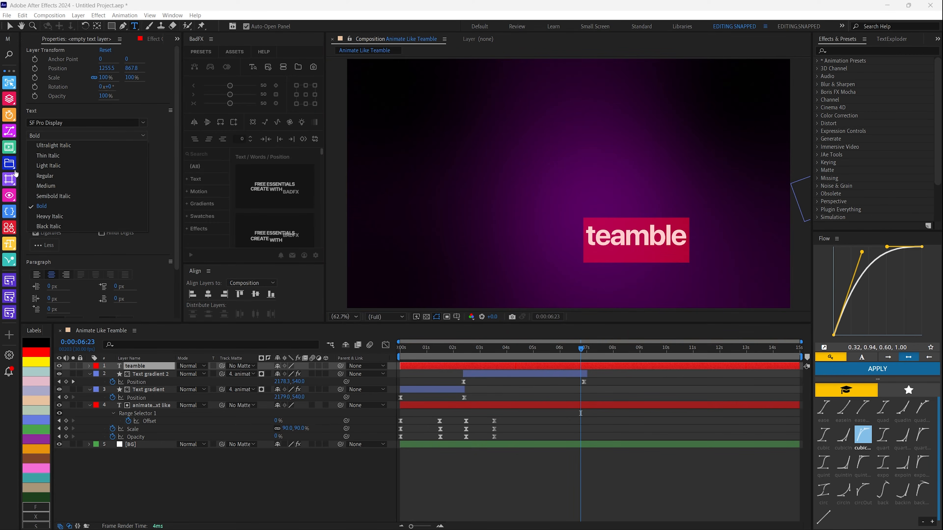
click(46, 206)
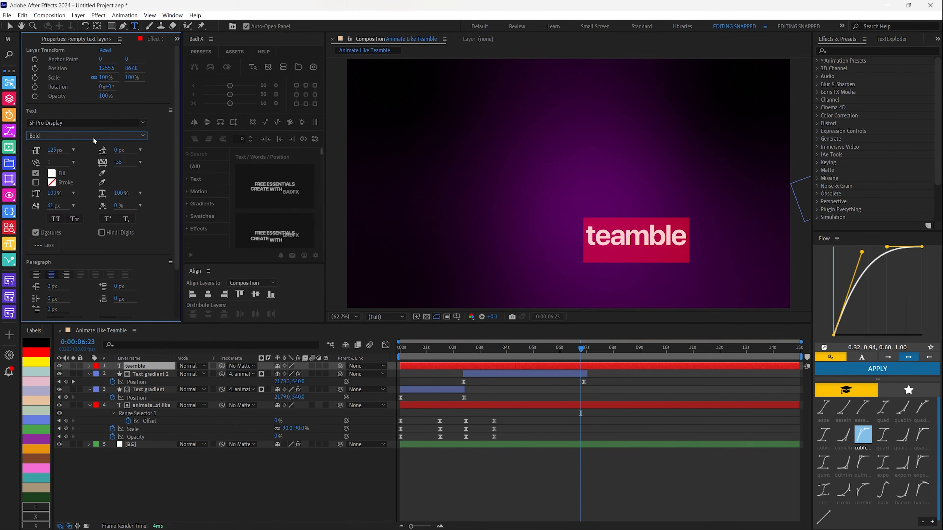
drag(54, 156, 87, 153)
click(55, 151)
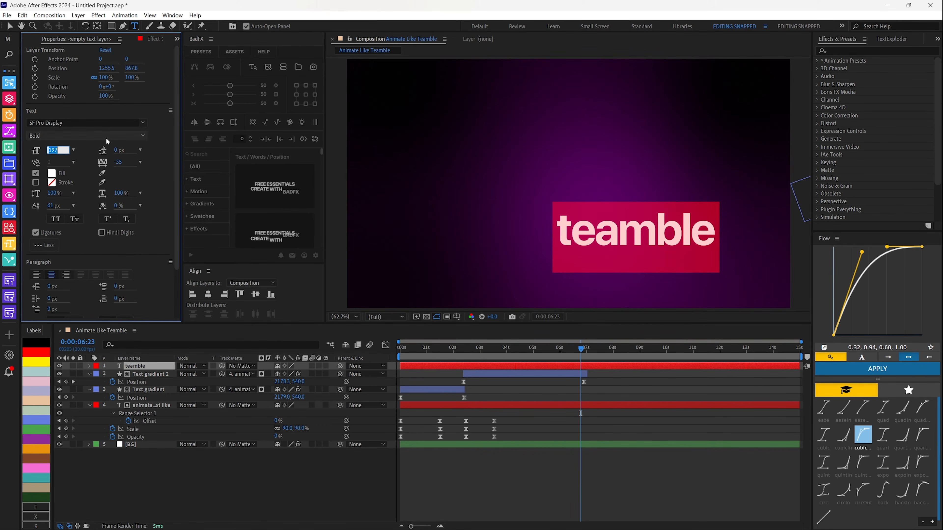
text(200)
key(Return)
Center the teamble text in the composition horizontally and vertically, and center its anchor point on the text.
click(209, 295)
click(255, 296)
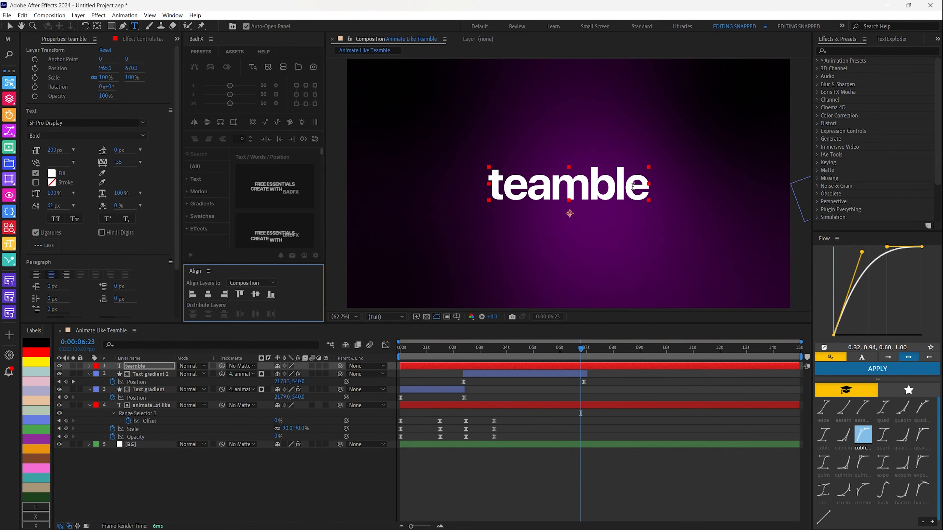
click(306, 95)
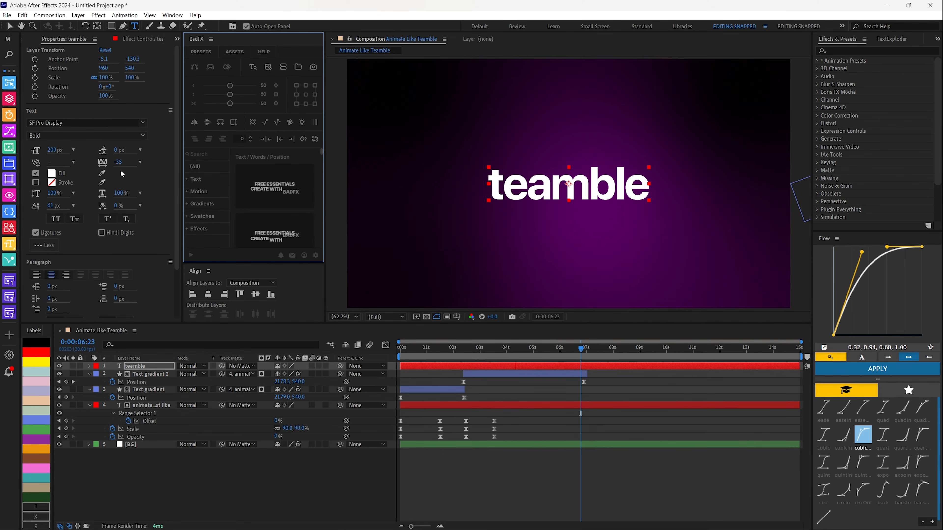
Start the teamble layer at 0:00:03:16 and copy the first text layer's Offset, Scale and Opacity animation onto it, previewing the result.
drag(428, 367, 494, 350)
drag(598, 366, 510, 366)
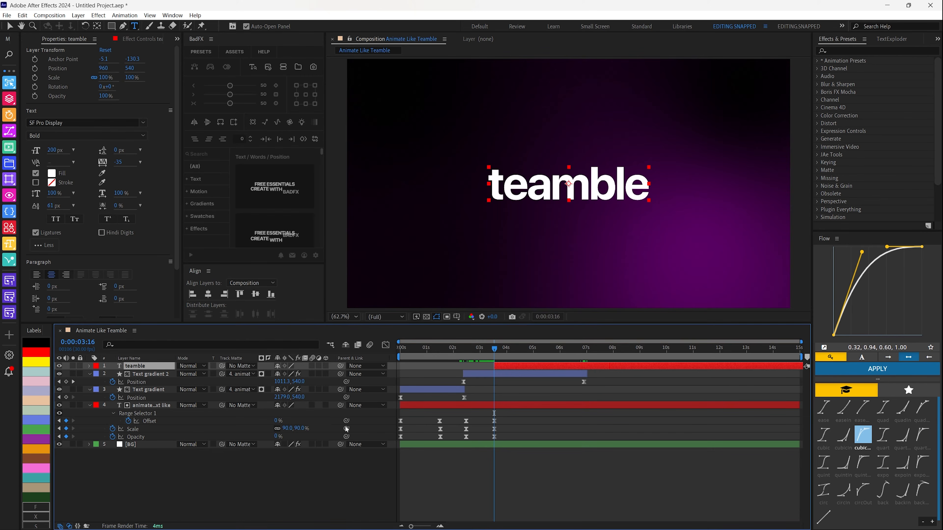
drag(516, 414, 382, 444)
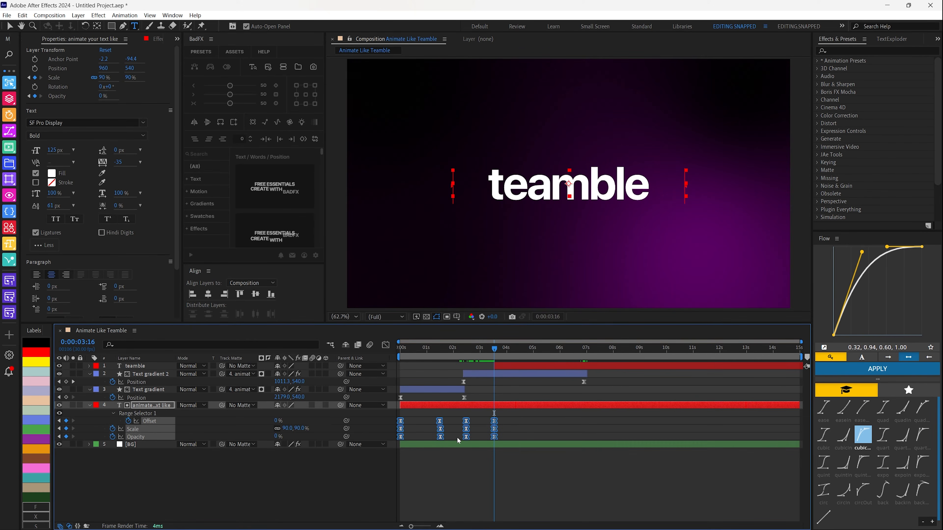
click(511, 365)
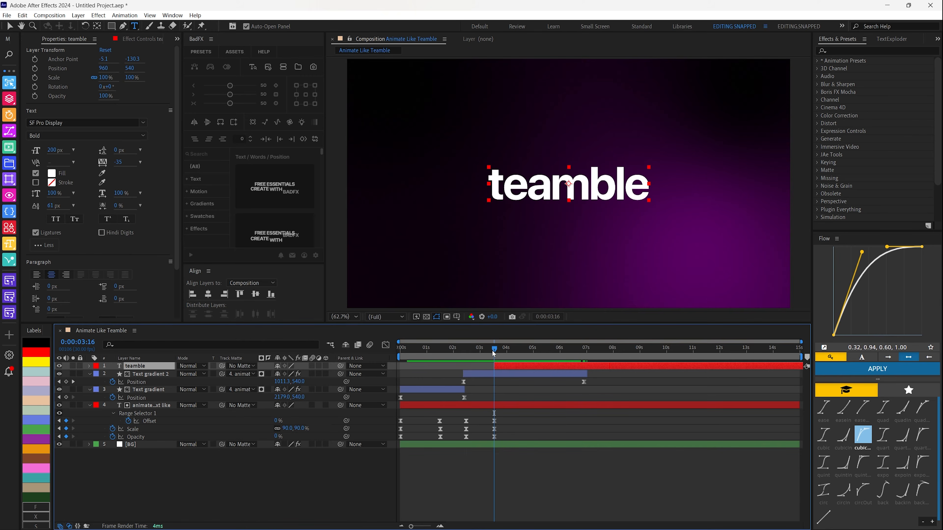
drag(494, 353, 490, 356)
key(space)
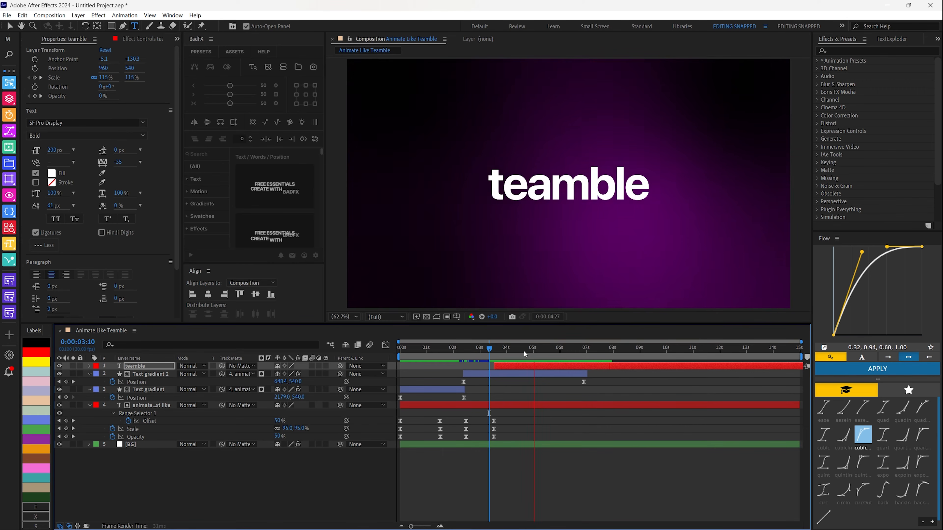
key(space)
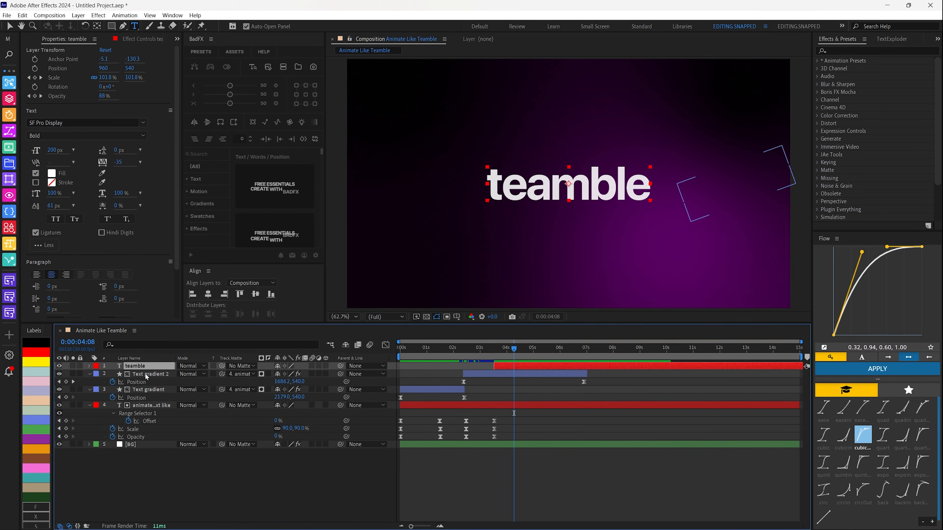
Duplicate the Text gradient layer, place the copy above teamble, and shift it to start with the teamble layer.
click(145, 391)
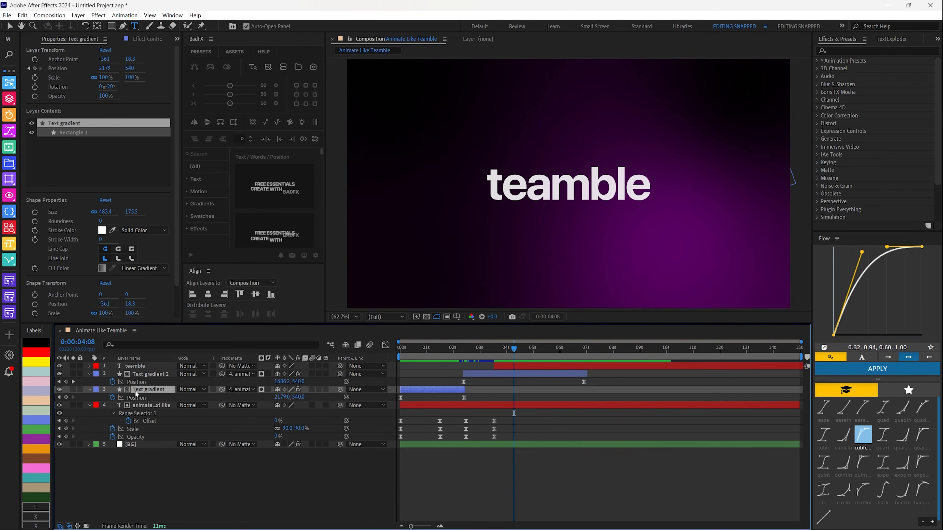
key(ctrl+d)
drag(144, 369, 141, 369)
drag(443, 368, 538, 371)
key(u)
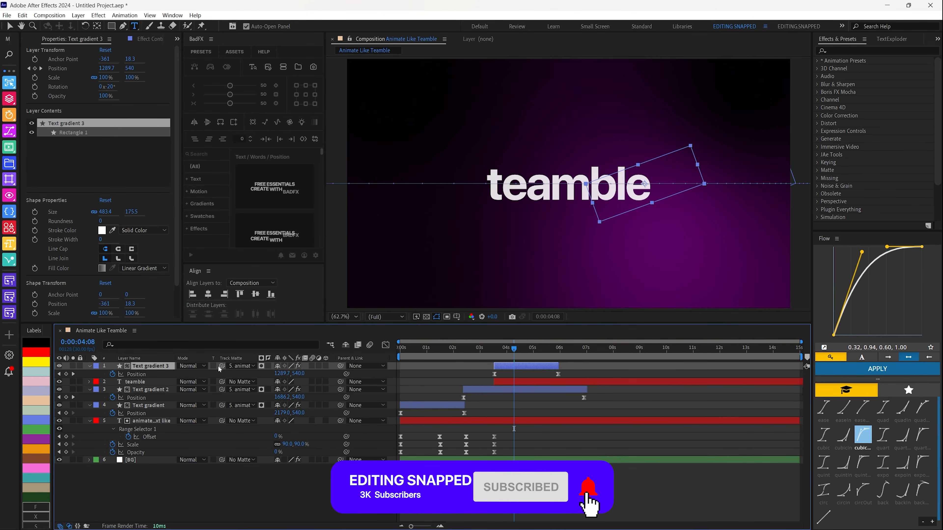
Matte Text gradient 3 to the teamble layer with teamble kept visible, and shift the gradient slightly earlier after previewing.
drag(222, 369, 139, 382)
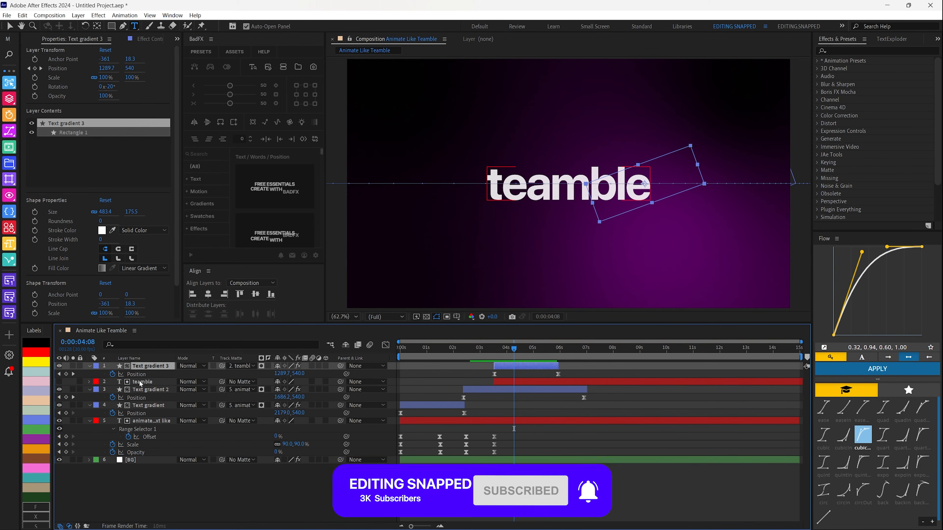
click(59, 382)
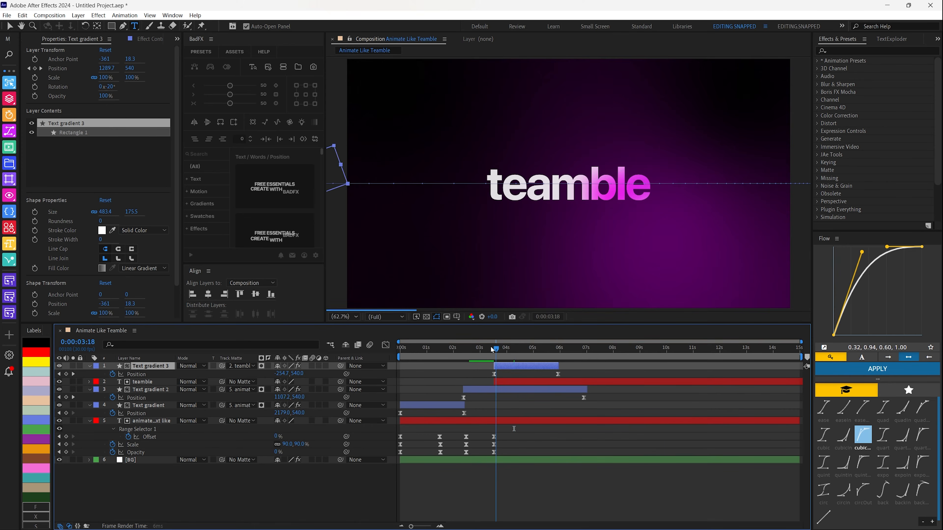
click(482, 349)
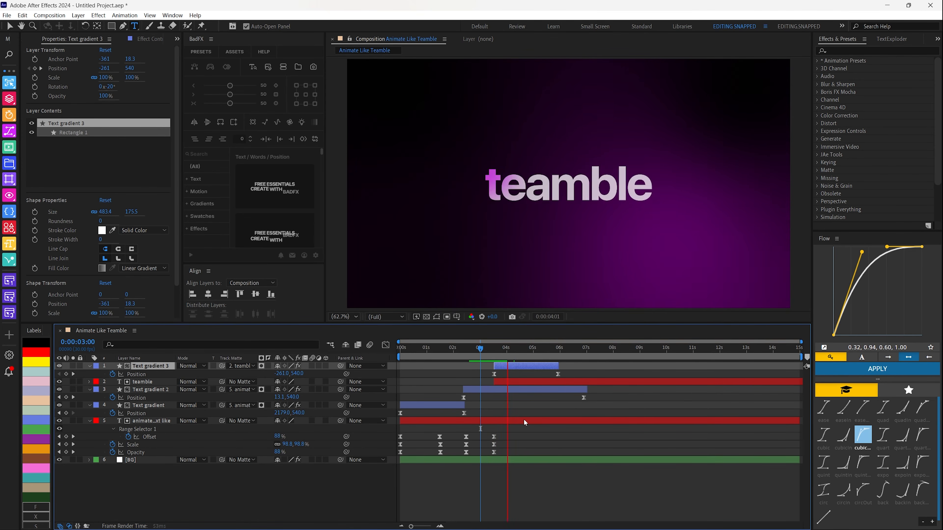
drag(510, 370, 505, 371)
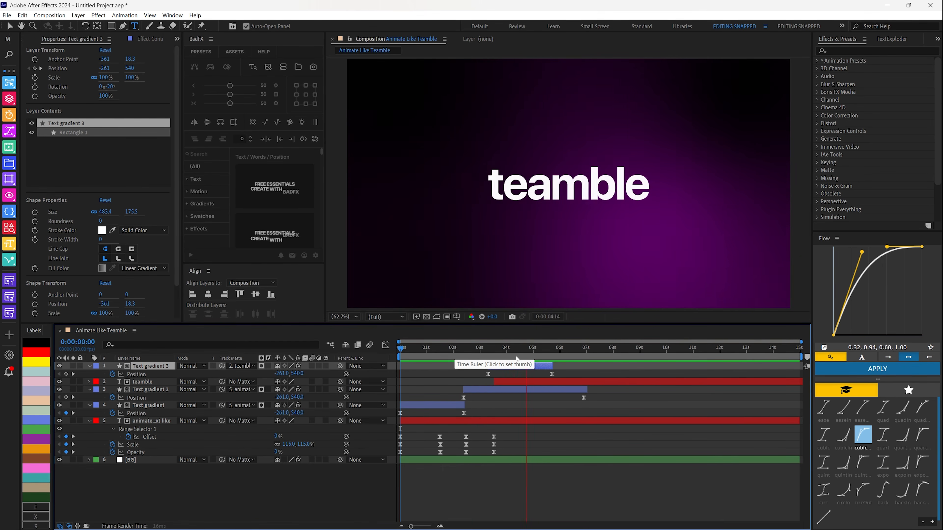
Duplicate Text gradient 2, move the copy to the top of the layer stack, and shift it to start at about 6 seconds.
click(139, 390)
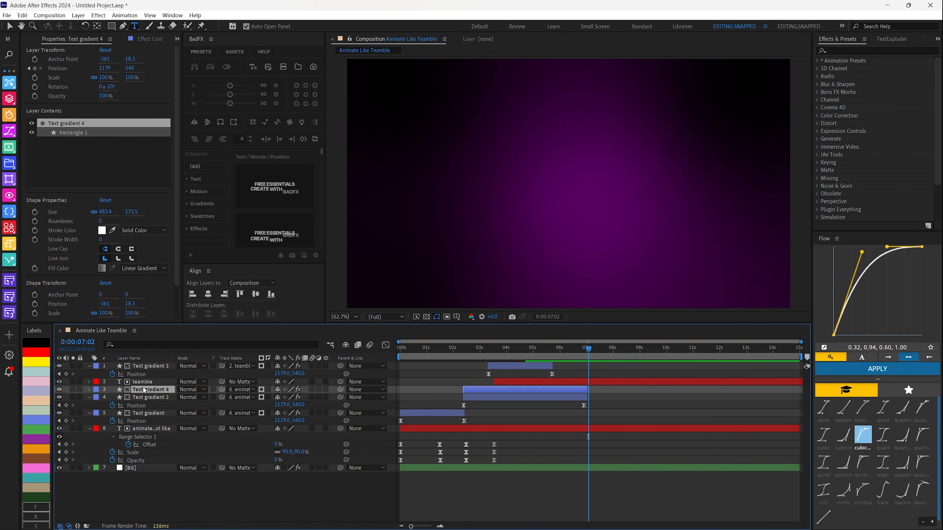
drag(145, 390, 142, 366)
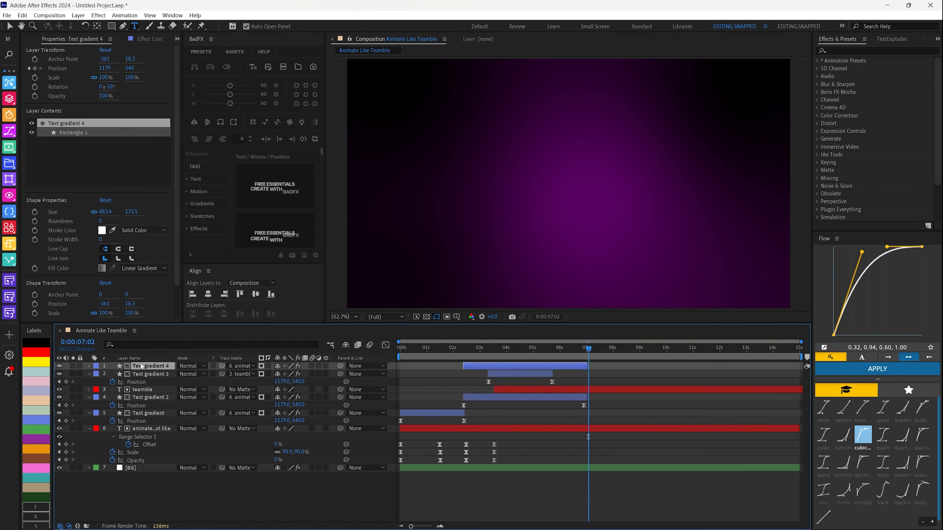
drag(526, 371, 602, 372)
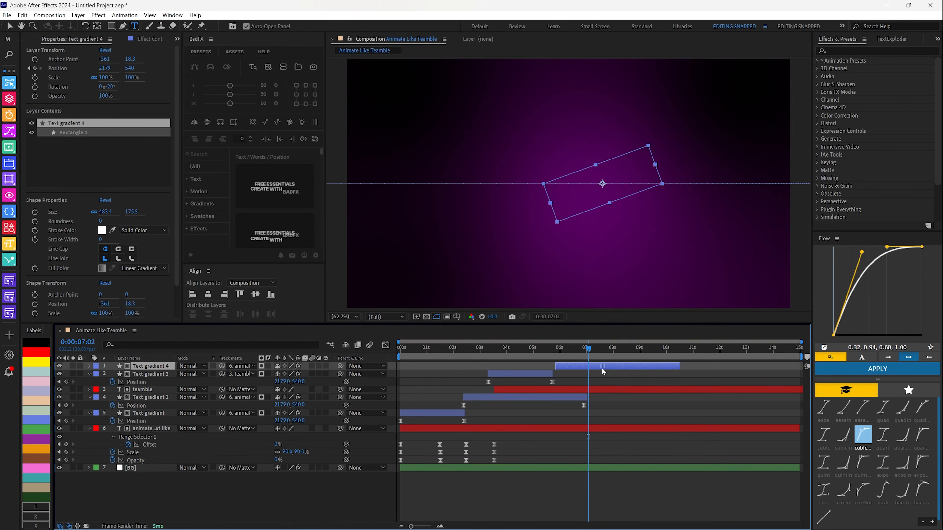
click(585, 390)
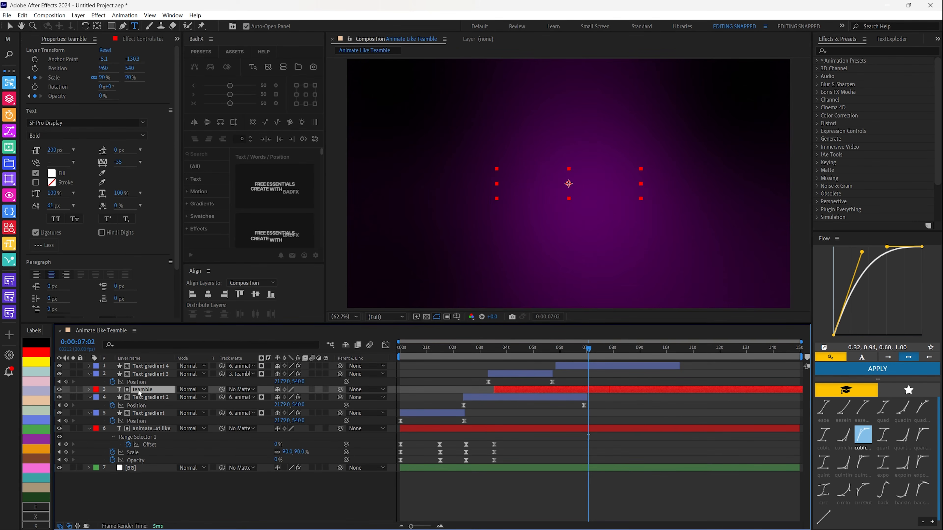
key(u)
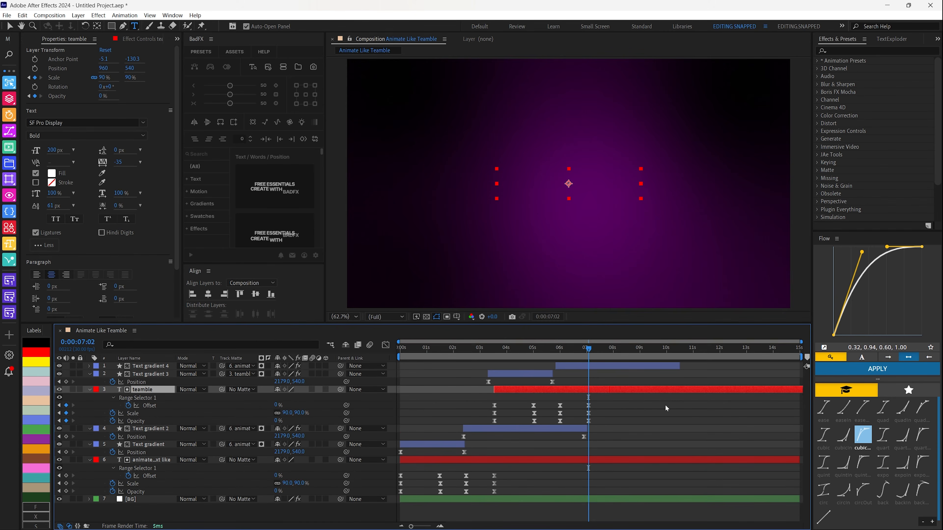
drag(554, 349, 599, 350)
click(549, 349)
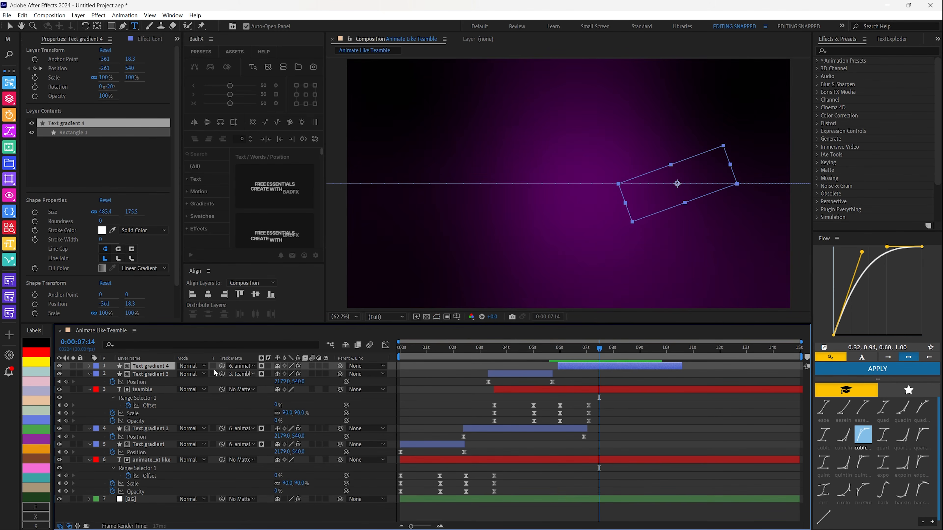
Set the track matte of Text gradient 4 to the teamble layer and preview the dark sweep.
drag(222, 366, 142, 392)
click(533, 351)
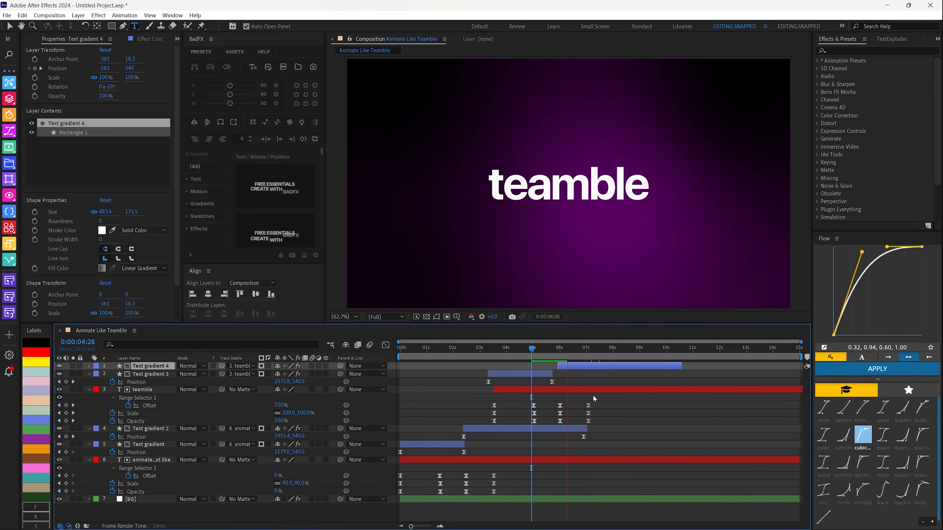
key(space)
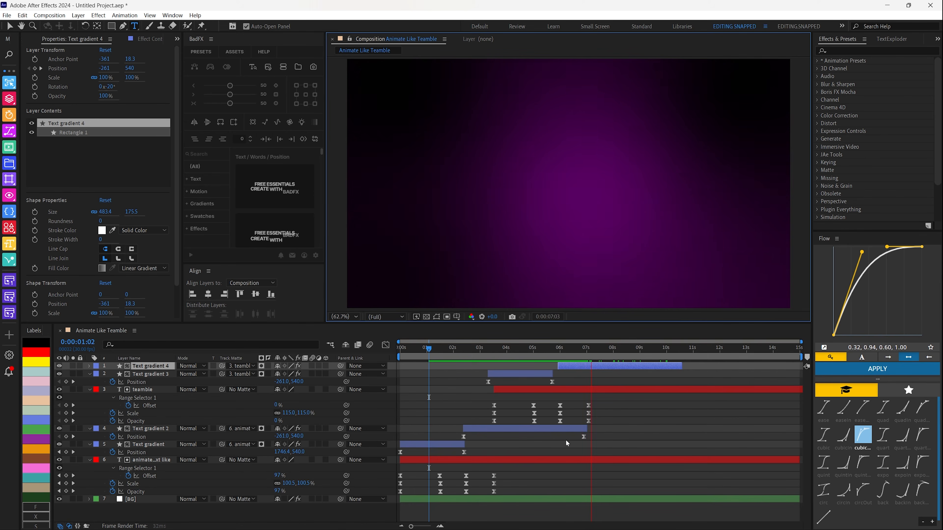
key(space)
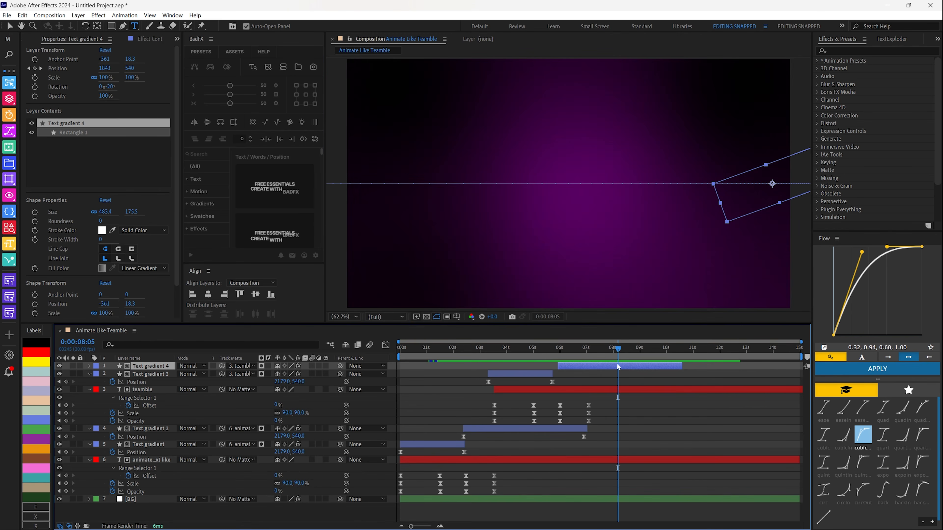
Select all text and Text gradient layers, collapse their keyframed properties, and enable motion blur on them.
drag(645, 357, 682, 355)
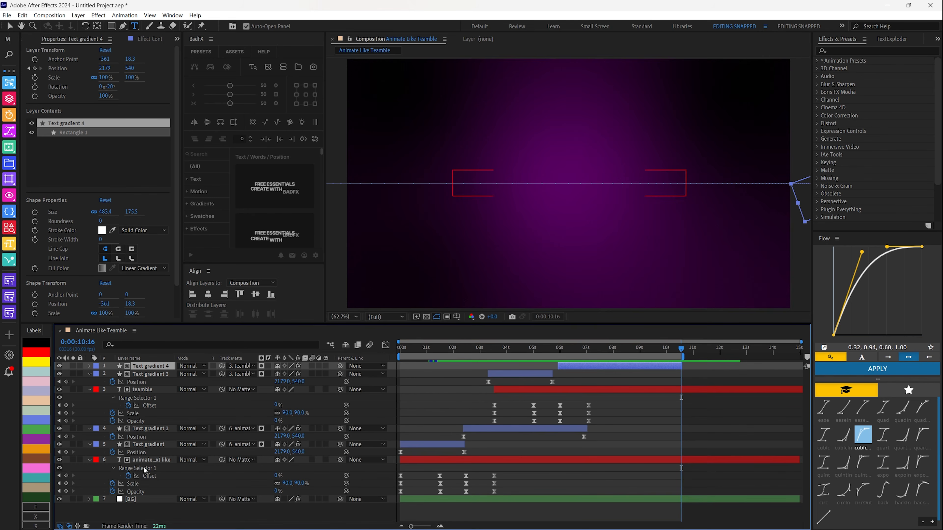
shift+click(138, 461)
key(u)
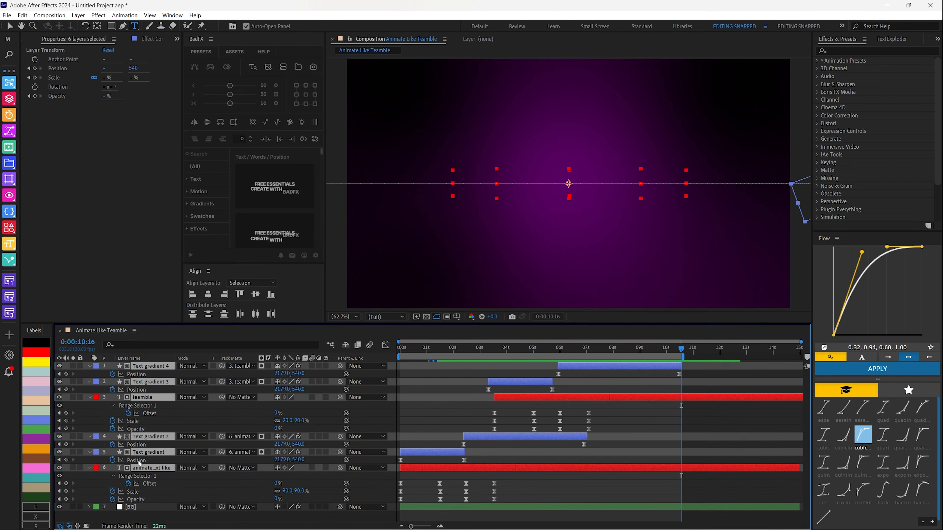
key(u)
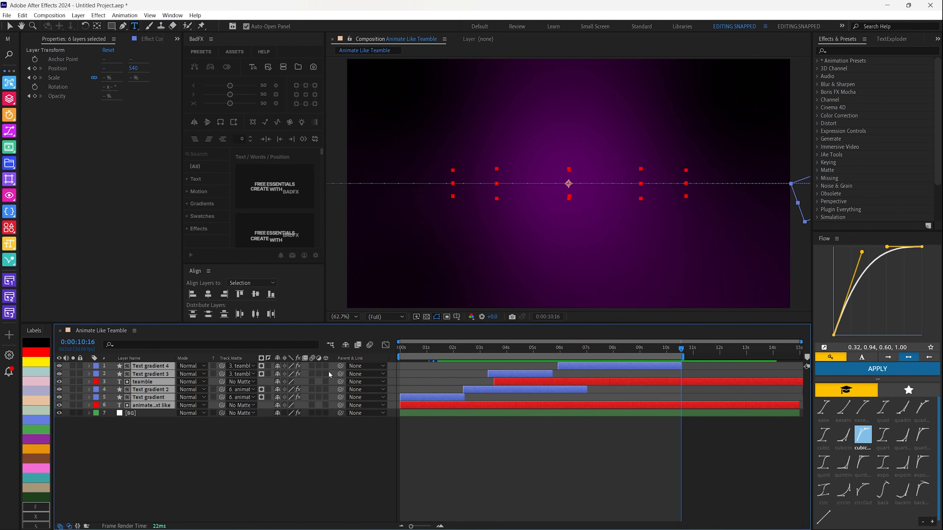
click(317, 405)
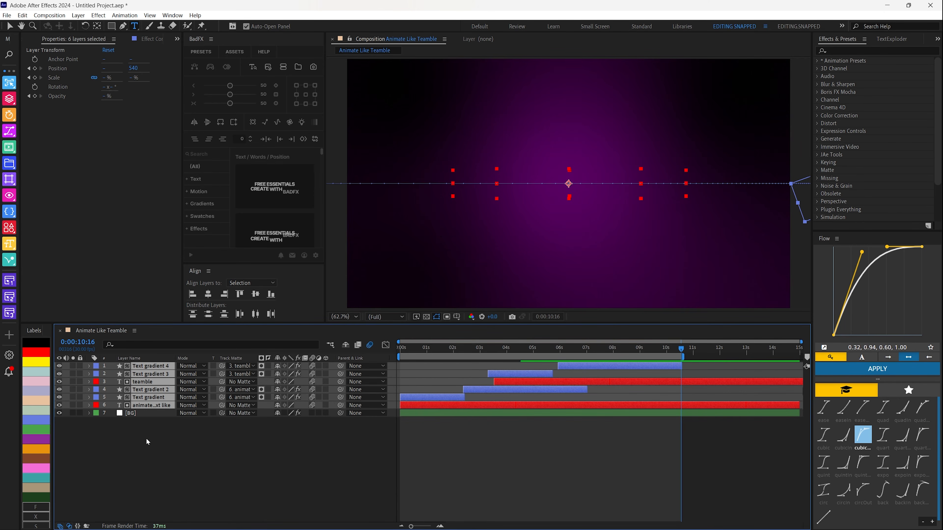